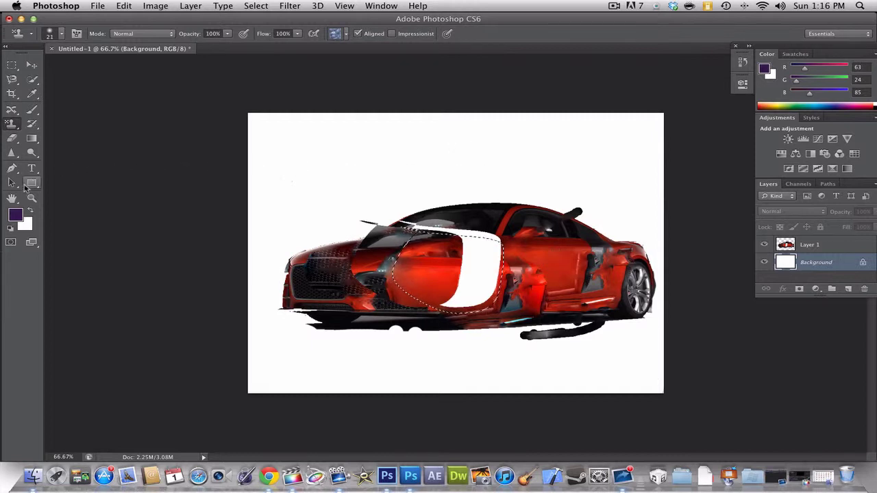
Switch to the Blur tool and on to the Smudge tool, and look at the Smudge tool's brush settings.
left_click(17, 140)
left_click(12, 154)
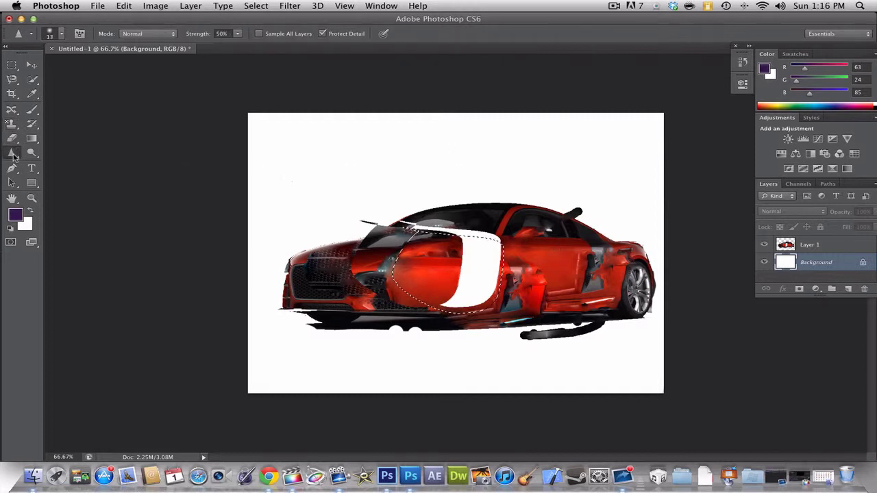
left_click(57, 150)
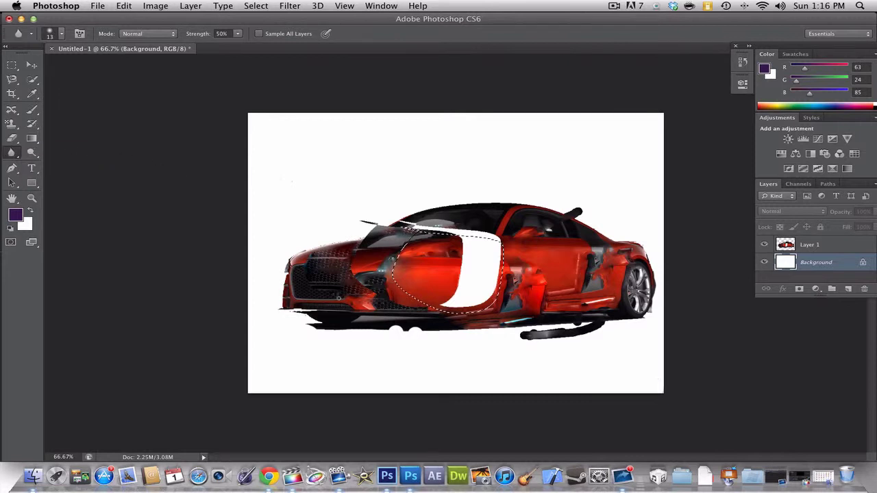
left_click(28, 155)
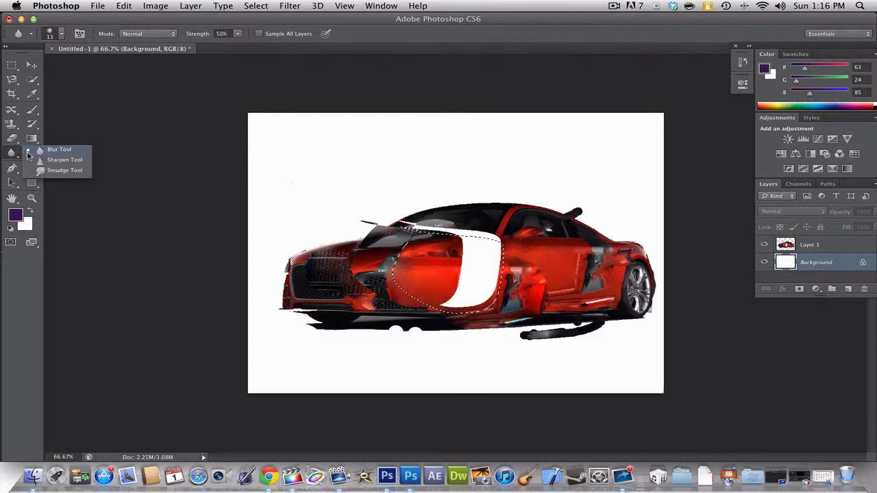
left_click(64, 170)
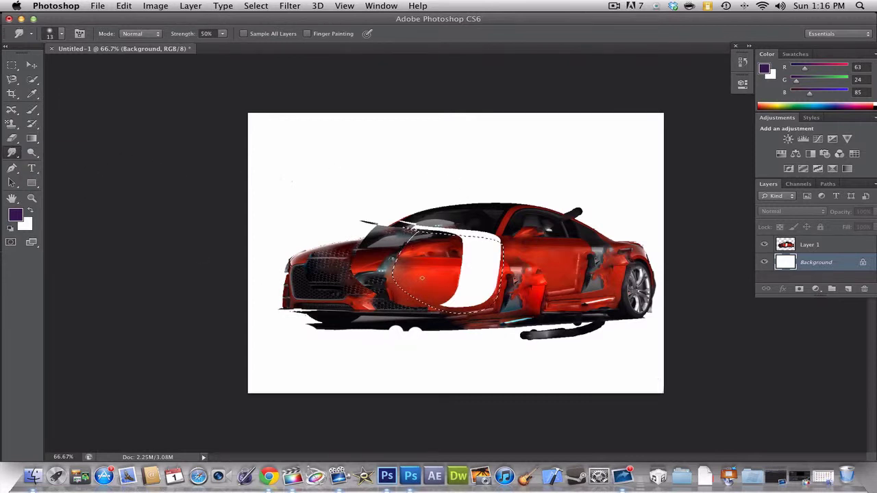
right_click(411, 227)
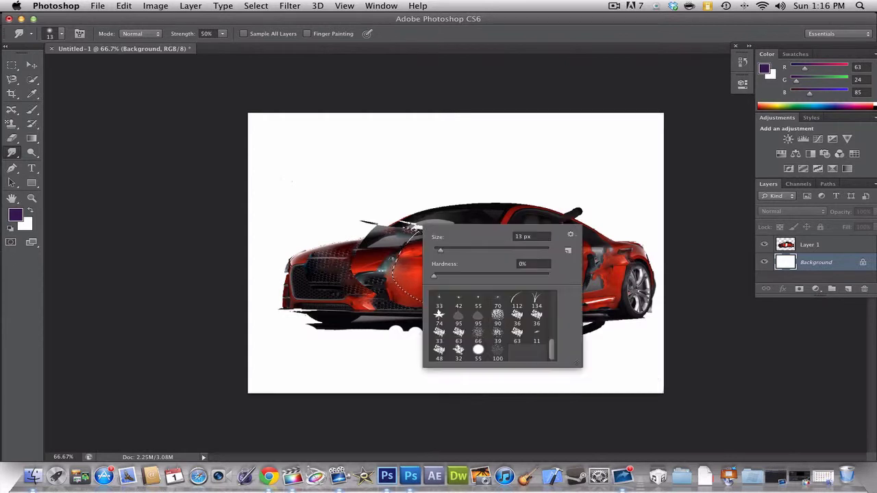
left_click(122, 108)
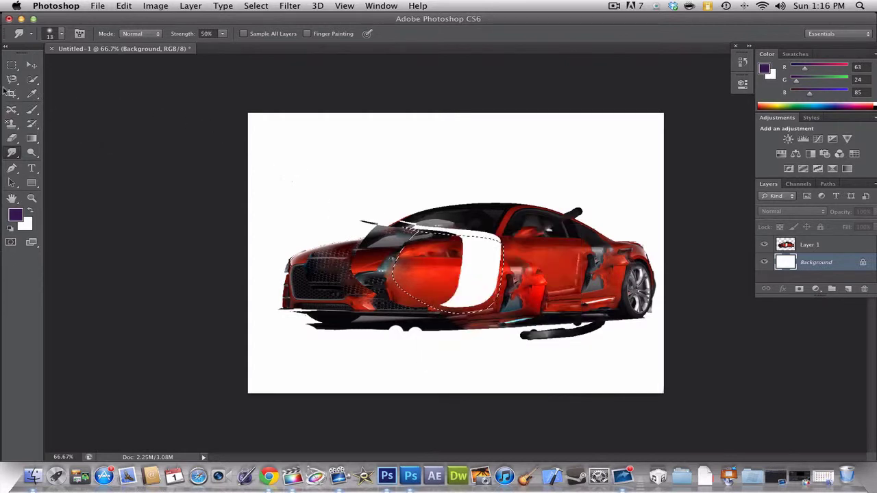
Deselect the active selection on the front of the car and return to the Smudge tool.
left_click(12, 66)
right_click(407, 168)
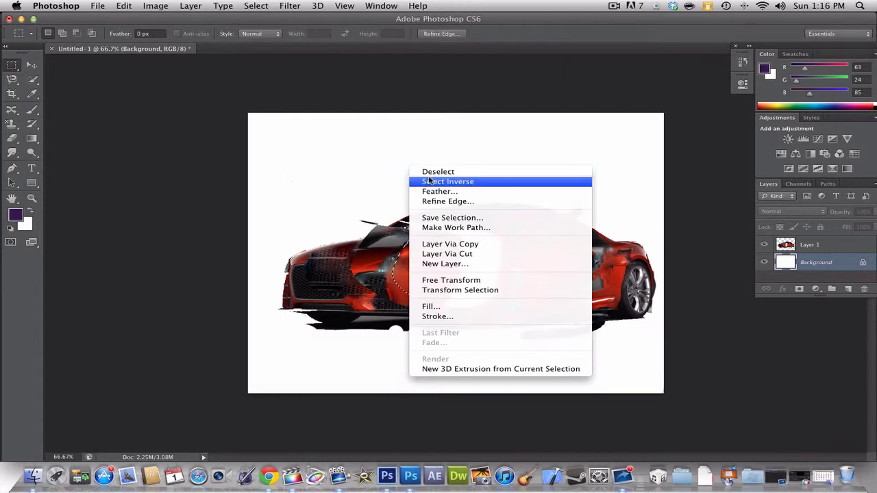
left_click(415, 172)
left_click(11, 153)
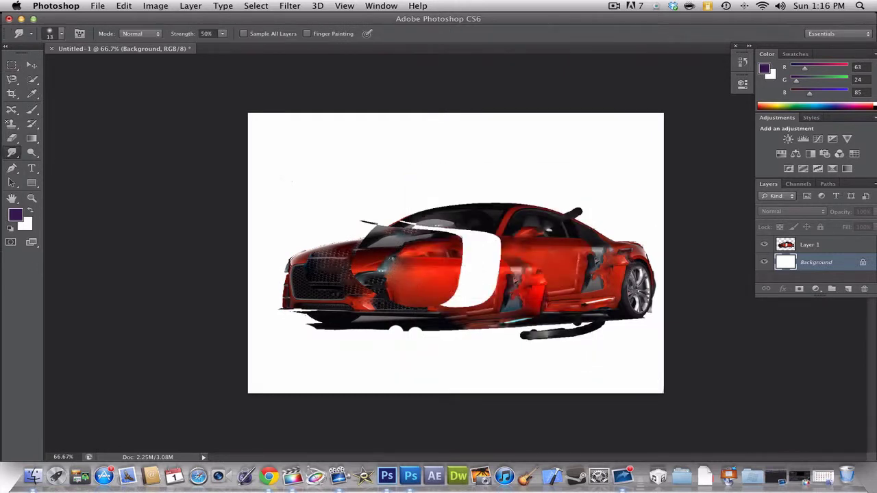
Delete the damaged car layer, Layer 1, and bring back the intact car photo as Layer 1.
left_click(31, 65)
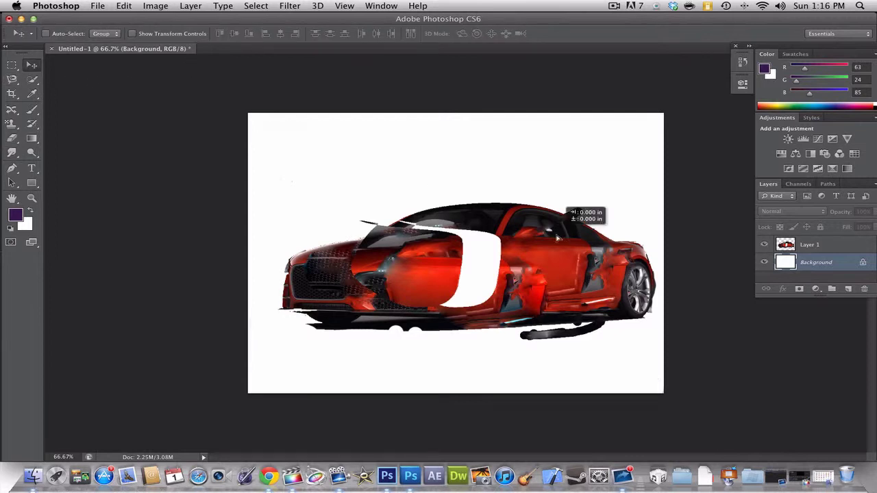
left_click(563, 239)
left_click(530, 172)
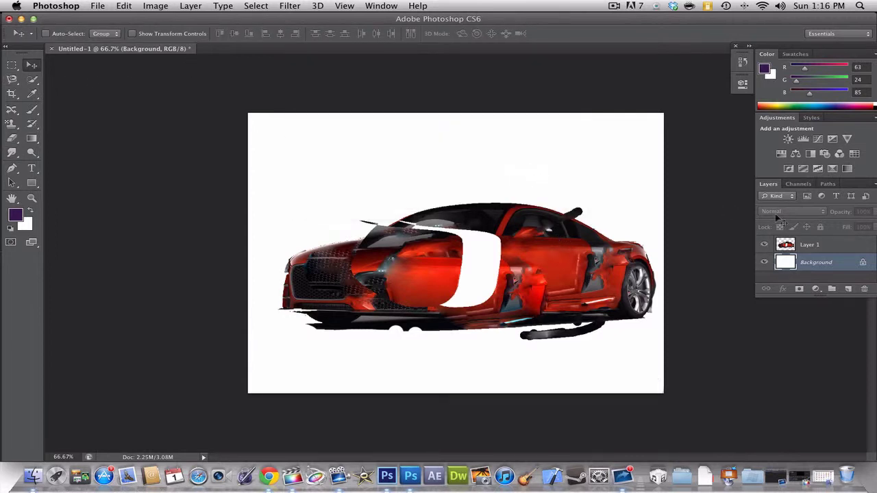
left_click(836, 245)
key("Delete")
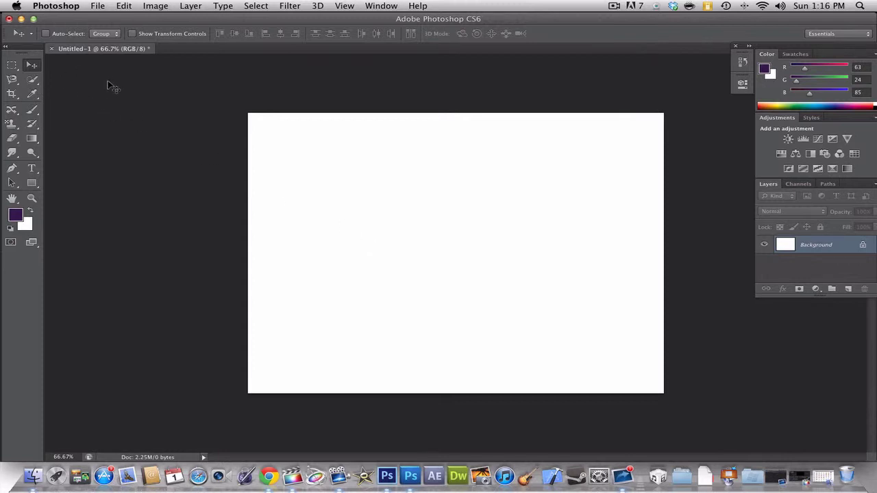
key("super+z")
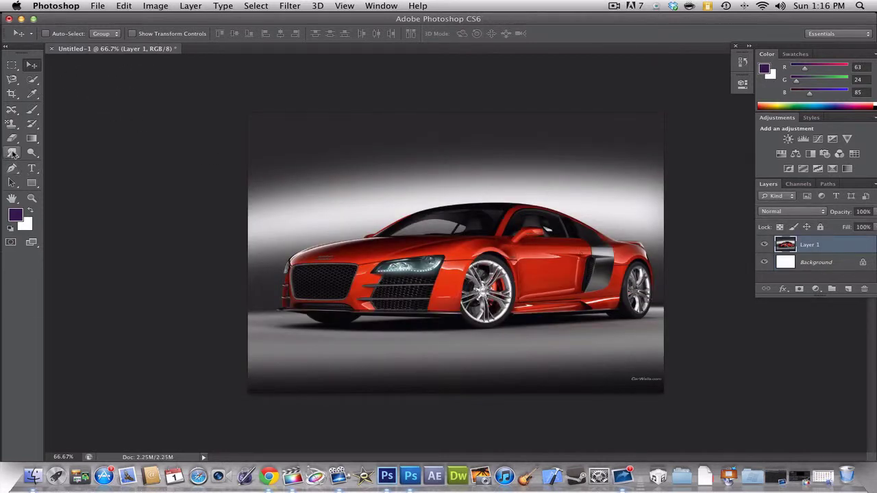
Smudge the bright highlight along the upper part of the car door below the side mirror.
left_click(13, 153)
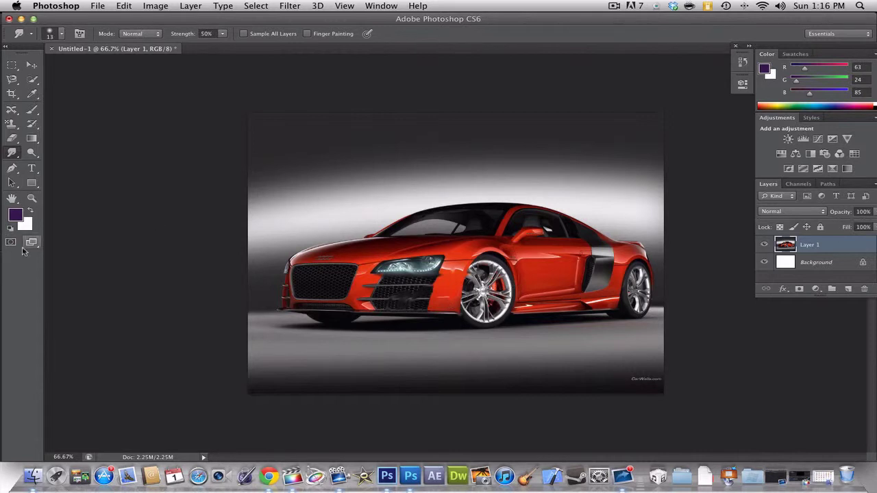
left_click(31, 199)
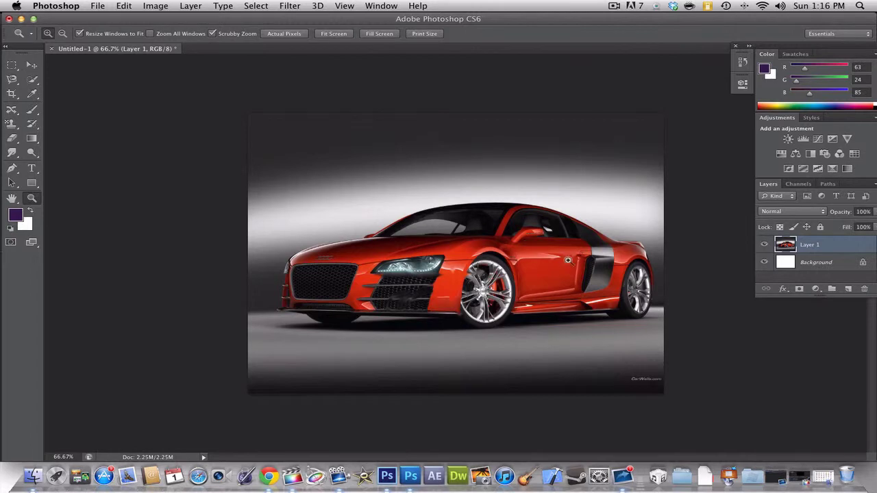
left_click(568, 260)
left_click(568, 259)
left_click(566, 241)
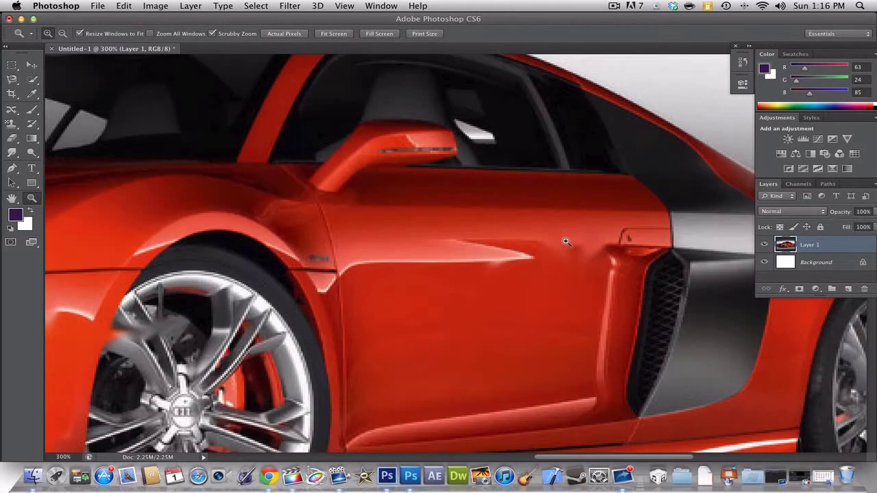
left_click(566, 241)
left_click(566, 241)
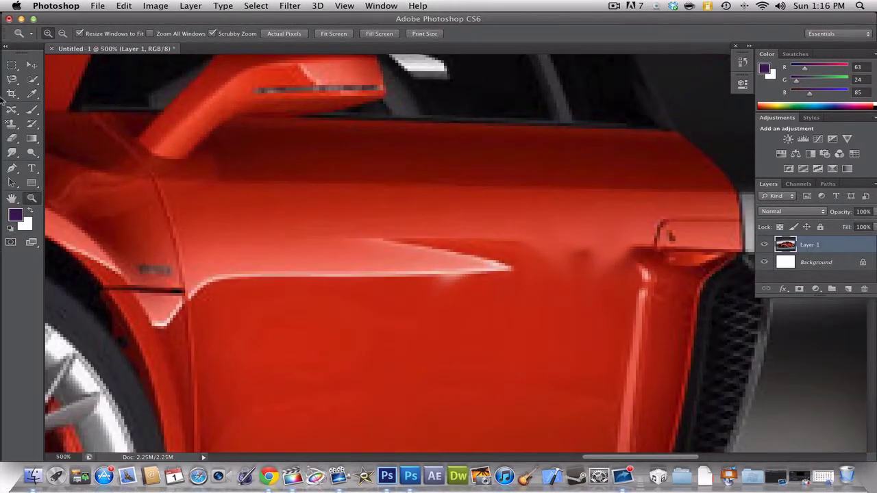
left_click(11, 152)
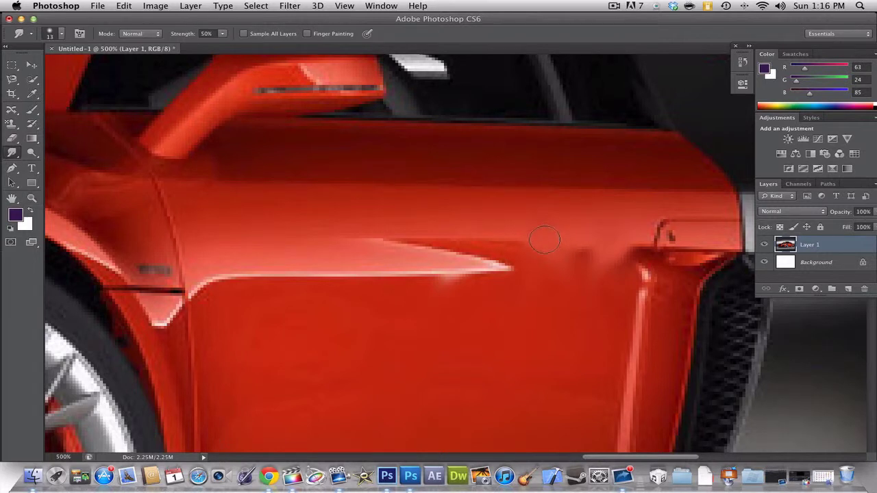
mouse_move(544, 240)
left_mouse_down()
mouse_move(510, 261)
mouse_move(467, 269)
mouse_move(284, 265)
mouse_move(210, 290)
mouse_move(250, 269)
mouse_move(488, 254)
mouse_move(319, 278)
mouse_move(410, 255)
mouse_move(359, 260)
mouse_move(397, 260)
mouse_move(435, 278)
mouse_move(409, 253)
mouse_move(454, 206)
mouse_move(456, 238)
mouse_move(657, 241)
mouse_move(356, 292)
mouse_move(493, 255)
mouse_move(414, 235)
mouse_move(379, 259)
mouse_move(290, 256)
left_mouse_up()
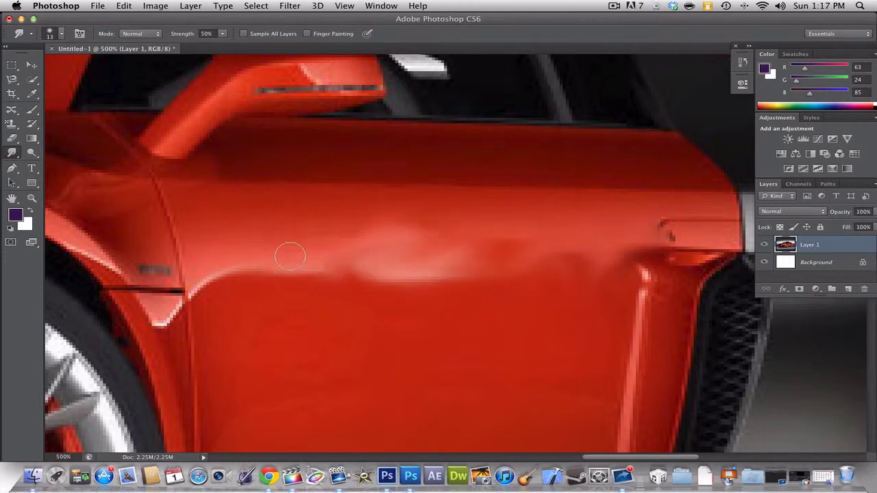
Activate the Blur tool and switch from it to the Sharpen tool.
right_click(248, 210)
left_click(32, 198)
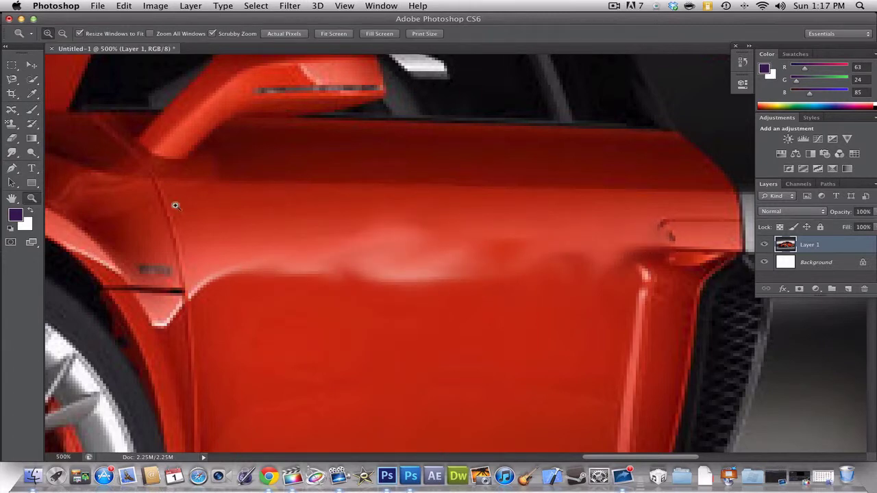
right_click(175, 205)
left_click(205, 208)
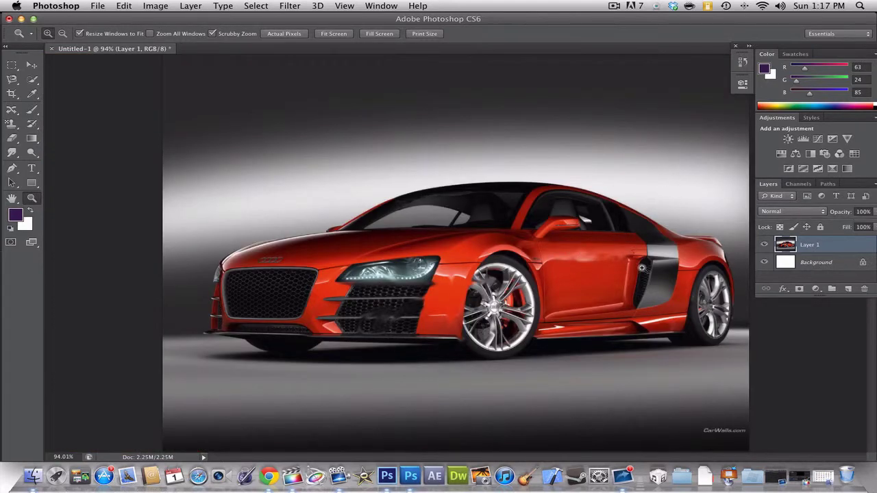
left_click(13, 155)
left_click(13, 156)
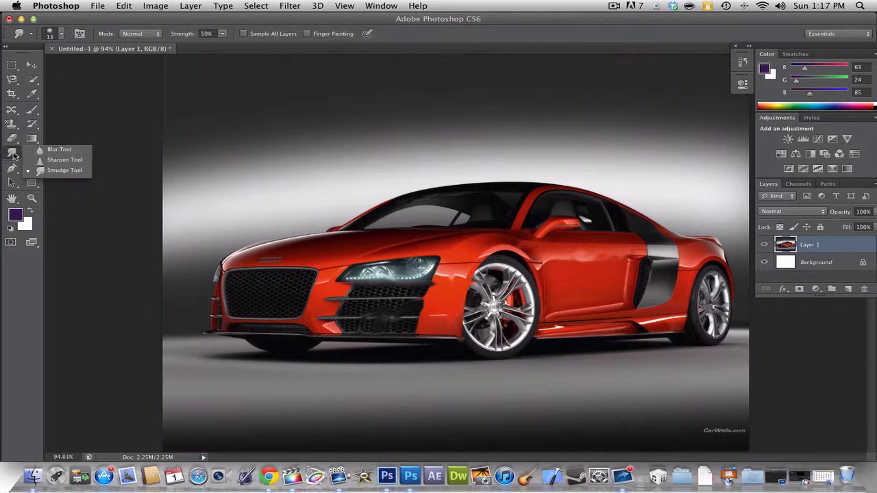
left_click(55, 150)
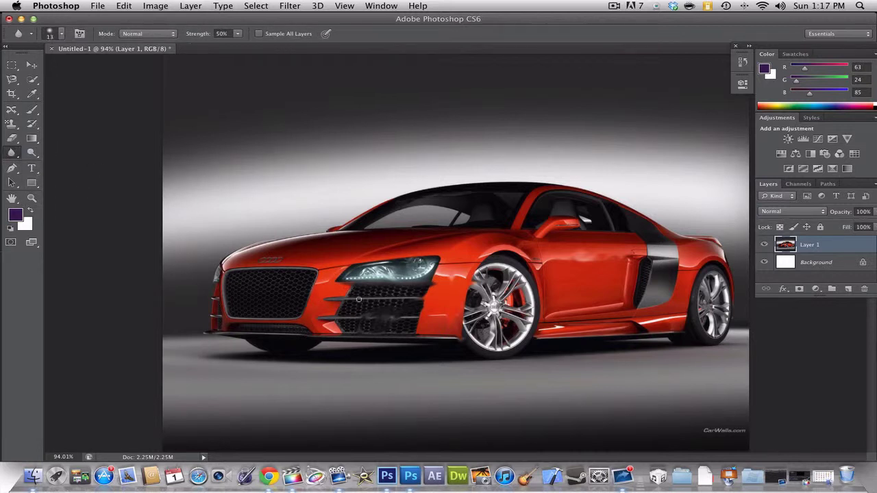
left_click(13, 154)
left_click(62, 164)
Outline the car's front grille area with a closed Pen tool path, and delete the path.
left_click(12, 169)
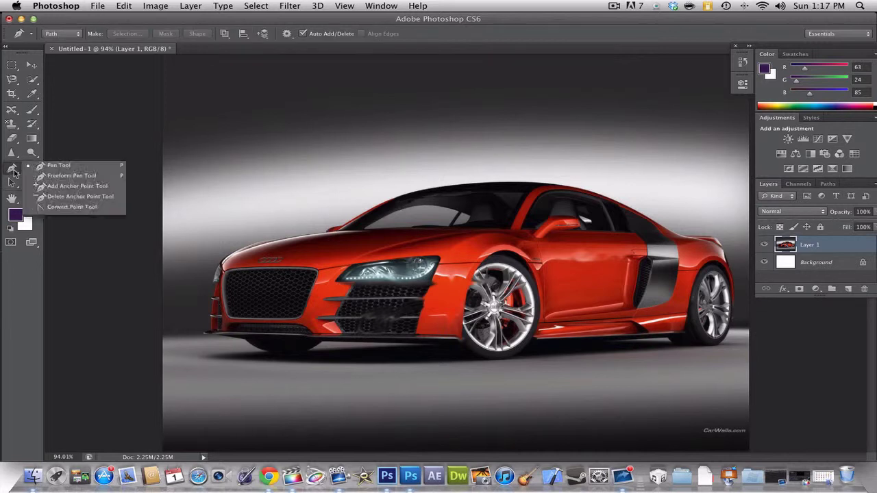
left_click(59, 165)
left_click(313, 226)
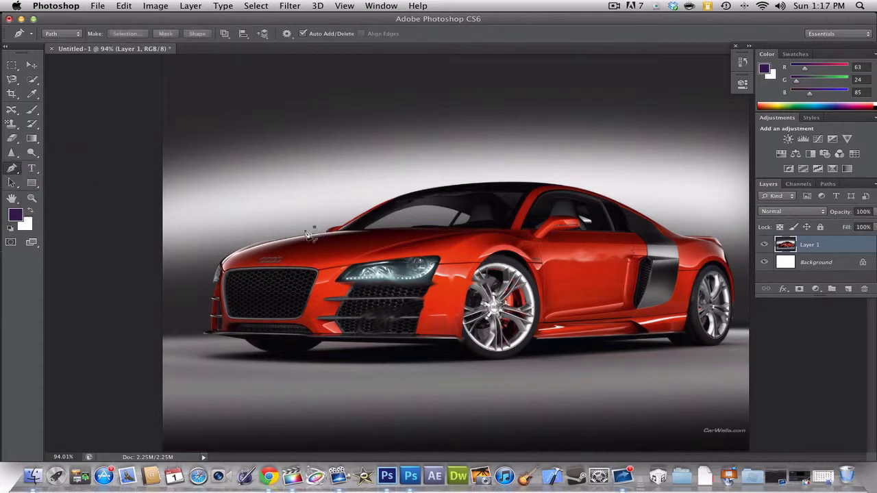
left_click(235, 251)
left_click(210, 281)
left_click(210, 314)
left_click(210, 346)
left_click(322, 345)
left_click(321, 266)
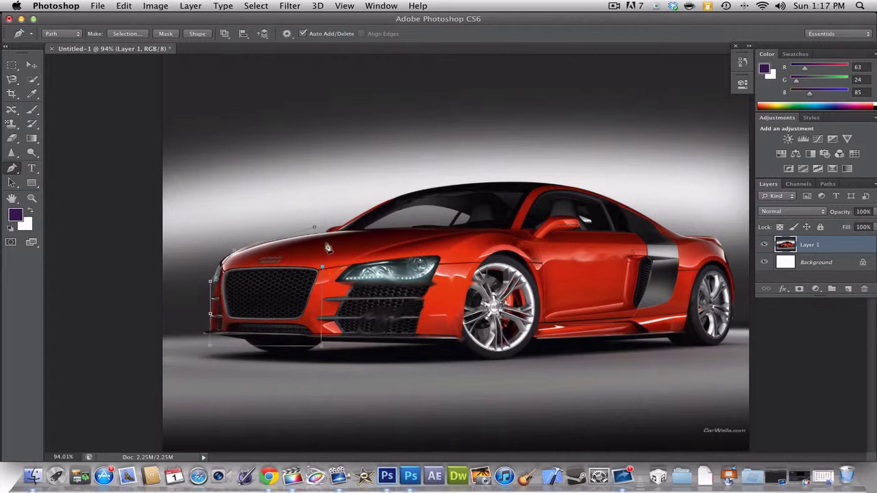
left_click(315, 227)
right_click(235, 252)
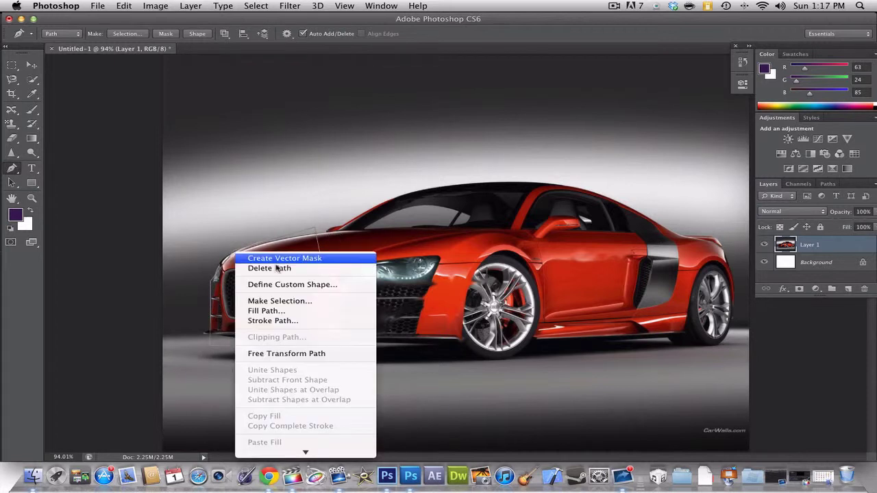
left_click(286, 267)
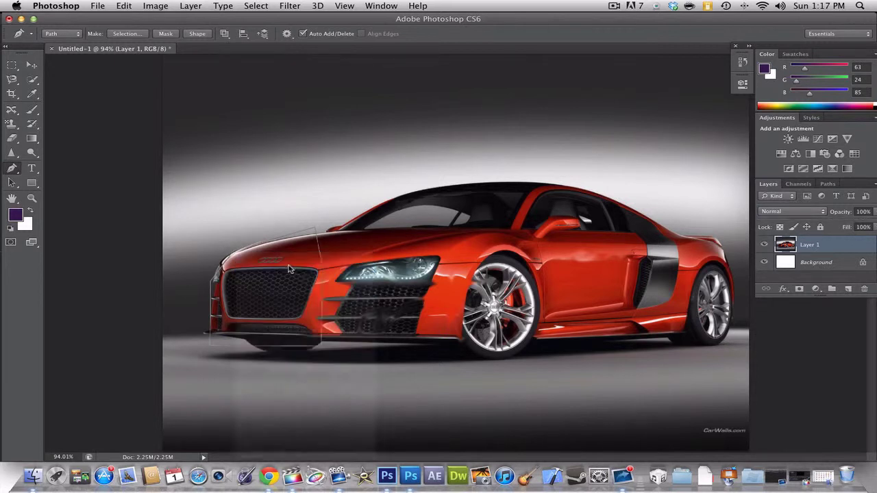
Draw a loose freehand path around the whole car with the Freeform Pen tool.
right_click(11, 170)
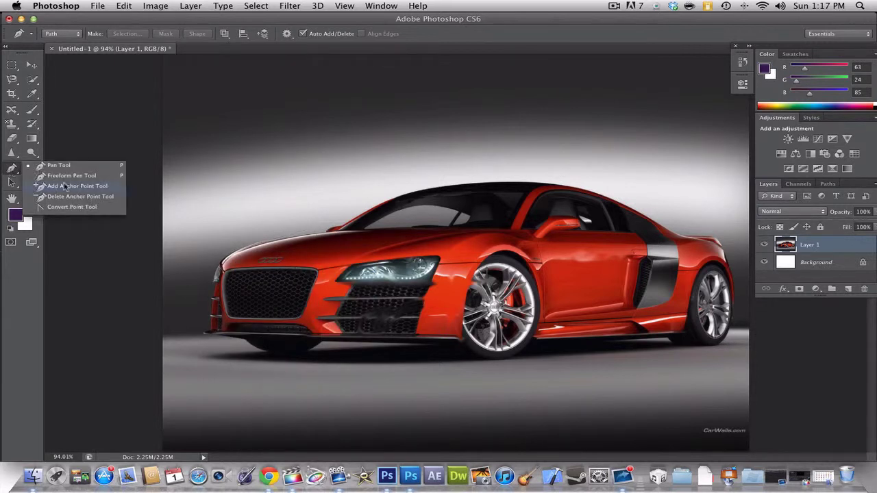
left_click(122, 176)
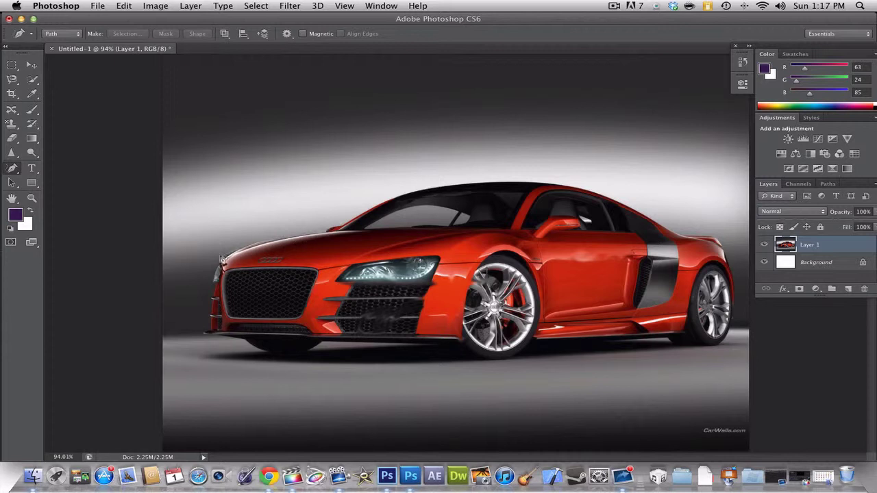
mouse_move(221, 259)
left_mouse_down()
mouse_move(205, 335)
mouse_move(216, 342)
mouse_move(553, 361)
mouse_move(697, 353)
mouse_move(735, 338)
mouse_move(744, 317)
mouse_move(732, 282)
mouse_move(734, 239)
mouse_move(675, 217)
mouse_move(568, 201)
mouse_move(517, 179)
mouse_move(322, 212)
mouse_move(265, 233)
mouse_move(257, 259)
left_mouse_up()
right_click(324, 251)
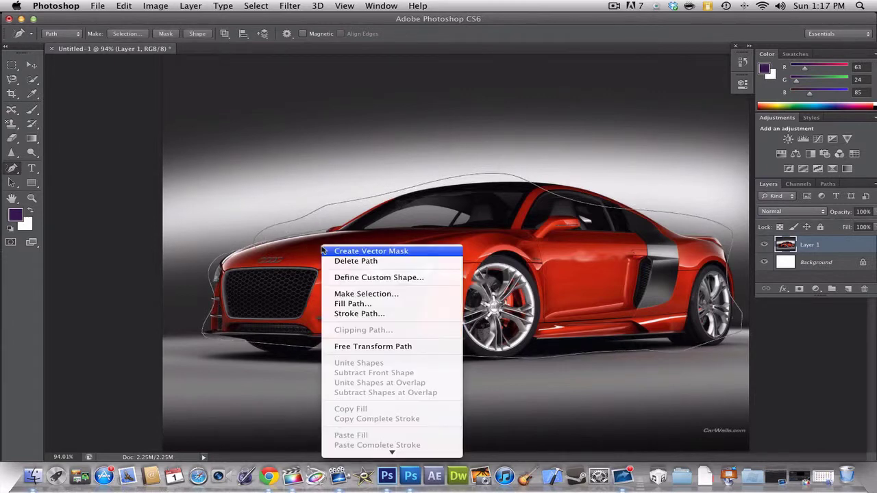
left_click(290, 258)
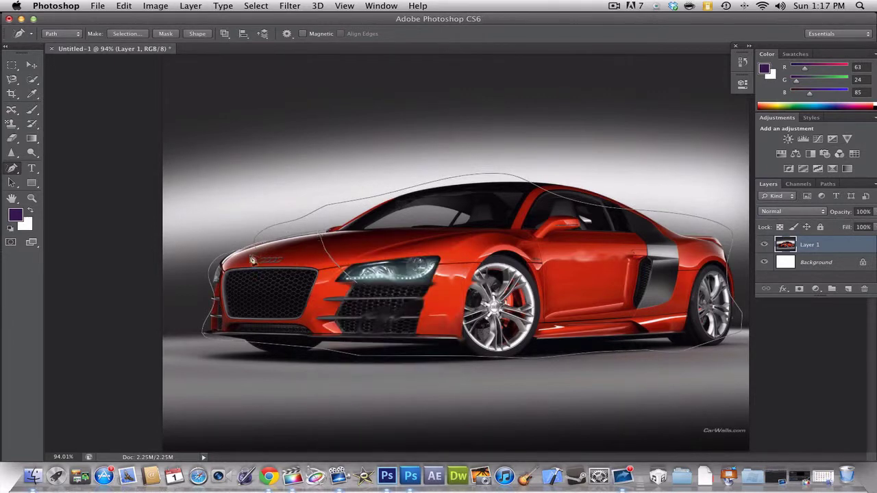
right_click(270, 251)
left_click(409, 228)
left_click(11, 64)
right_click(238, 129)
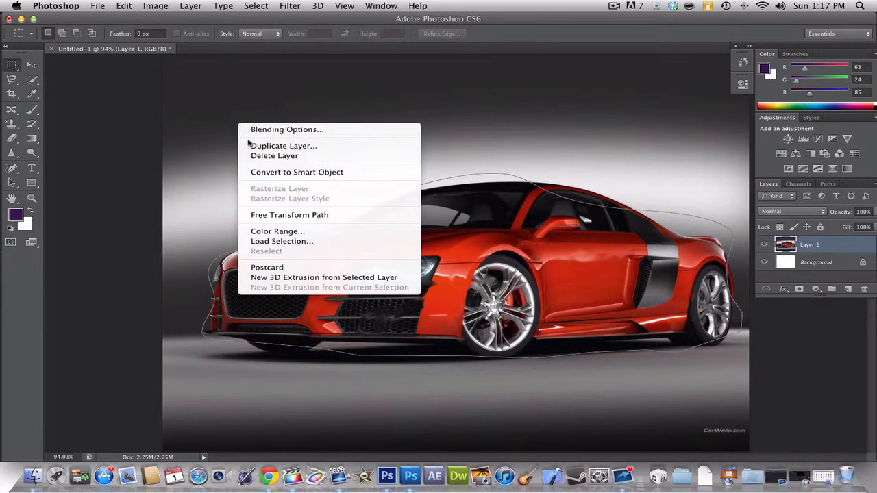
left_click(221, 157)
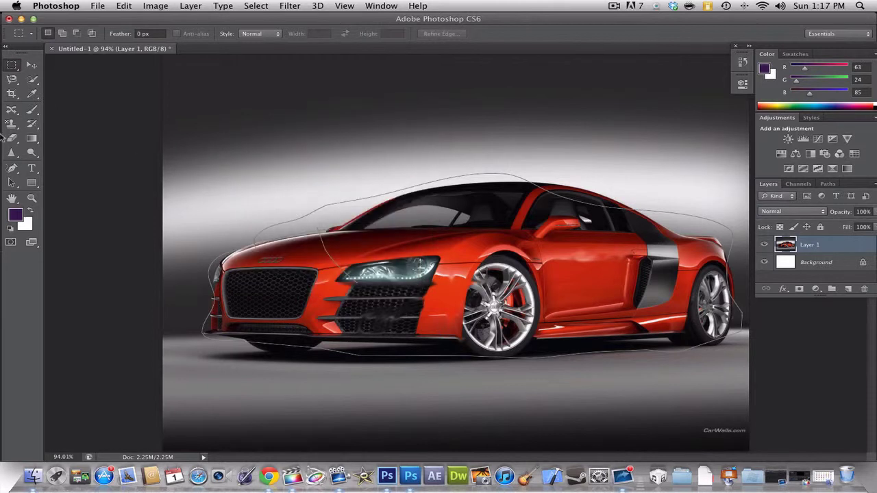
Remove anchor points from the freehand path with the Delete Anchor Point tool, and pull its roofline and lower curves diagonally across the car.
left_click(12, 169)
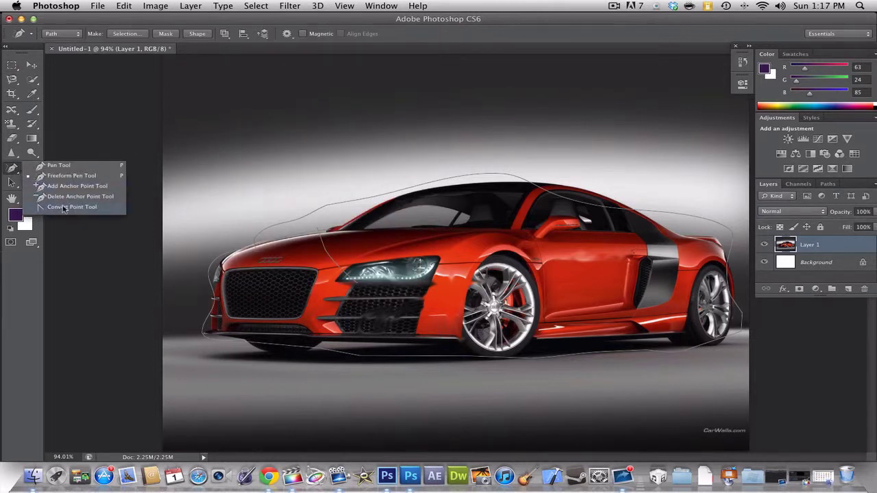
left_click(88, 196)
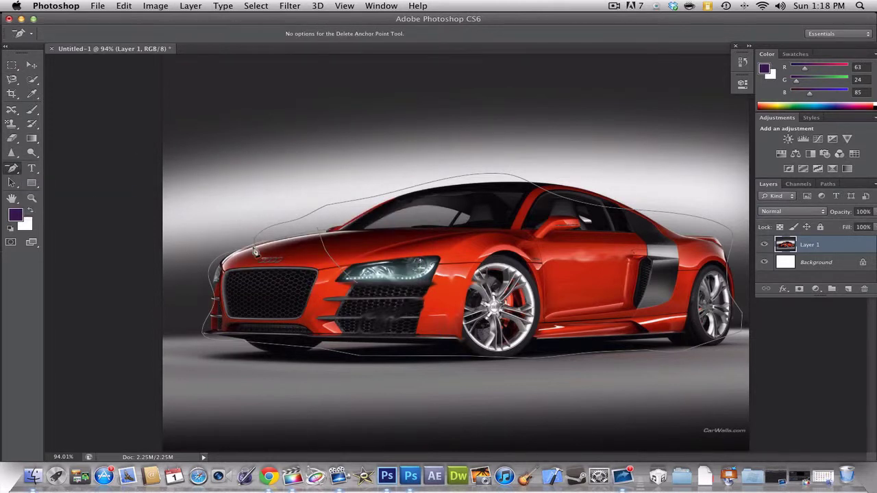
left_click(258, 241)
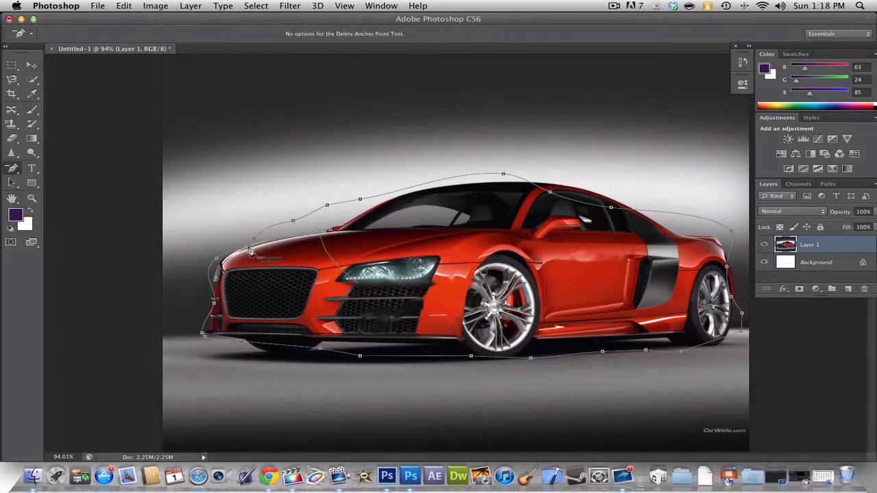
left_click(550, 192)
left_click_drag(523, 181, 310, 368)
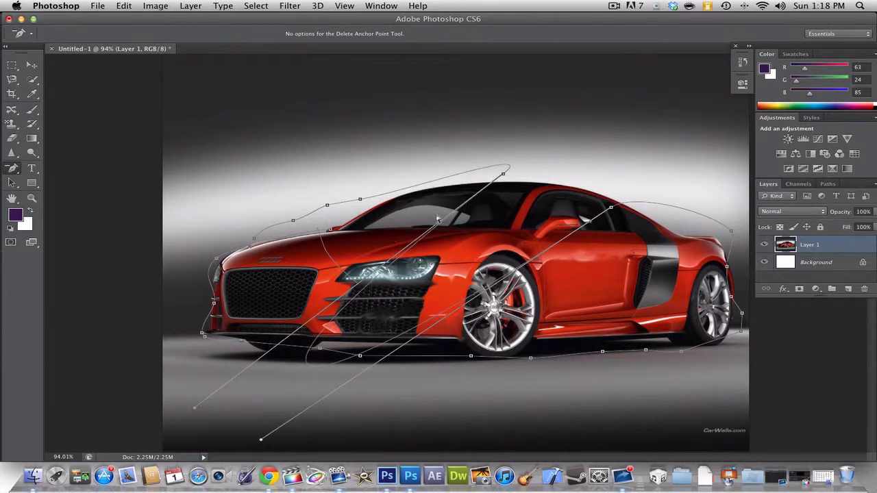
left_click_drag(361, 361, 397, 267)
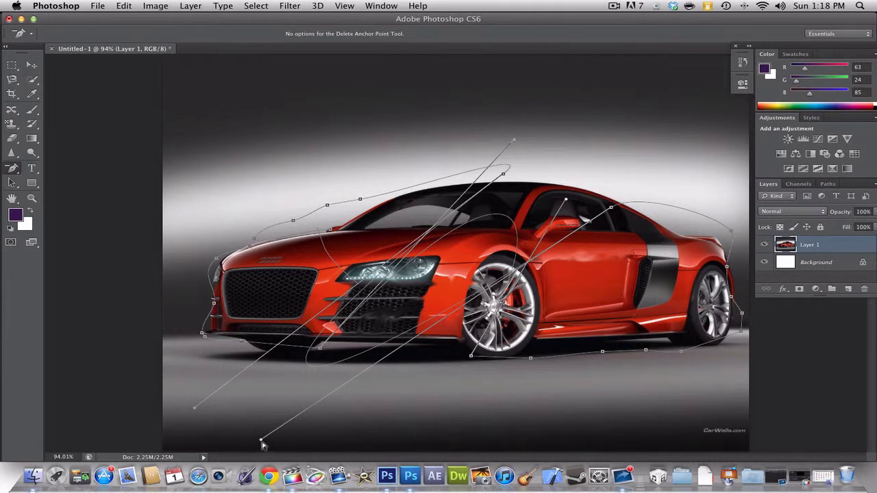
left_click_drag(262, 440, 539, 264)
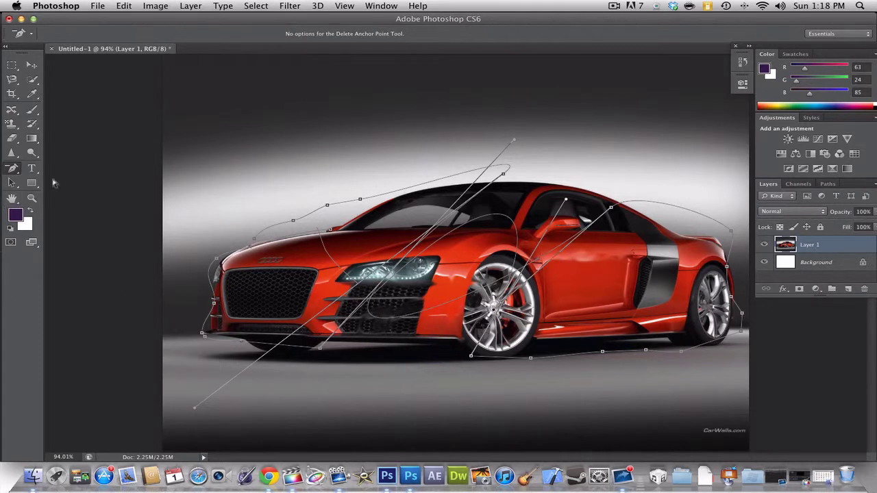
Reshape the path's inner curve above the hood with the Convert Point tool.
left_click(10, 173)
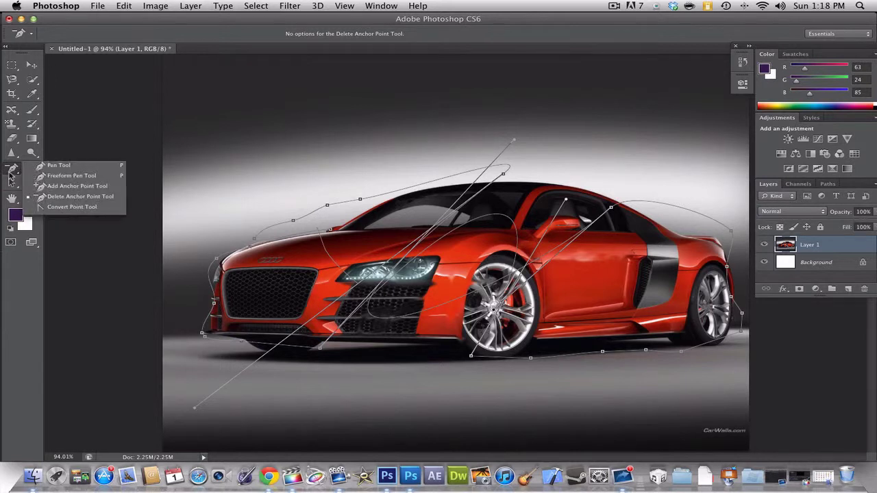
left_click(69, 207)
left_click(308, 265)
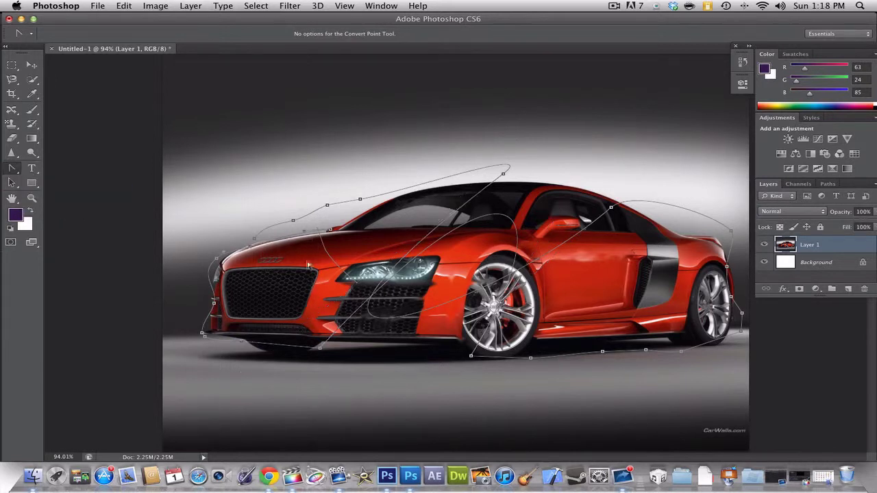
mouse_move(325, 241)
left_mouse_down()
mouse_move(268, 274)
mouse_move(323, 273)
mouse_move(108, 280)
mouse_move(311, 236)
left_mouse_up()
Remove the two anchor points in front of the windshield, above the hood, with the Delete Anchor Point tool.
left_click(14, 172)
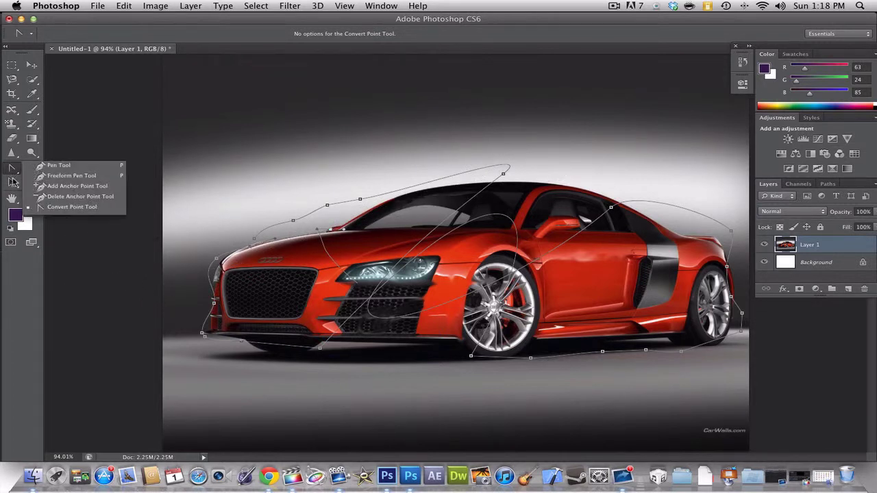
left_click(42, 198)
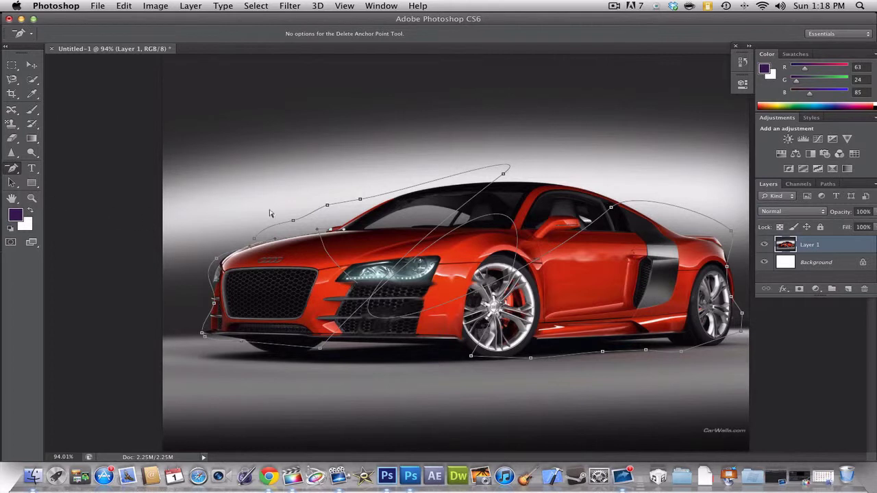
left_click(293, 221)
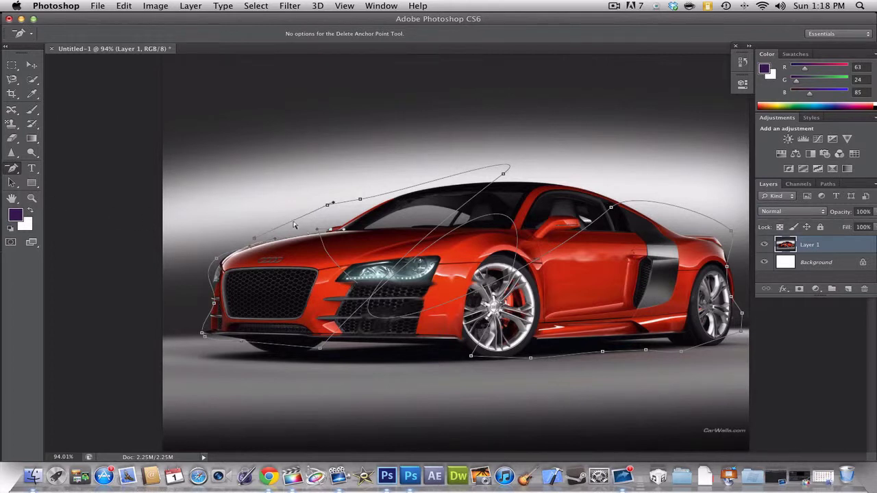
left_click(328, 206)
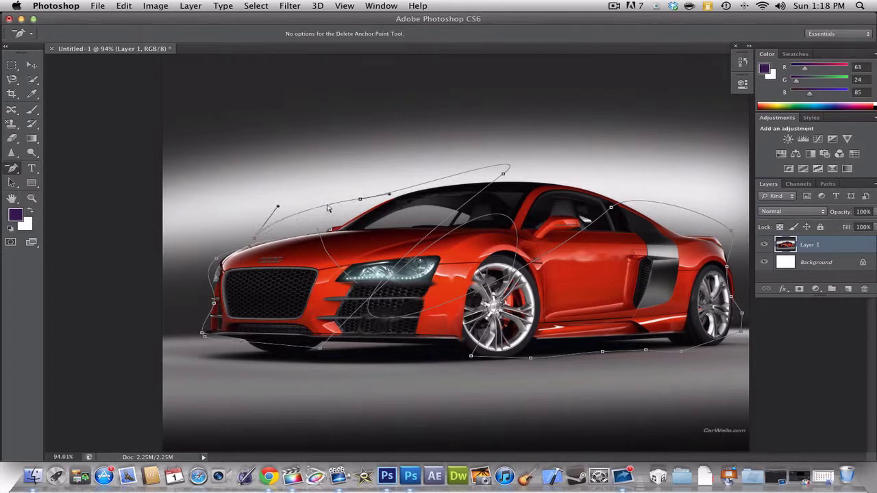
left_click(389, 196)
Remove more anchor points along the car's underside and reshape the path around the front wheel and door.
left_click(530, 357)
left_click(540, 264)
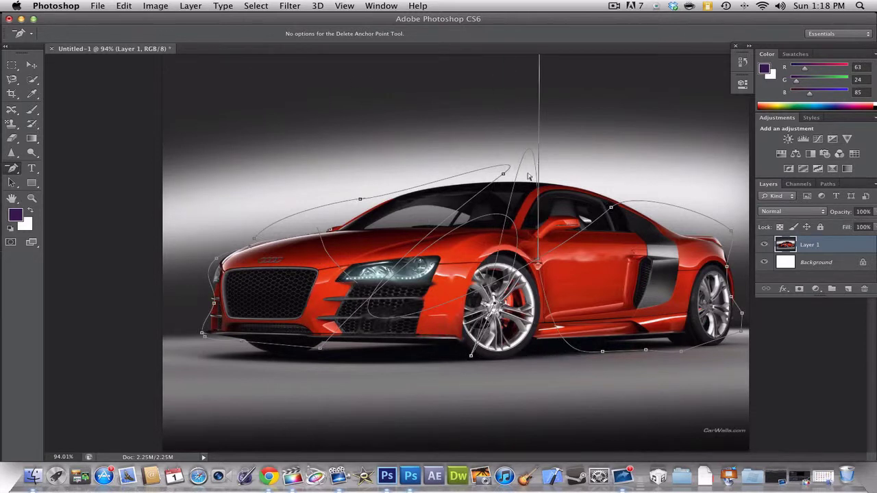
left_click(233, 140)
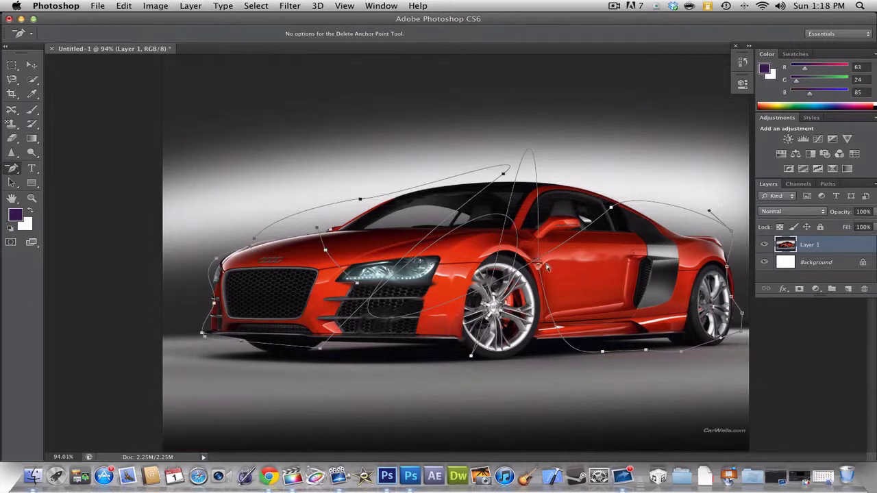
left_click(481, 362)
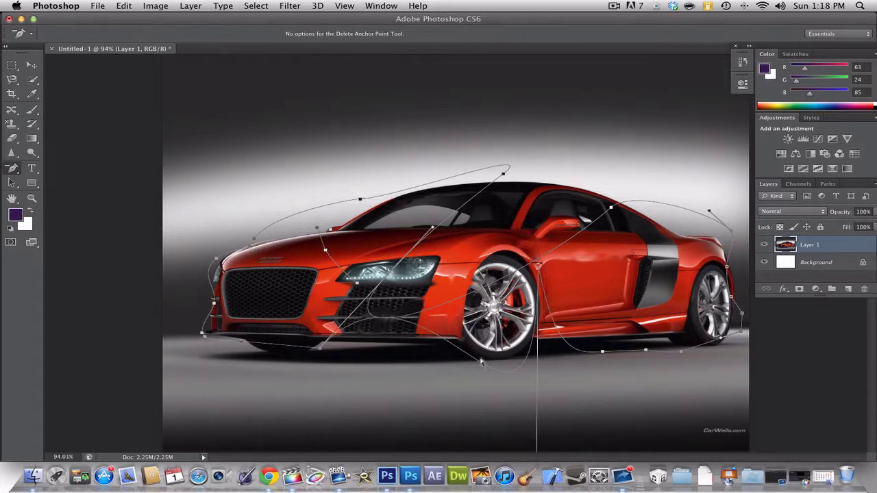
left_click(603, 353)
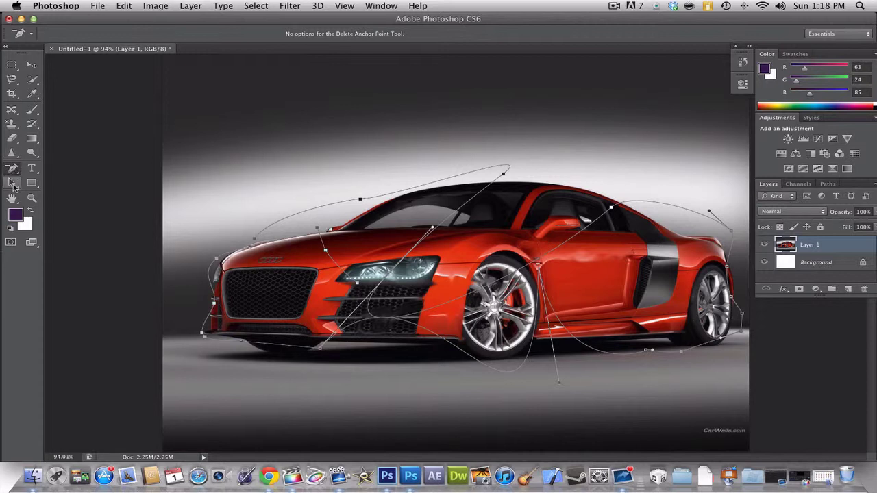
Move the whole path up and to the left off the car with the Path Selection tool, and delete the path.
left_click(12, 184)
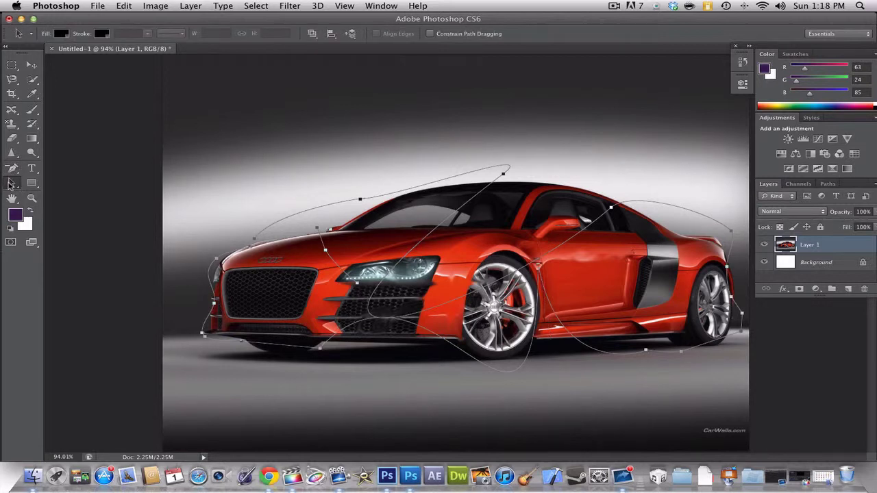
left_click(11, 183)
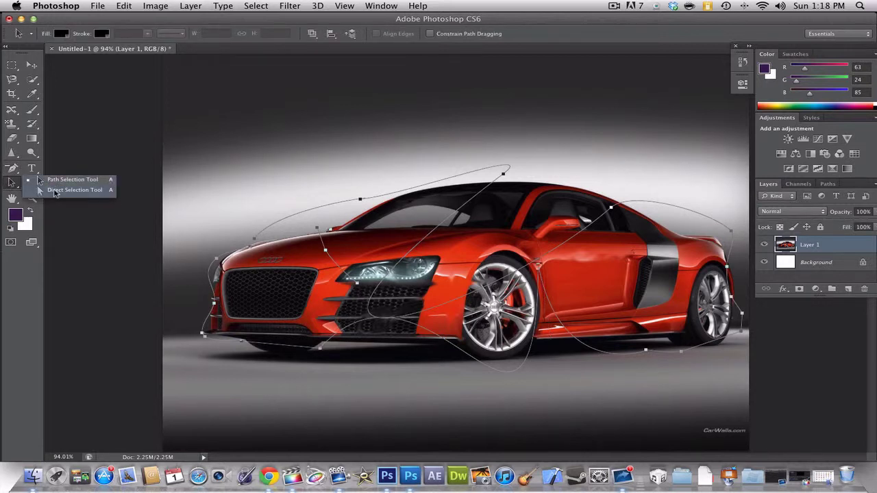
left_click(294, 250)
left_click_drag(361, 269, 149, 182)
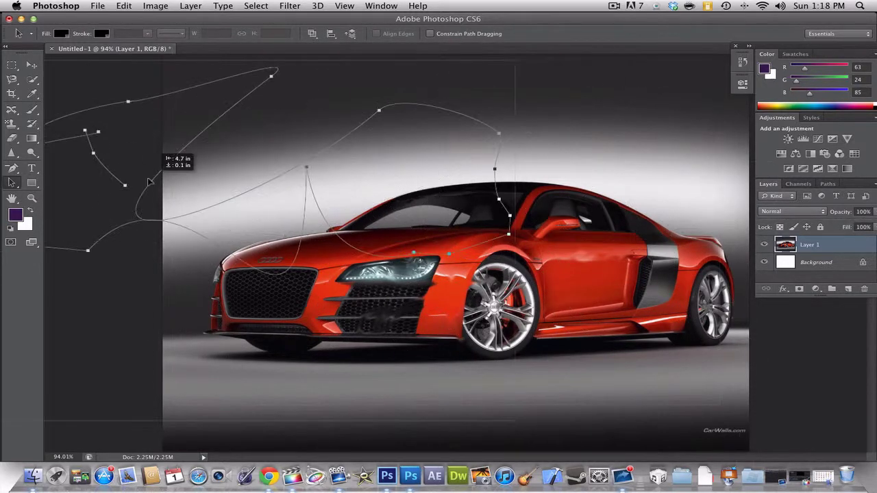
right_click(264, 195)
left_click(283, 208)
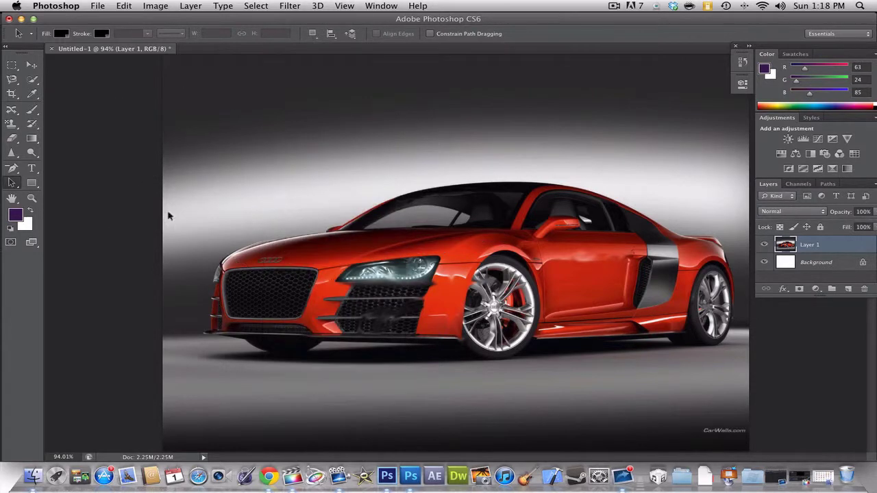
Activate the Direct Selection tool and switch from it to the Hand tool.
right_click(13, 185)
left_click(68, 190)
left_click(13, 198)
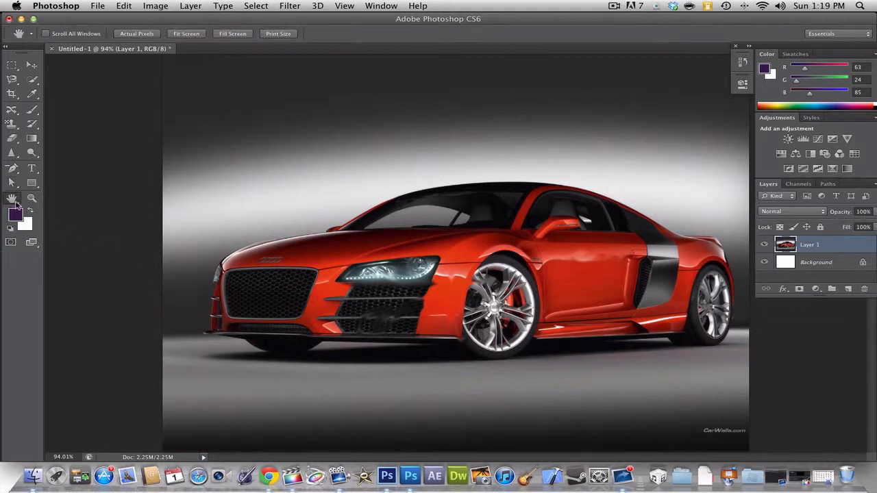
left_click(14, 200)
left_click(12, 184)
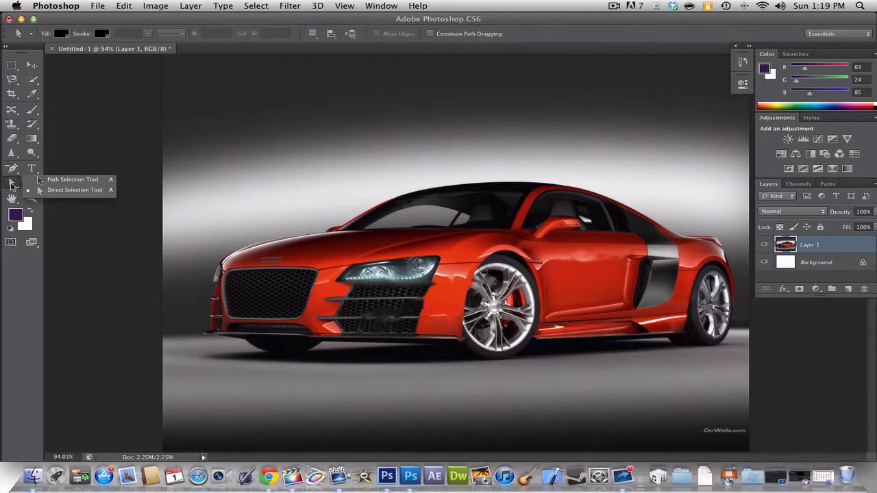
left_click(12, 198)
left_click(11, 200)
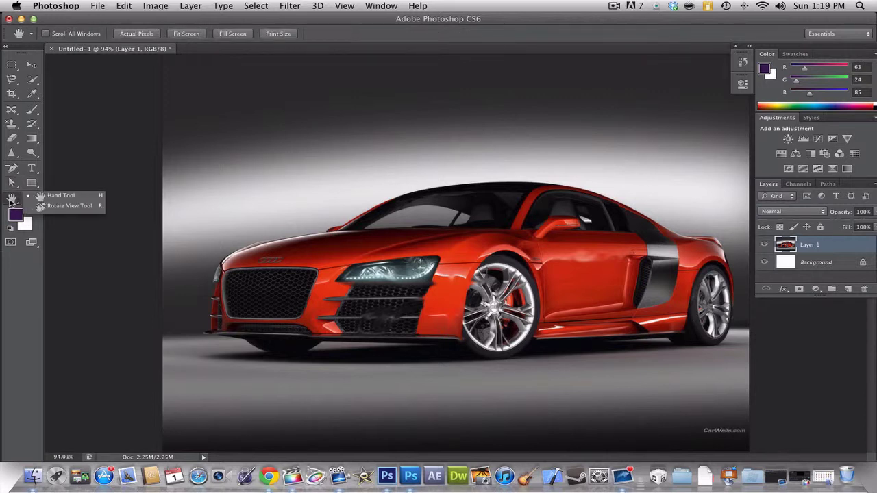
left_click(53, 199)
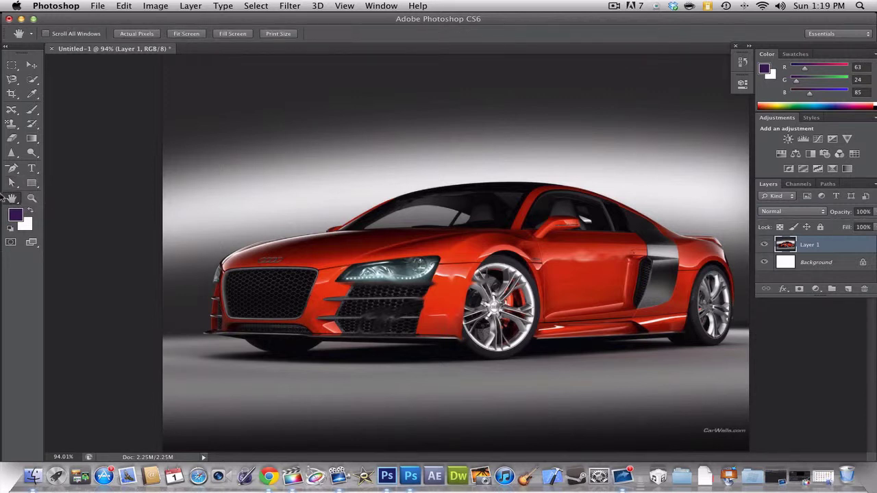
Try to rotate the canvas view with the Rotate View tool.
left_click(11, 200)
left_click(51, 209)
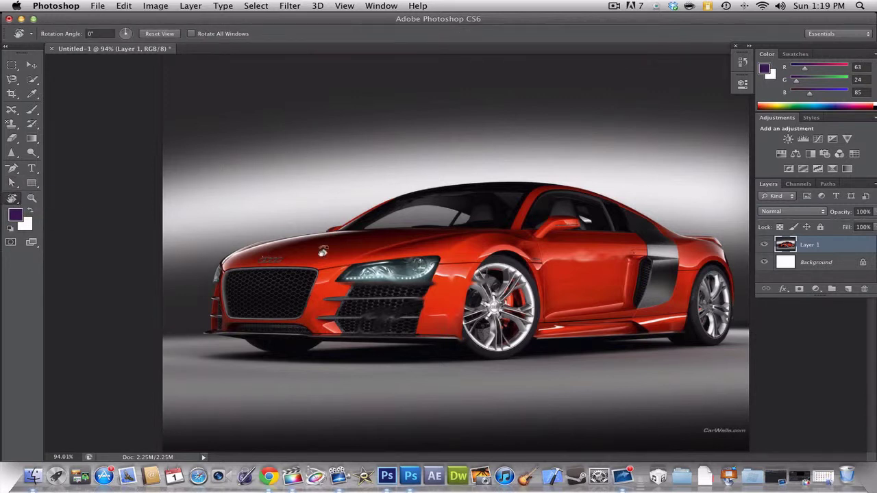
left_click_drag(323, 251, 375, 213)
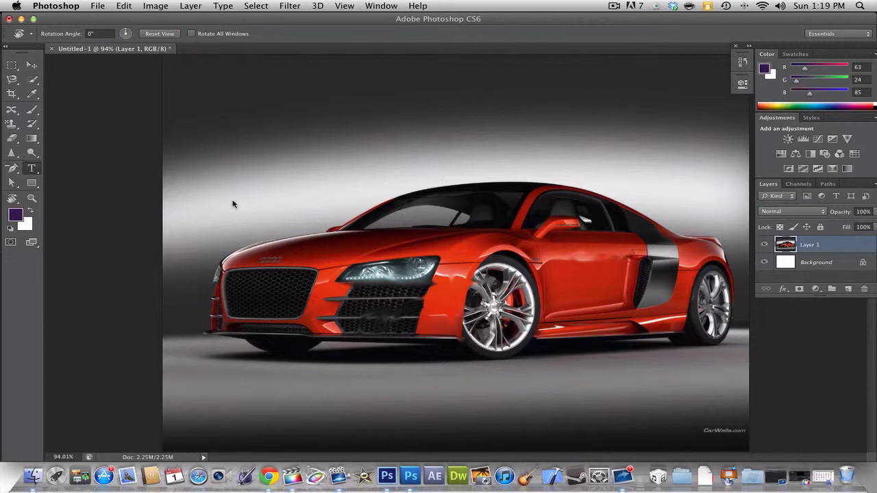
Add a short line of text on a new layer with the Type tool, in 12 pt Myriad Pro.
key("t")
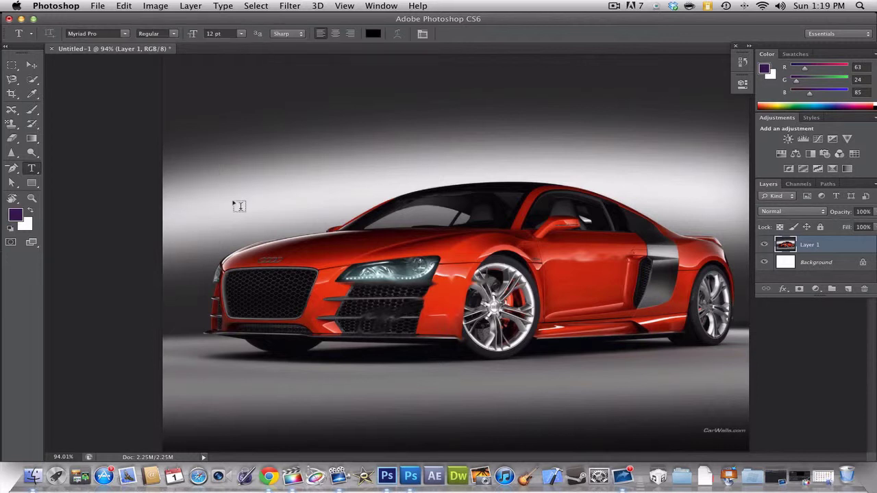
left_click(240, 205)
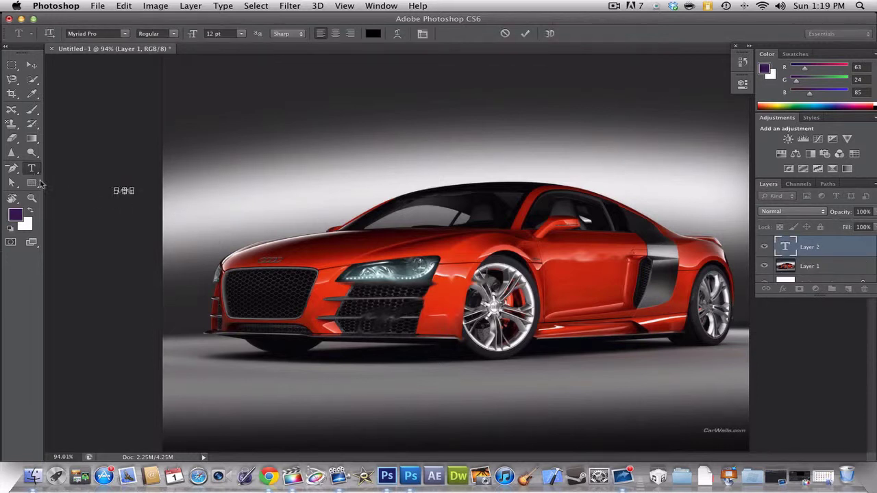
left_click(36, 184)
Draw two purple arrows above the car with the Custom Shape tool, the second about 132 × 190 px.
left_click(34, 189)
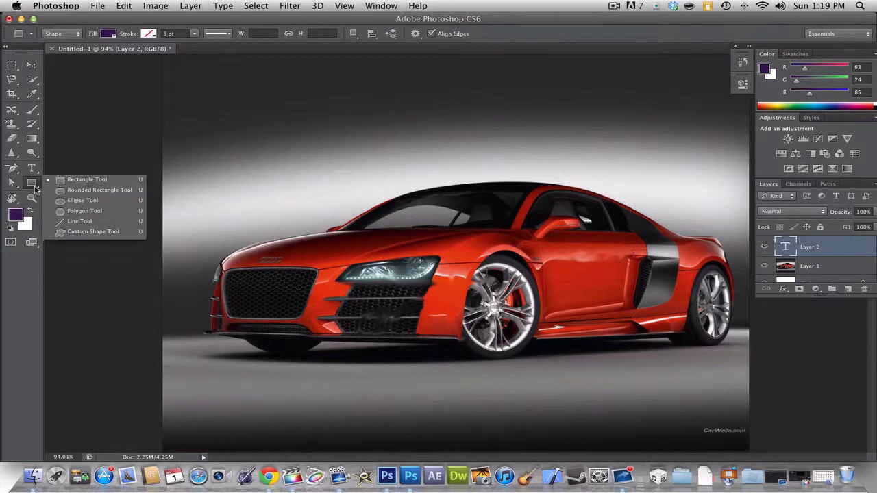
left_click(93, 232)
left_click_drag(295, 135, 394, 209)
left_click_drag(607, 102, 532, 203)
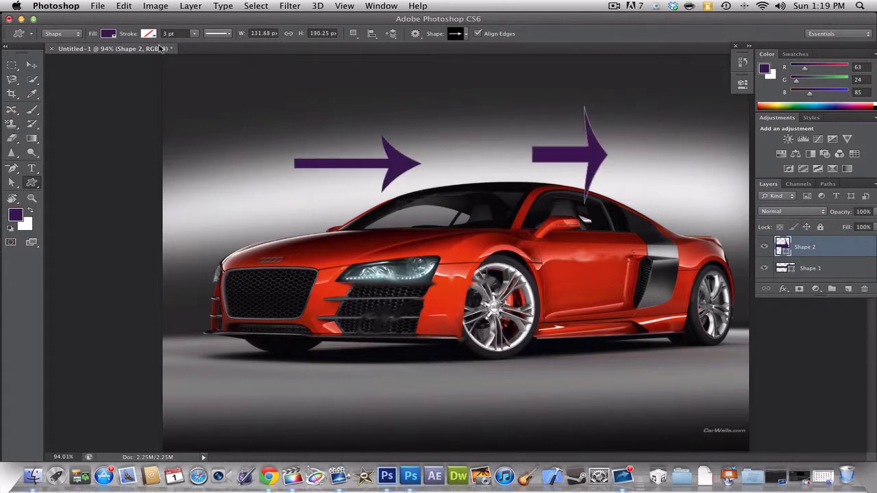
Give the arrow above the door a dashed stroke, and draw more dashed arrows above the car, the last about 258 × 97 px.
left_click(216, 33)
left_click(213, 79)
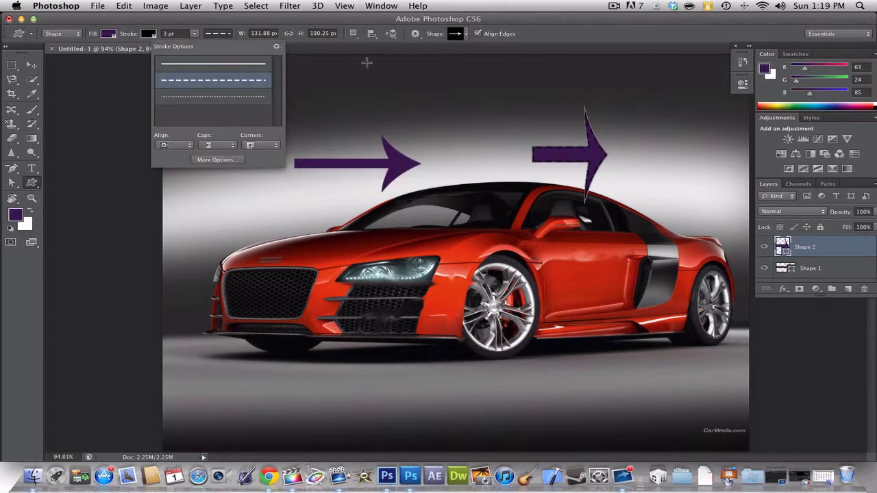
mouse_move(366, 62)
left_mouse_down()
mouse_move(470, 115)
mouse_move(610, 96)
mouse_move(553, 90)
mouse_move(432, 125)
left_mouse_up()
left_click_drag(405, 72, 255, 124)
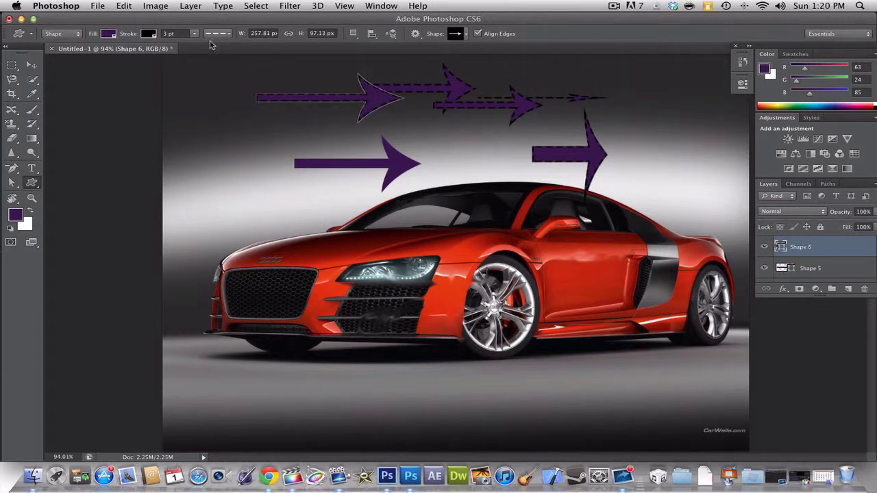
Choose the crosshair target custom shape and draw it about 167 × 196 px beside the car's front wheel.
left_click(62, 33)
left_click(89, 58)
left_click(466, 36)
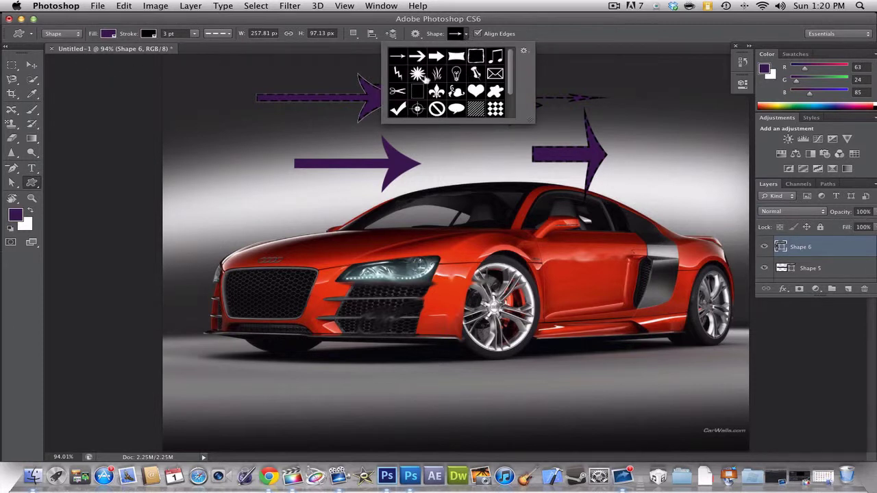
left_click(420, 108)
left_click(503, 254)
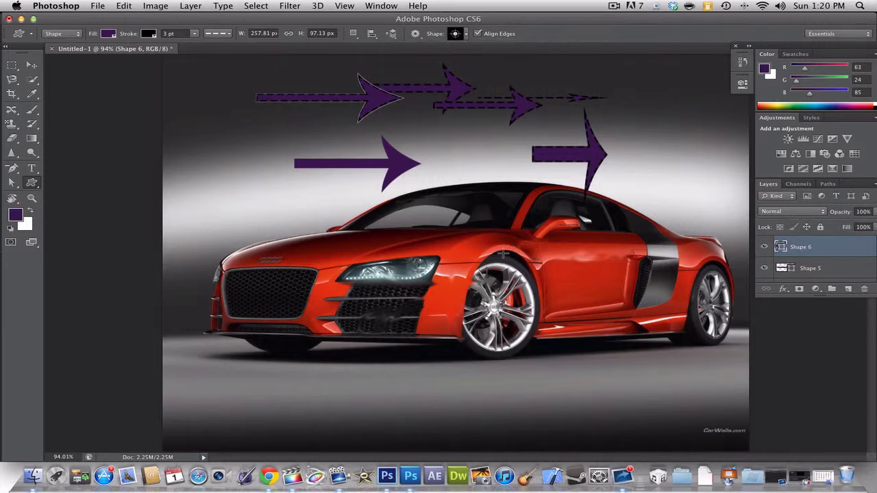
left_click_drag(504, 253, 409, 332)
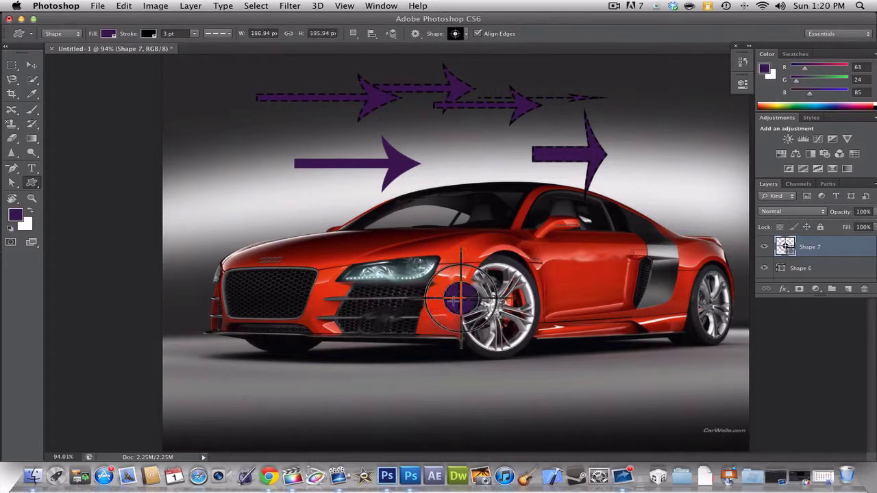
Draw a tiny target shape about 15 × 3 px beside the front wheel and reposition it with the Move tool.
left_click_drag(445, 308, 432, 269)
left_click(32, 65)
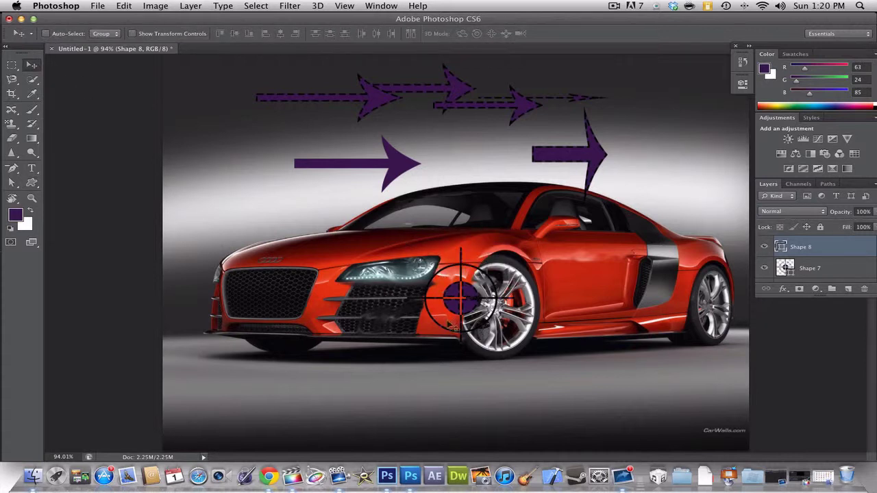
left_click_drag(453, 242, 474, 238)
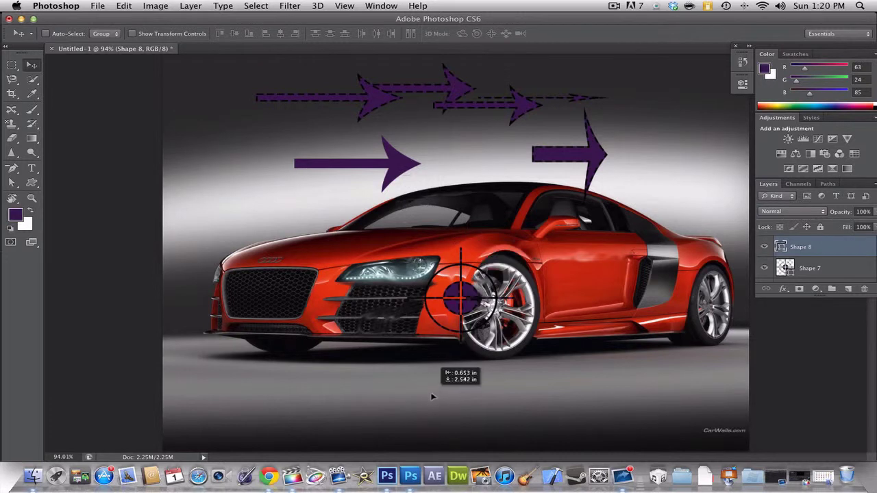
left_click_drag(405, 369, 446, 294)
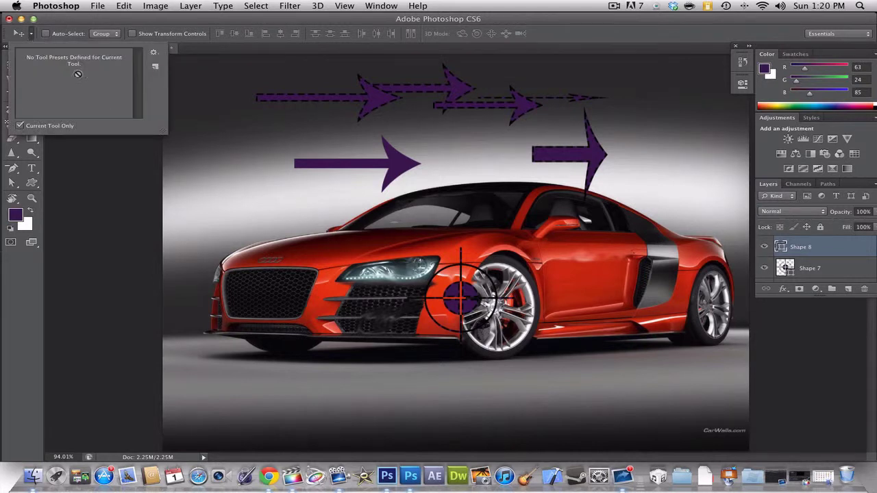
Draw a 1 px weight line about 288 × 17 px across the car's front bumper with the Line tool.
left_click(38, 186)
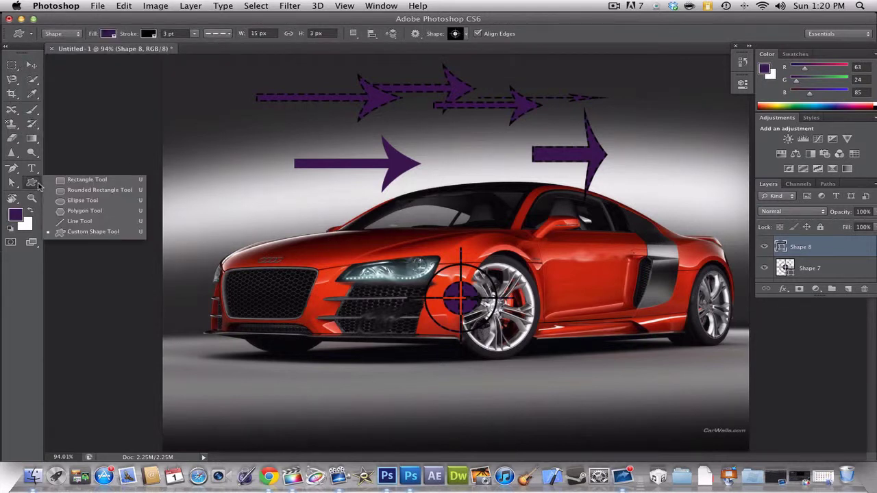
left_click(83, 221)
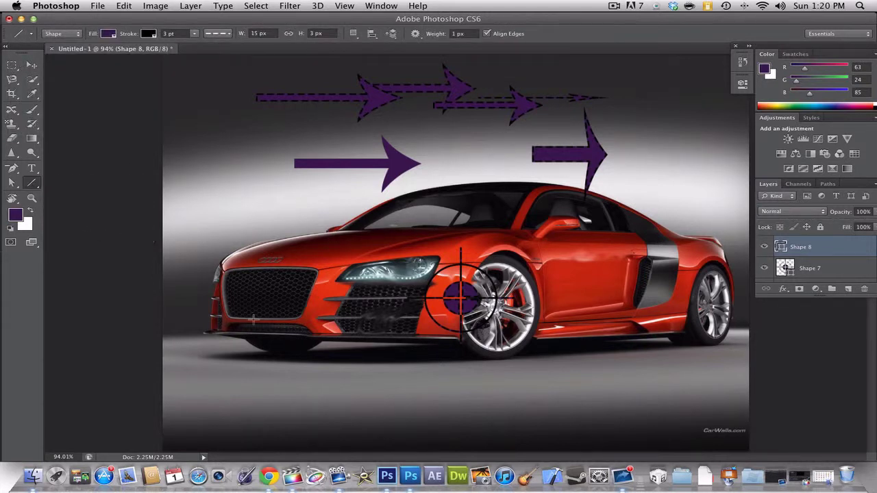
left_click_drag(252, 319, 415, 322)
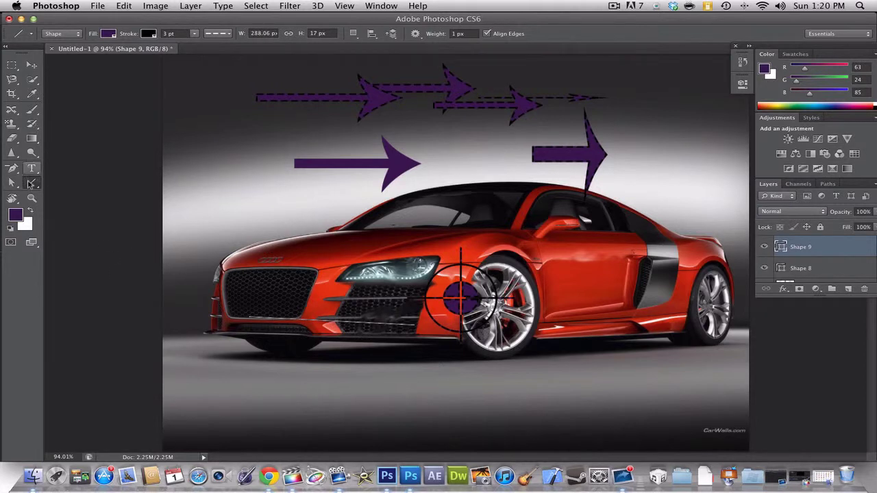
left_click(31, 183)
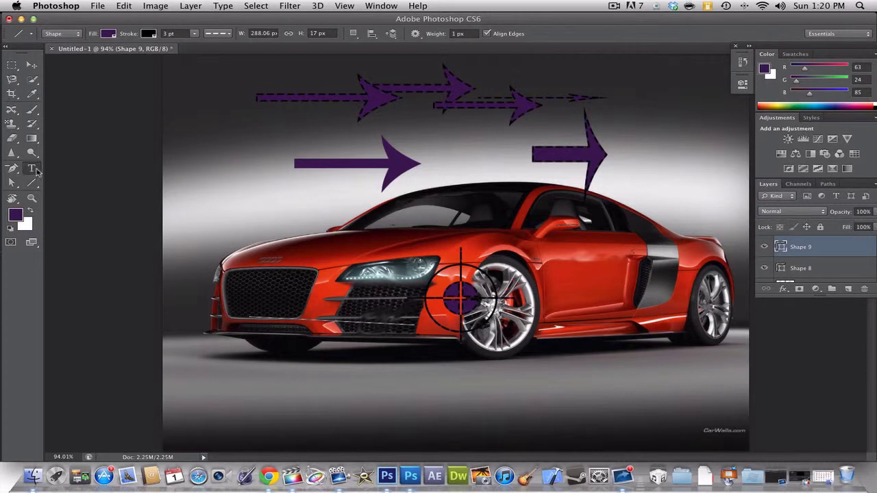
Start a horizontal text layer over the upper arrows and set its font size to 72 pt.
left_click(32, 168)
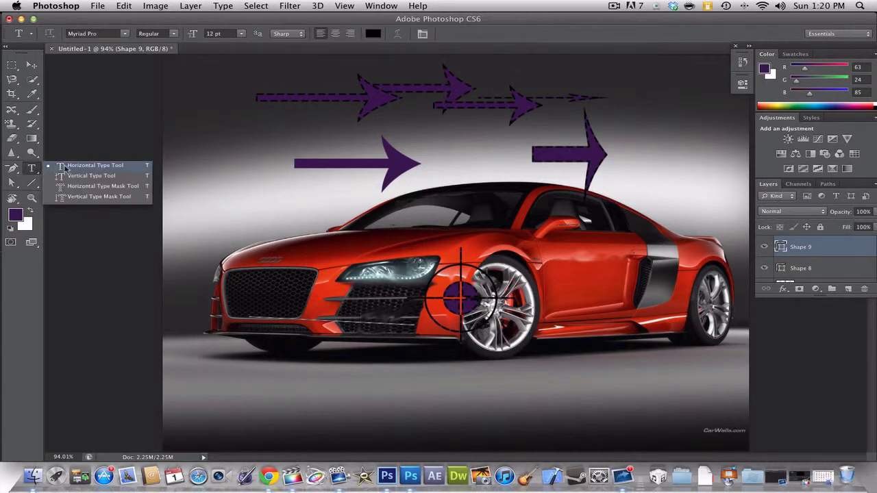
left_click(65, 167)
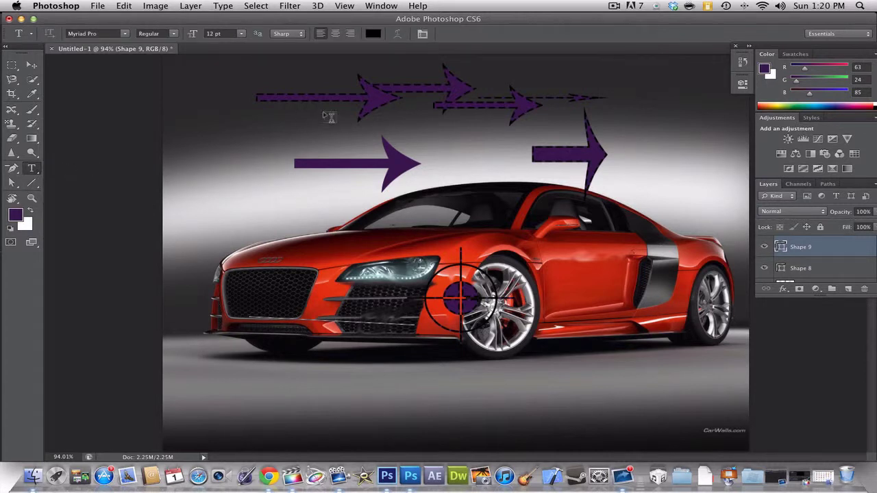
left_click(331, 102)
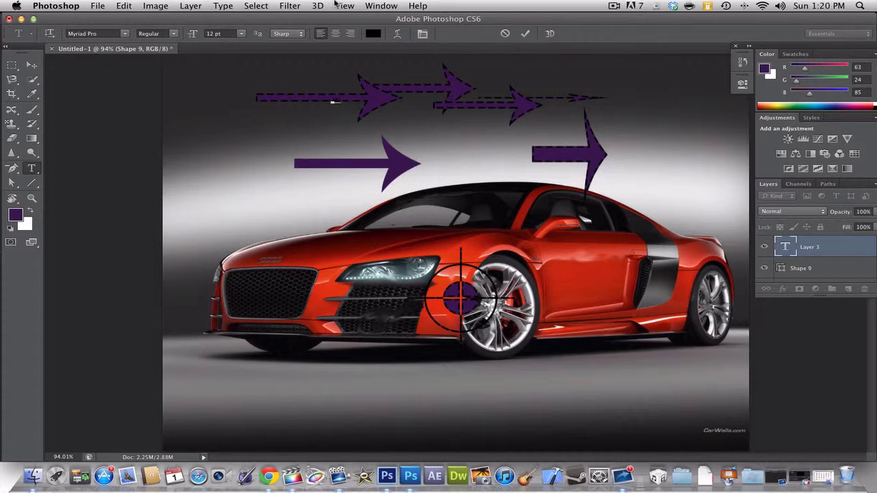
left_click(630, 42)
left_click(241, 36)
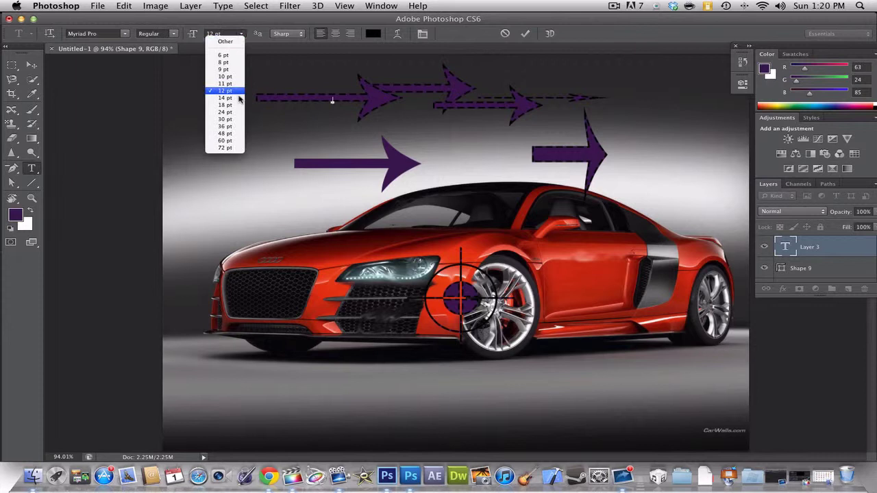
left_click(226, 142)
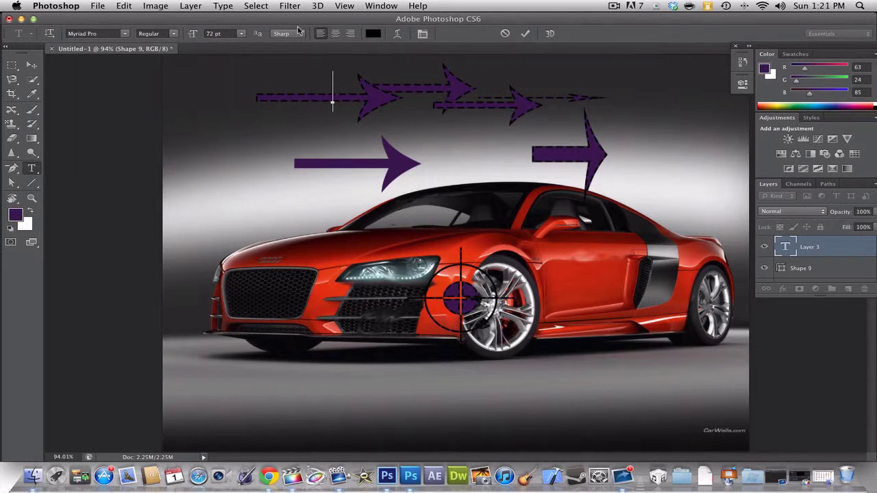
Set the text colour to white (ffffff) and enter "Hello" above the car.
left_click(371, 34)
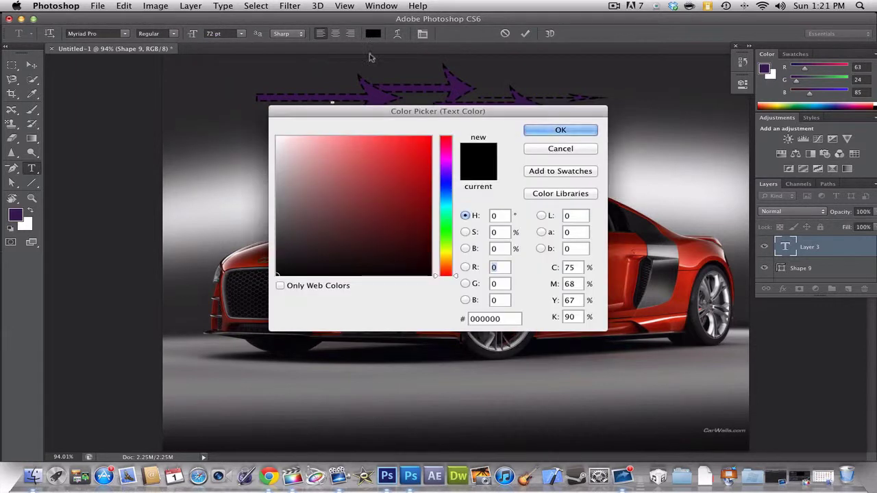
type("ffffff")
left_click(536, 131)
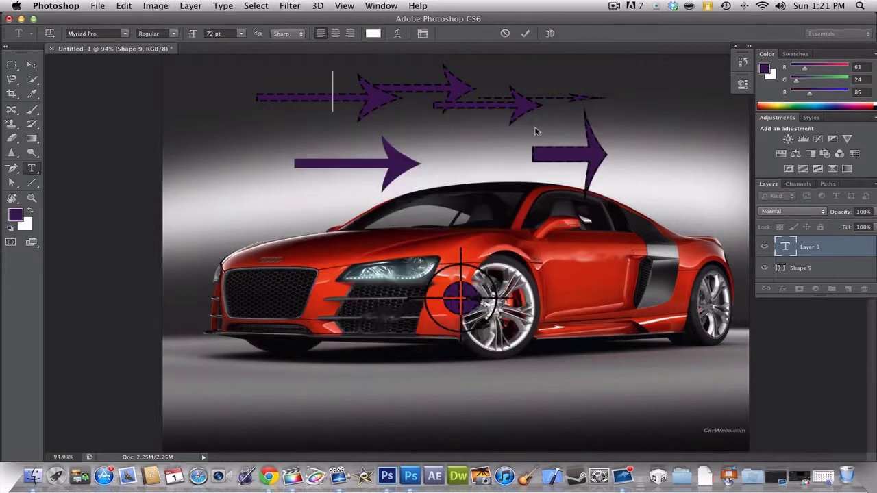
type("Hello")
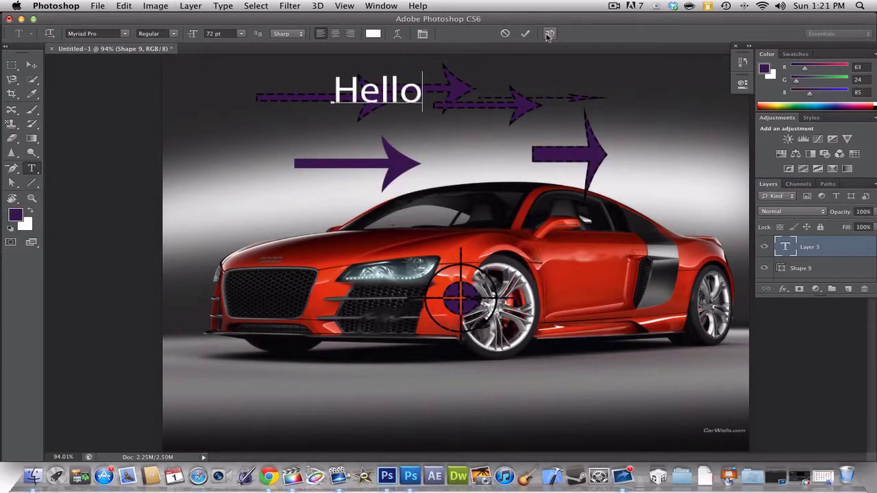
Try converting the Hello text to a 3D layer without switching workspace, then undo it and collapse the 3D controls.
left_click_drag(423, 90, 302, 90)
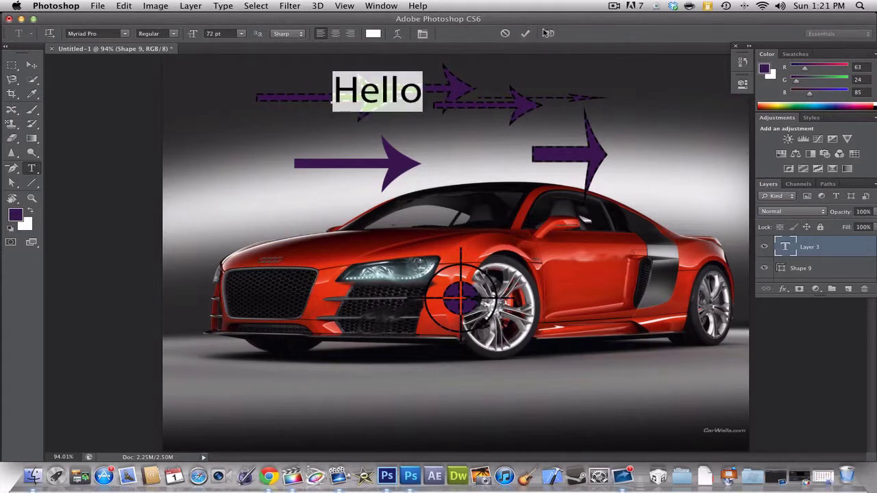
key("super+Return")
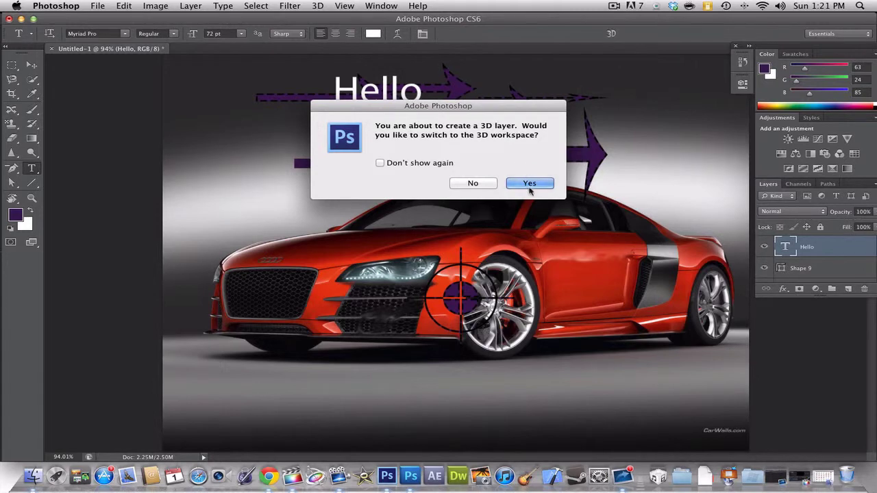
left_click(494, 183)
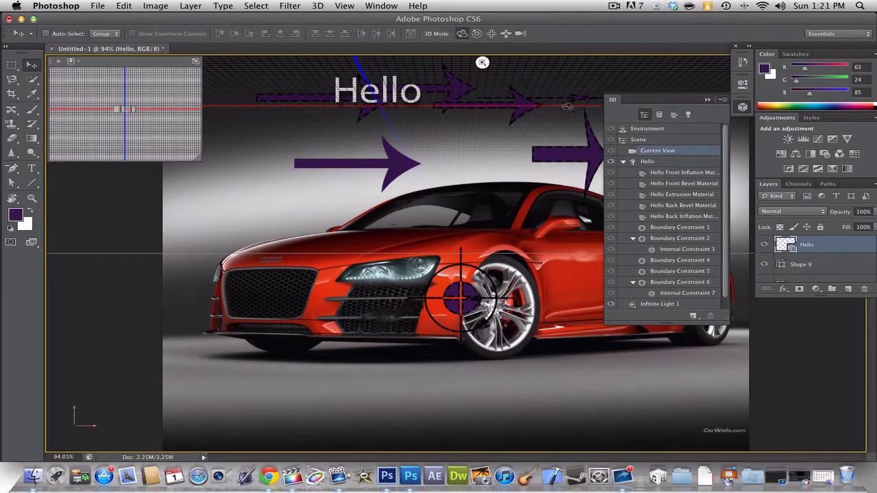
key("super+z")
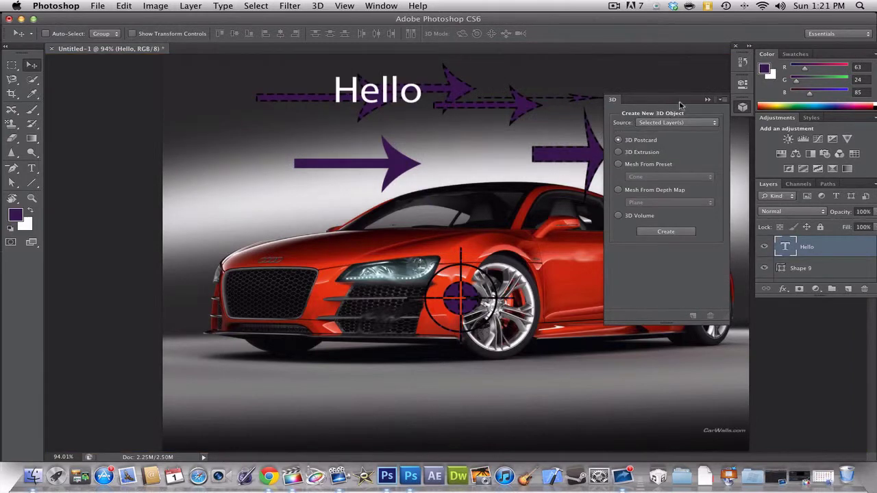
left_click(708, 99)
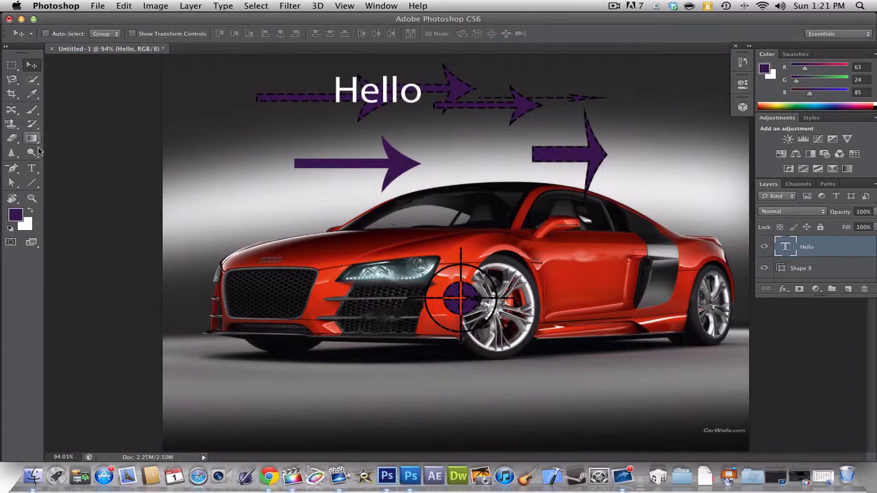
Add a vertical "Hello" above the car's front end on a new layer with the Vertical Type tool.
left_click(31, 170)
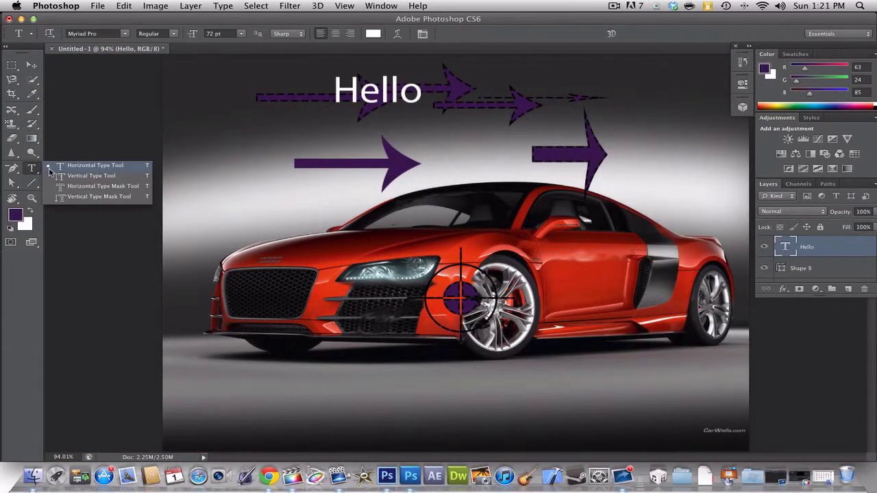
left_click(35, 169)
left_click(63, 176)
left_click(229, 162)
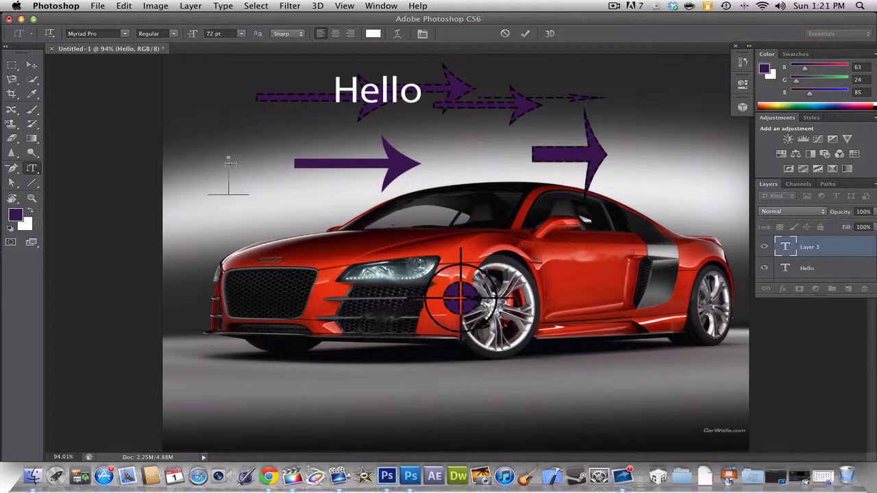
type("G")
key("BackSpace")
type("Hello")
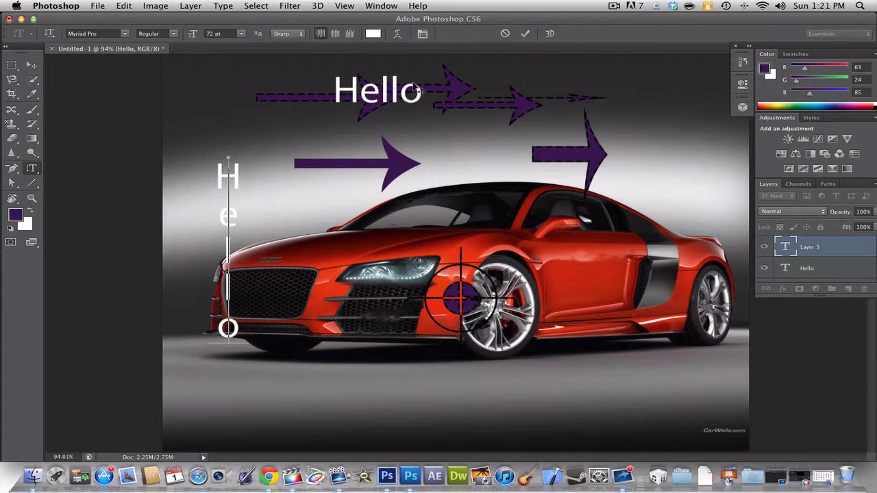
Delete all letters of the vertical Hello text and finish editing that layer.
key("BackSpace")
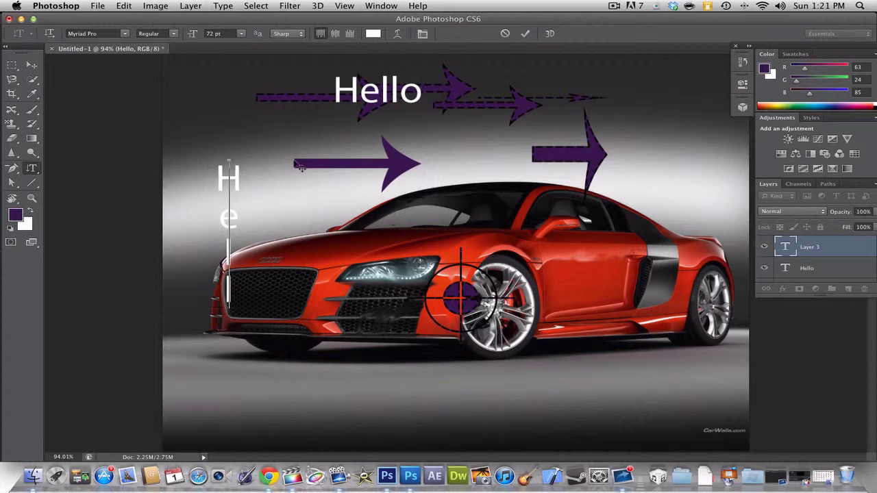
key("BackSpace")
key("BackSpace")
key("BackSpace")
key("BackSpace")
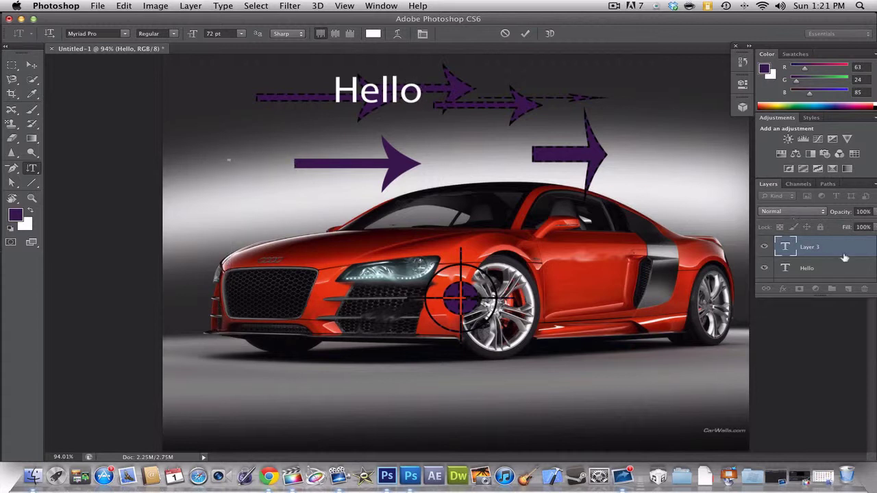
left_click(829, 245)
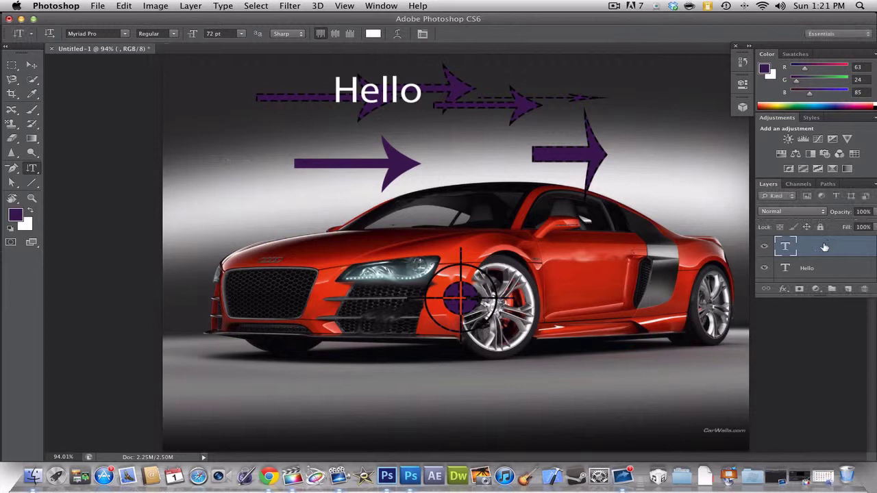
Edit the horizontal Hello text, trying to stack its letters by placing "e" on a line below "H".
left_click(799, 269)
left_click(411, 93)
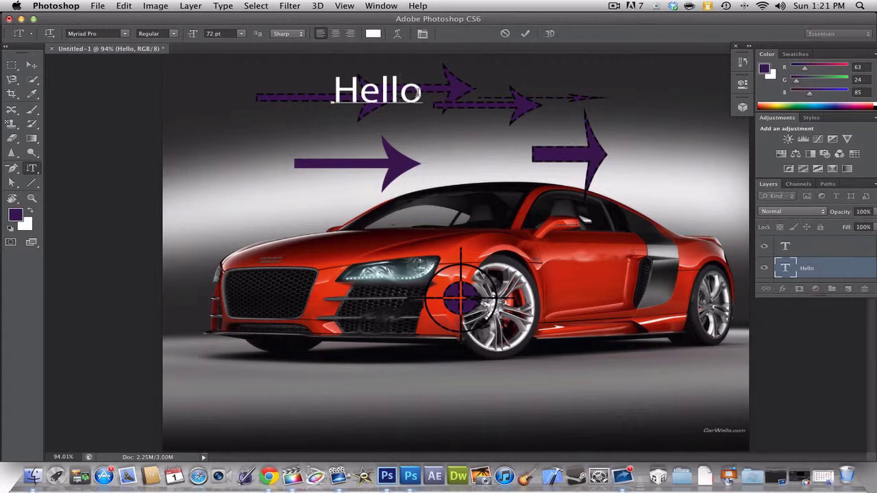
key("BackSpace")
key("BackSpace")
key("BackSpace")
key("BackSpace")
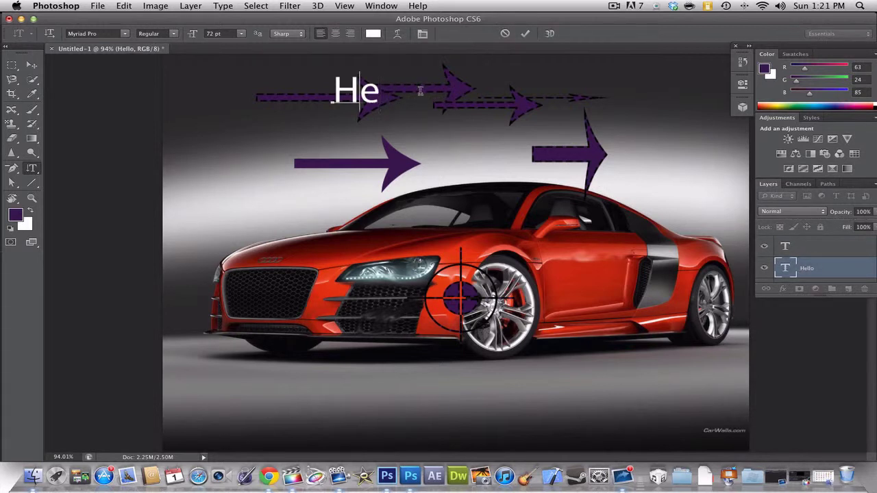
type("e")
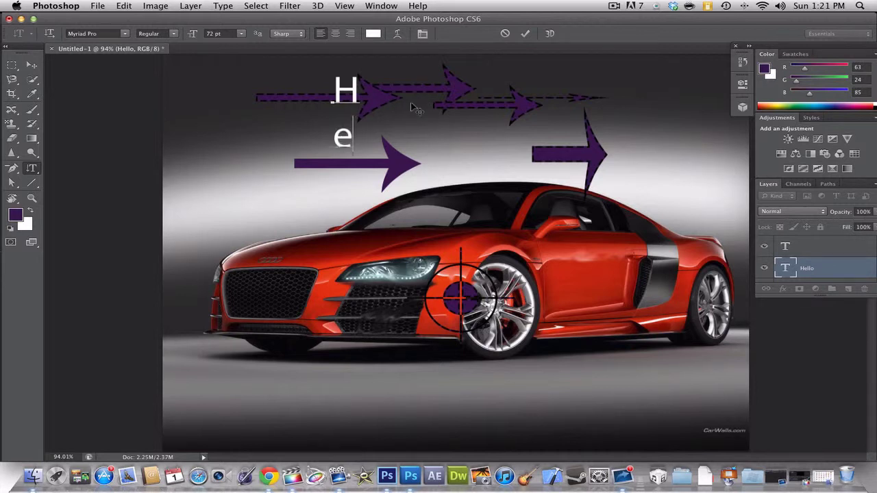
key("Return")
type("e")
Delete the remaining letters of the horizontal Hello text.
key("BackSpace")
key("BackSpace")
key("BackSpace")
key("BackSpace")
key("BackSpace")
Enter "faf" as a type mask over the upper arrow with the Horizontal Type Mask tool.
left_click(40, 173)
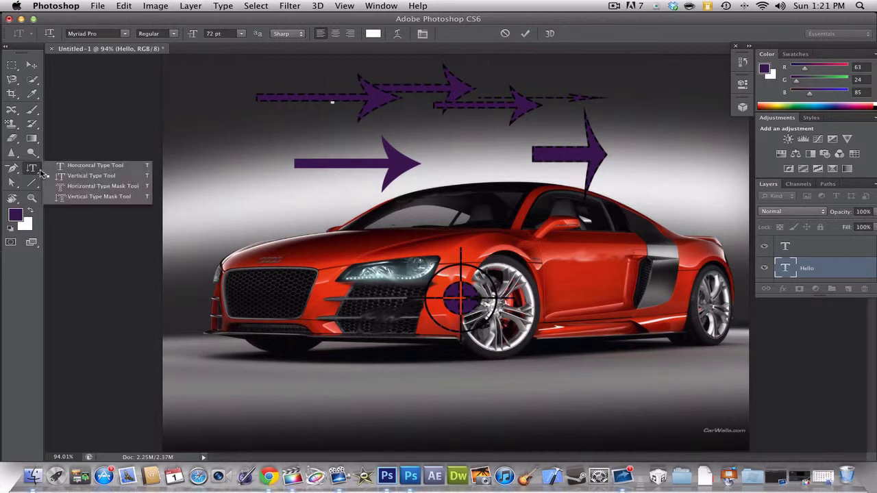
left_click(84, 193)
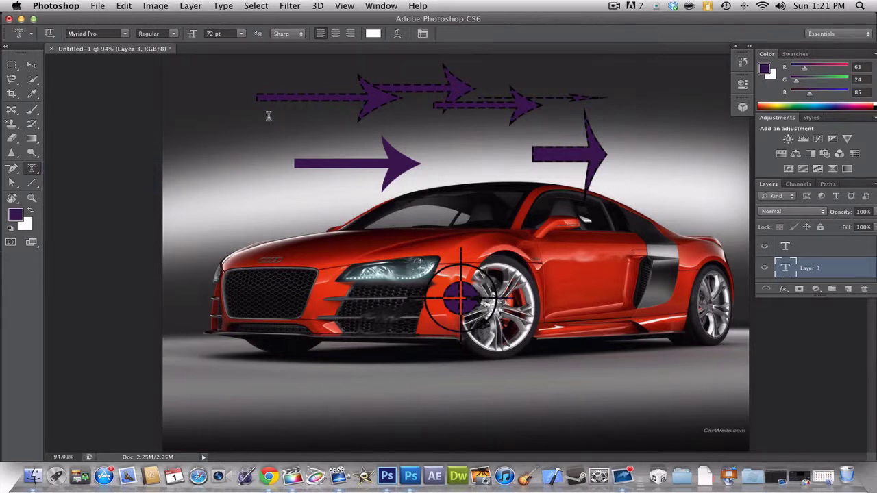
left_click(268, 118)
type("faf")
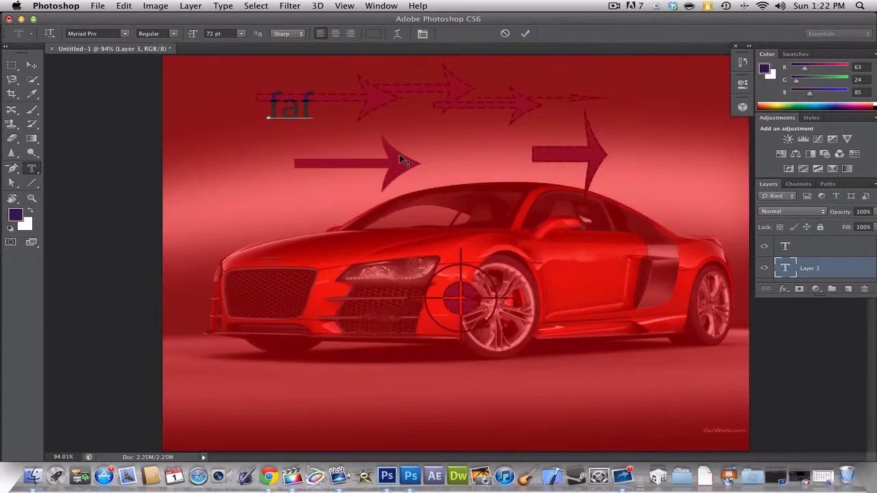
Clear the "faf" mask text, exit the type mask and remove the emptied Layer 3 text layer.
key("BackSpace")
key("BackSpace")
key("BackSpace")
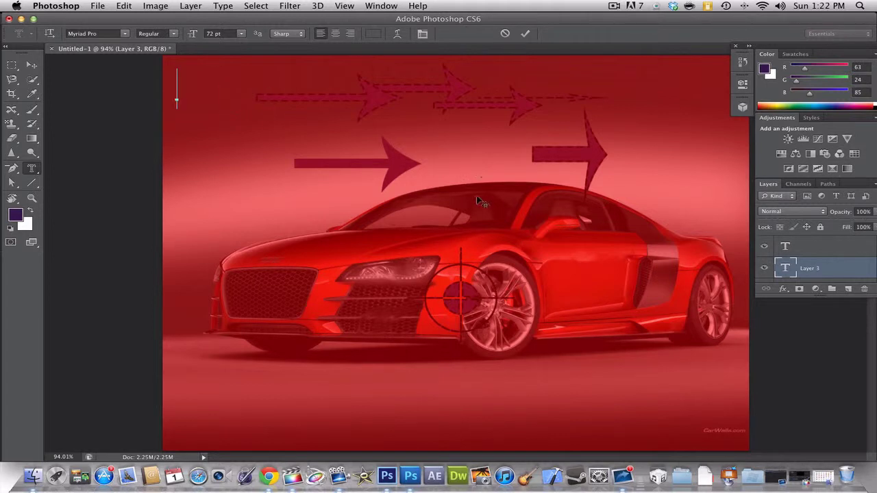
left_click_drag(520, 227, 541, 264)
left_click(820, 259)
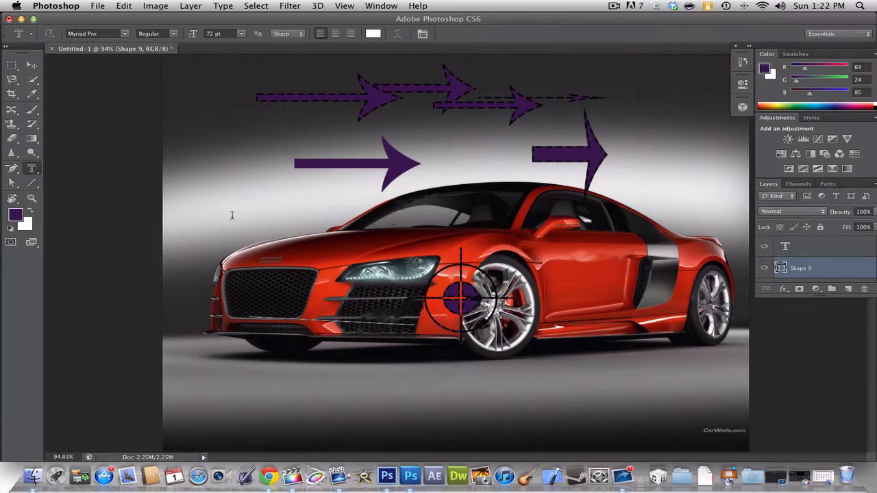
Activate the Dodge tool and rasterize the Shape 9 layer so that it can be retouched.
left_click(28, 170)
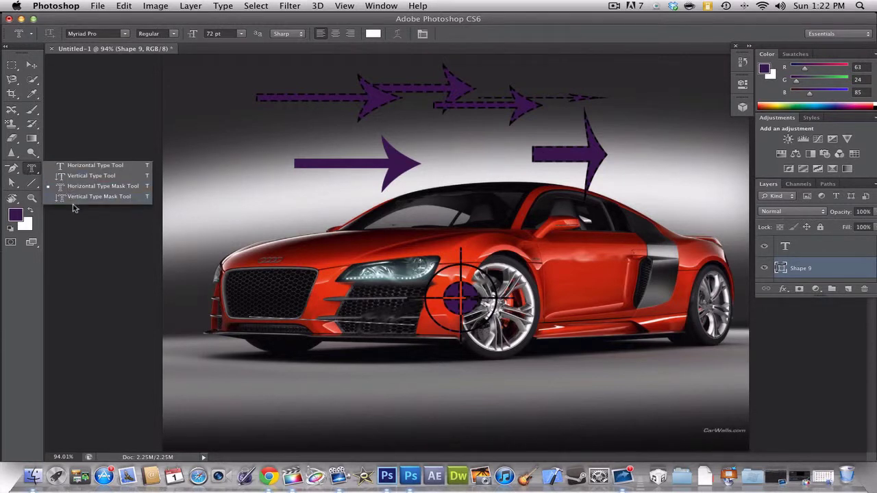
left_click(74, 240)
left_click(30, 152)
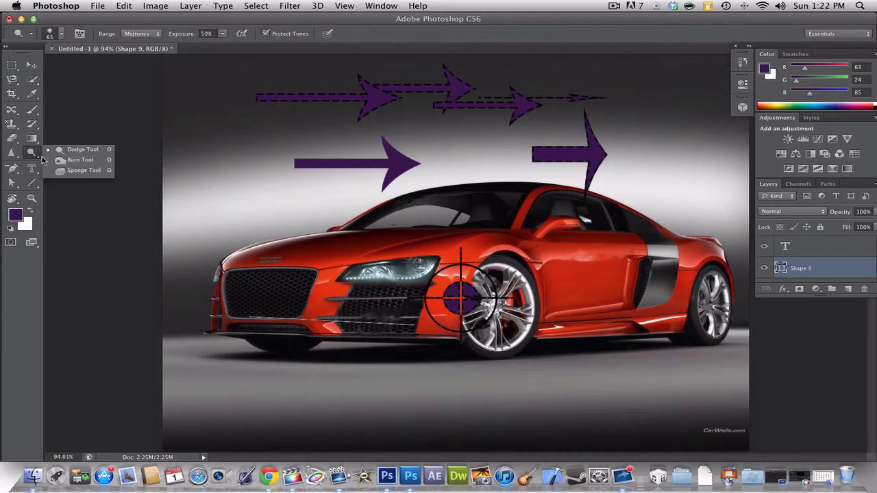
left_click(71, 152)
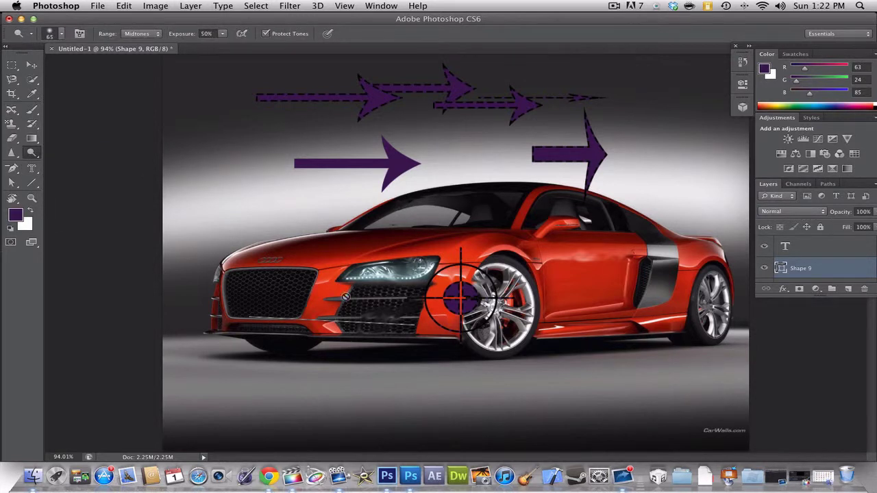
left_click(346, 297)
left_click(525, 175)
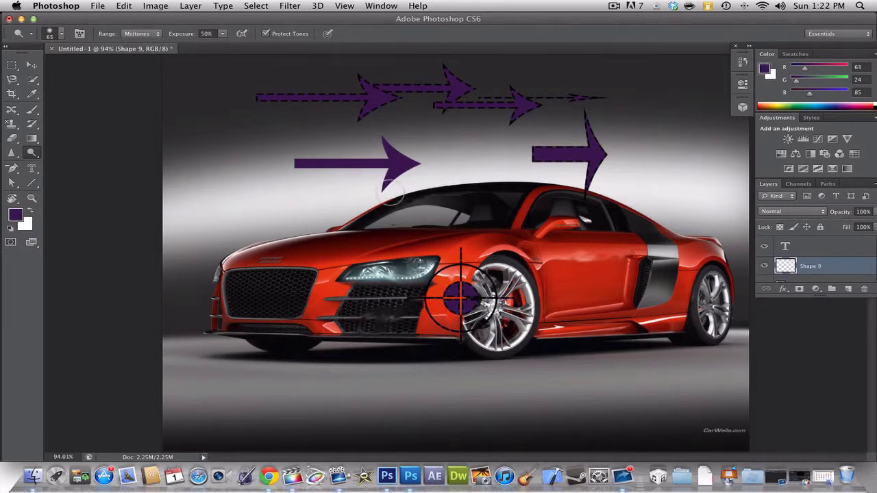
Go through the Burn and Sponge tools and examine the tools grouped with the Gradient tool.
left_click(34, 153)
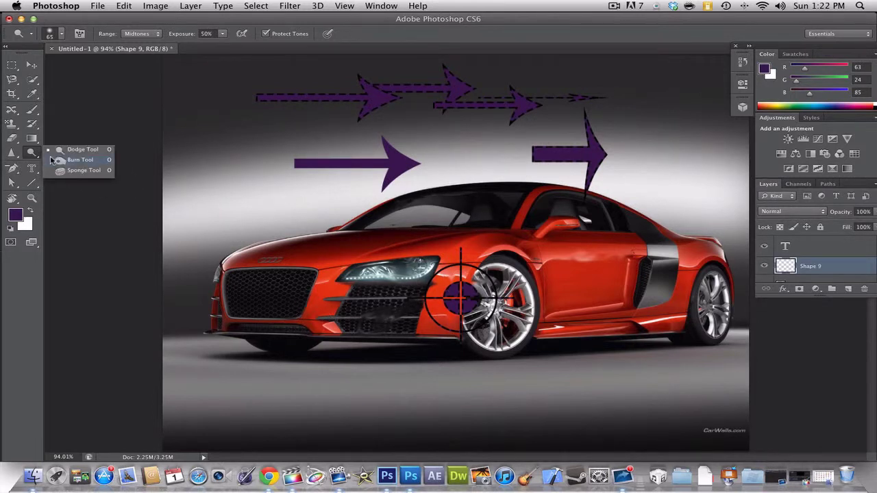
left_click(75, 160)
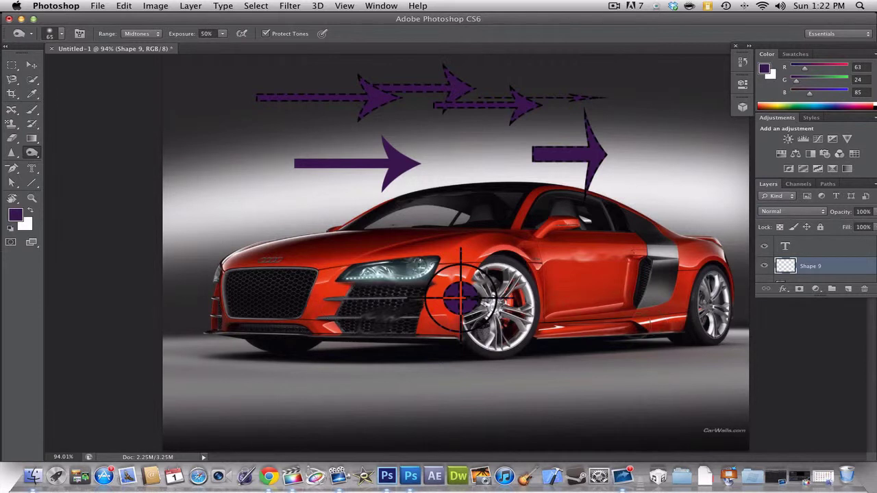
left_click(33, 153)
left_click(68, 175)
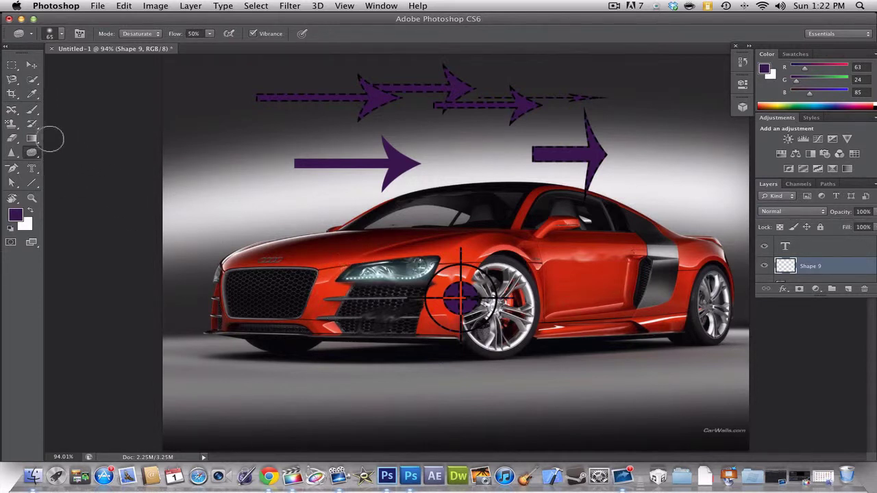
left_click(33, 139)
left_click(37, 143)
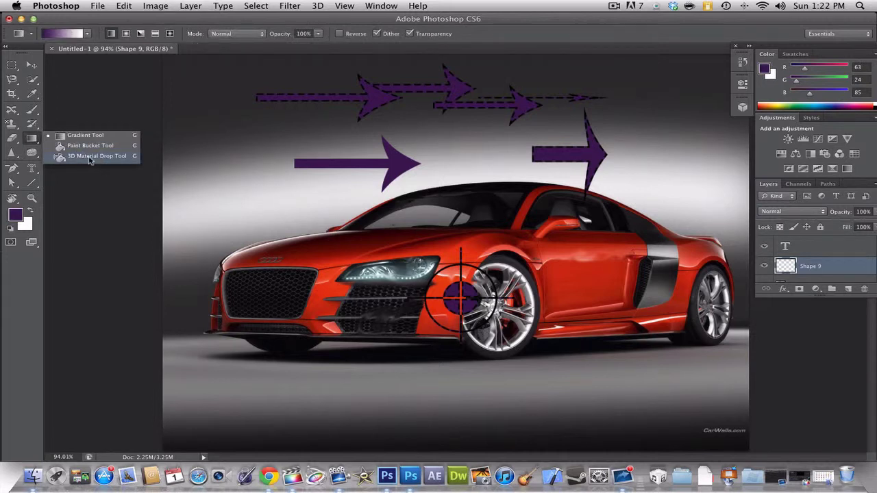
Paint a looping History Brush stroke on the Shape 9 layer, just above the lower long purple arrow.
left_click(30, 124)
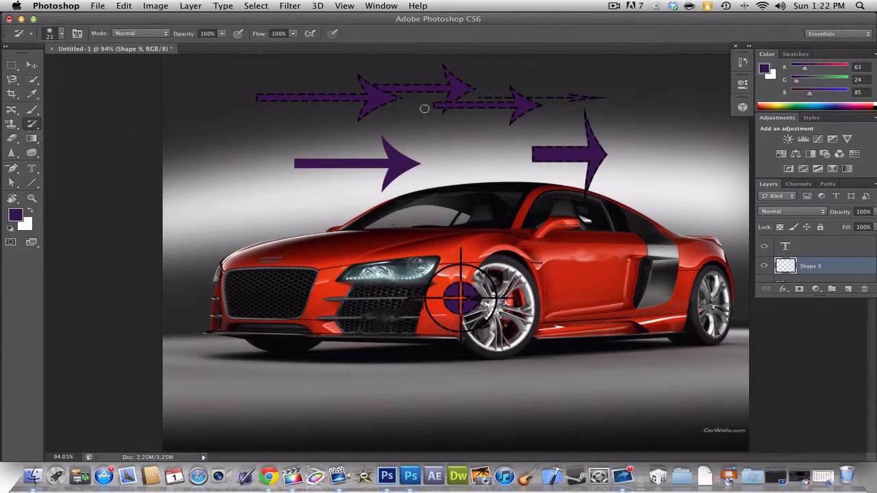
left_click(35, 128)
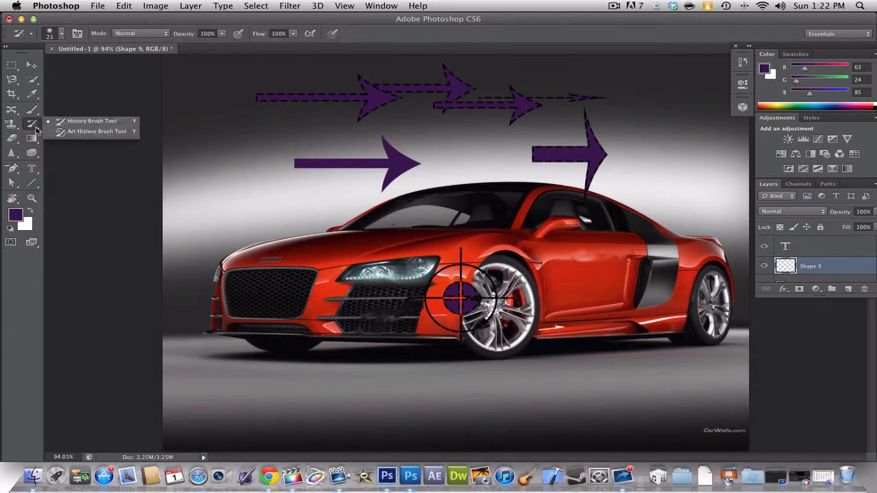
left_click(85, 122)
mouse_move(319, 123)
left_mouse_down()
mouse_move(337, 147)
mouse_move(386, 129)
left_mouse_up()
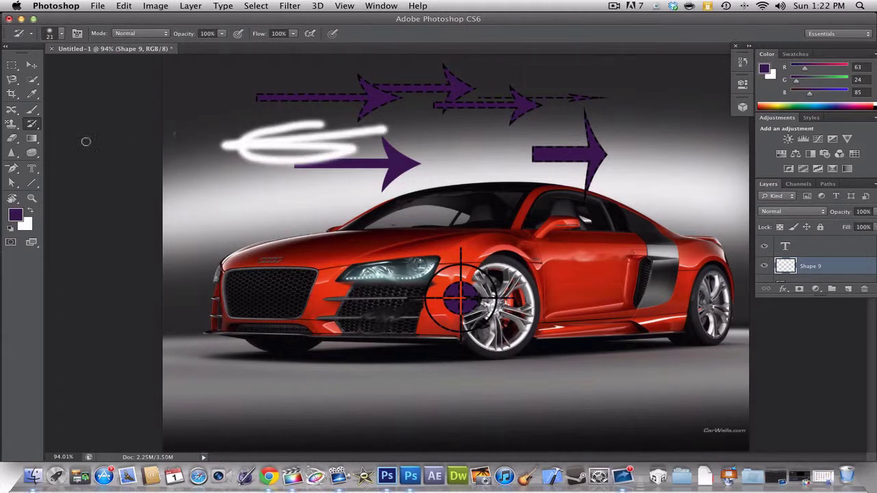
Paint Tight Short strokes over the upper arrows with the Art History Brush on the Shape 9 layer.
left_click(31, 131)
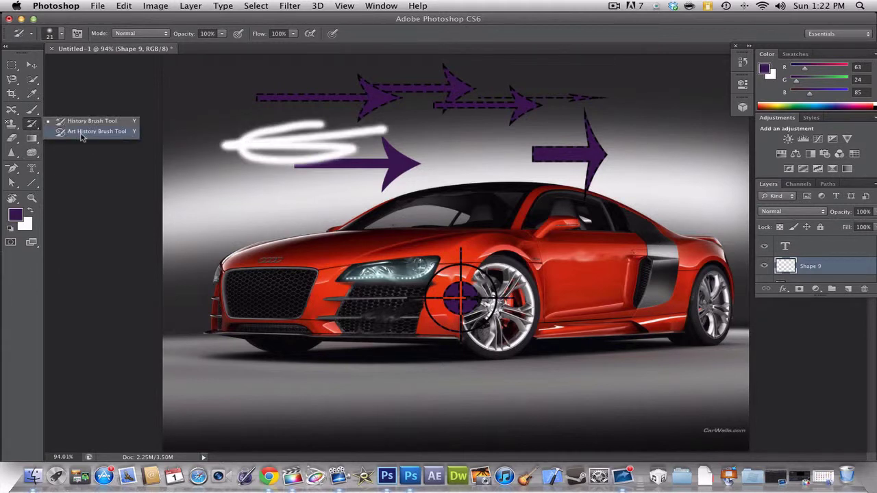
left_click(81, 133)
mouse_move(384, 79)
left_mouse_down()
mouse_move(322, 116)
mouse_move(494, 75)
mouse_move(438, 86)
left_mouse_up()
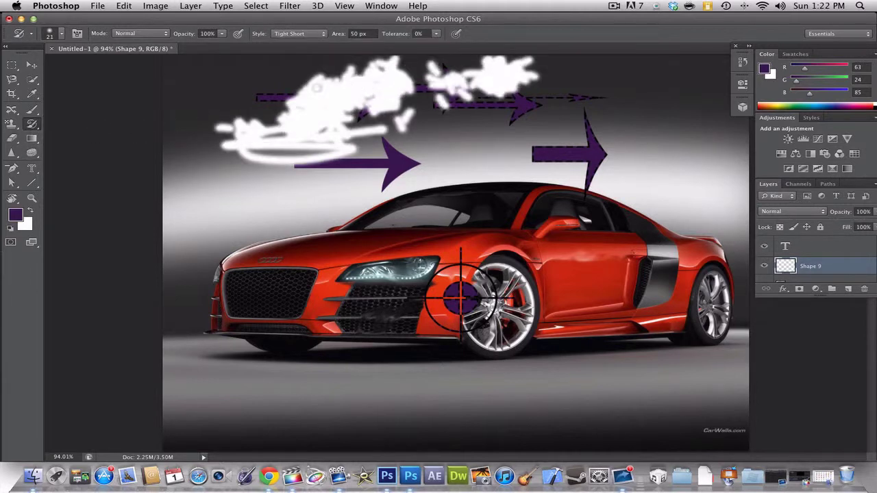
Switch to the Color Replacement tool and look through the layer stack down to Shape 6.
left_click(33, 112)
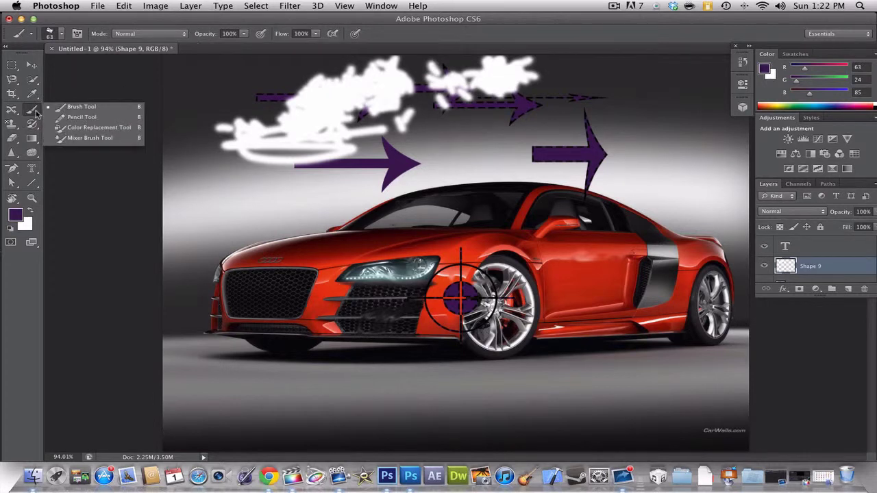
left_click(110, 128)
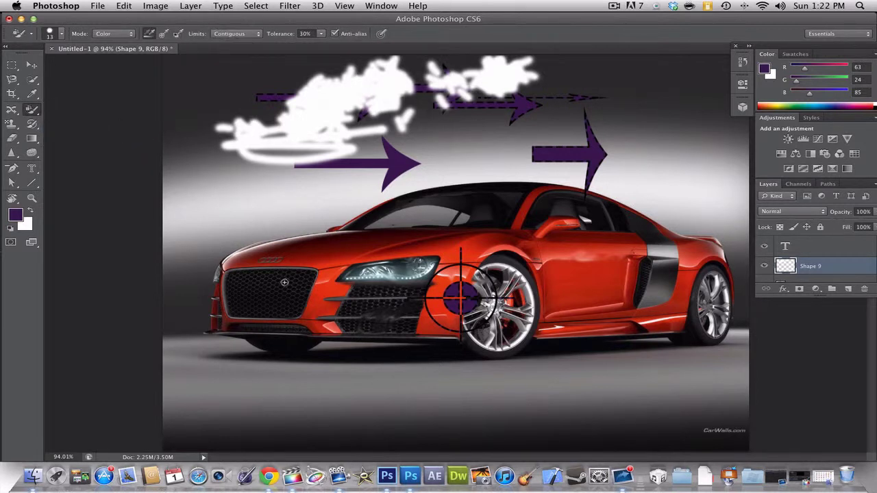
scroll(788, 254, "down", 3)
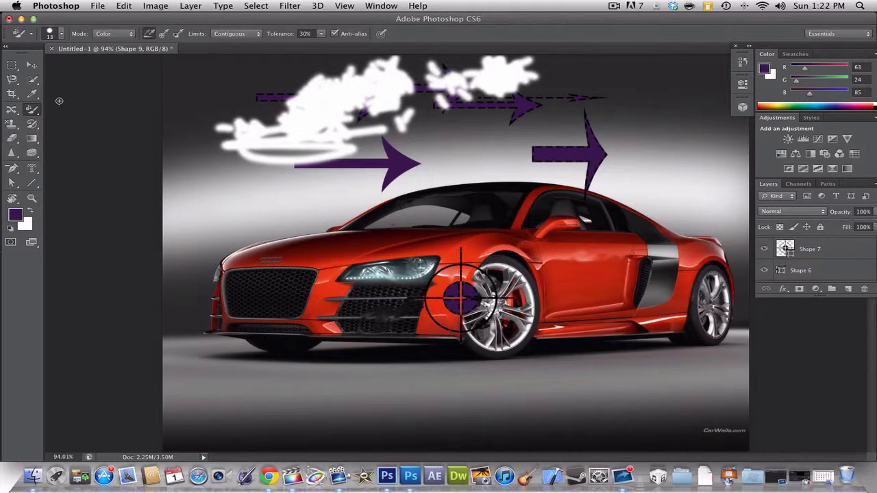
Examine the Eyedropper group and the 3D commands, compare them with the other installed Photoshop version's 3D commands, and return to Photoshop CS6.
left_click(38, 100)
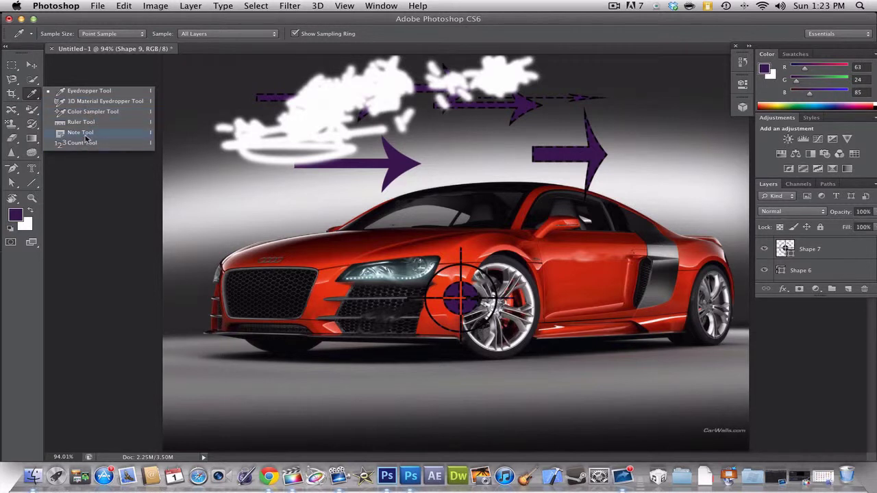
left_click(317, 5)
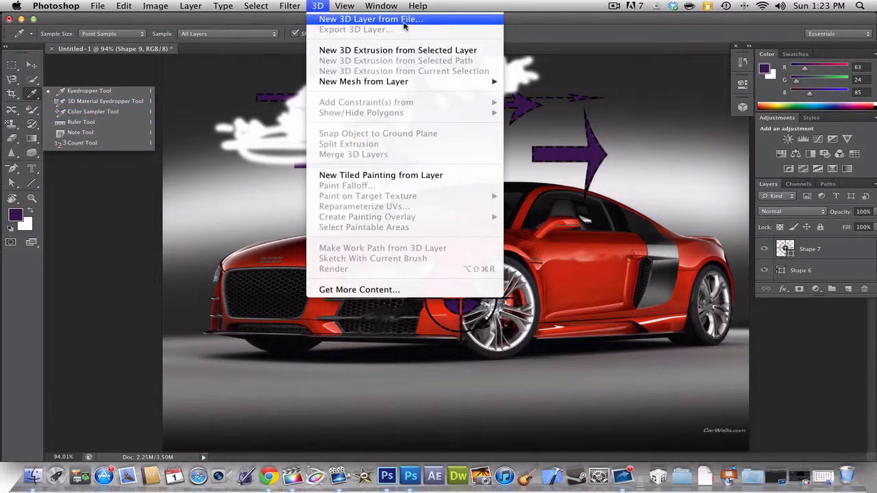
left_click(39, 84)
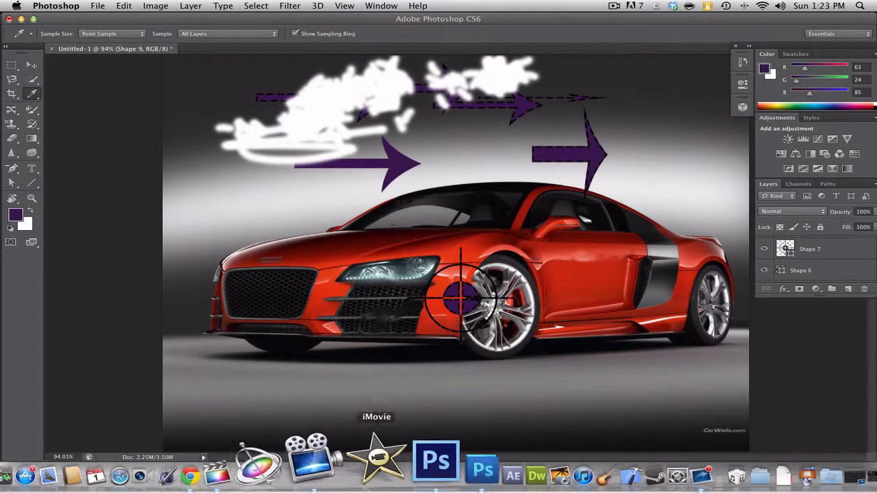
left_click(415, 459)
left_click(334, 6)
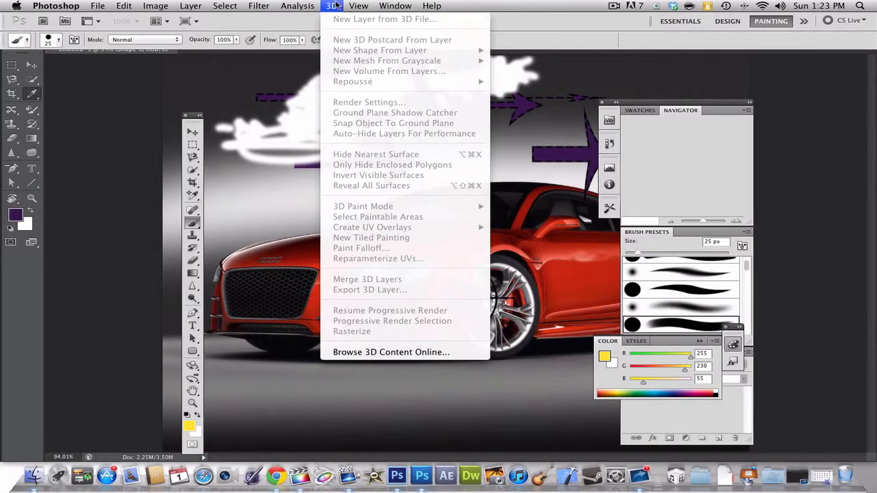
left_click(564, 123)
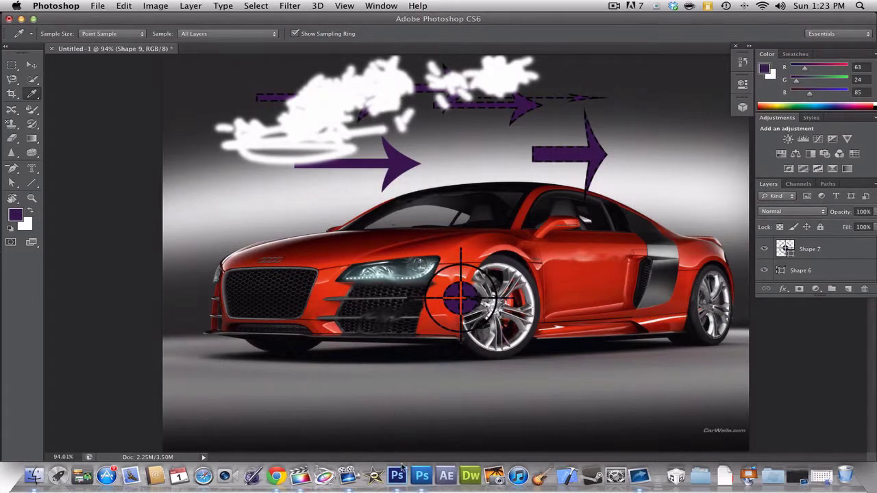
Select most of the white brush strokes above the car with the Quick Selection tool.
left_click(31, 62)
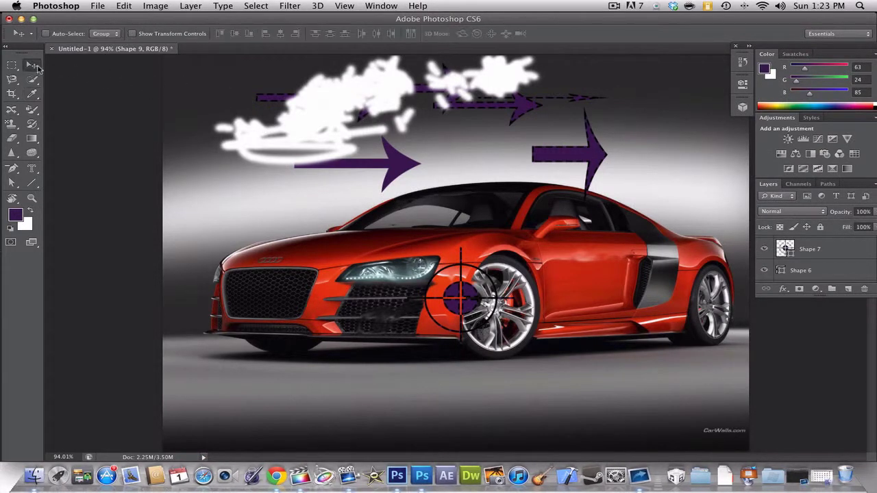
left_click(33, 94)
left_click(34, 80)
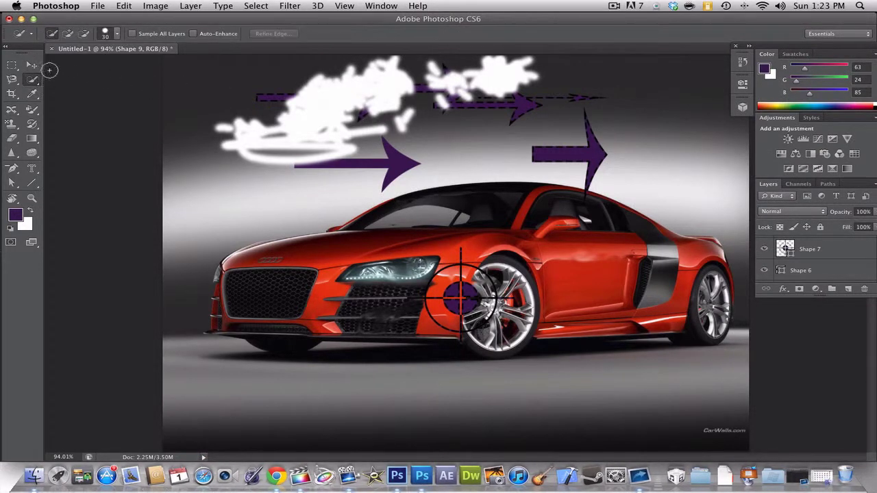
left_click_drag(312, 154, 353, 151)
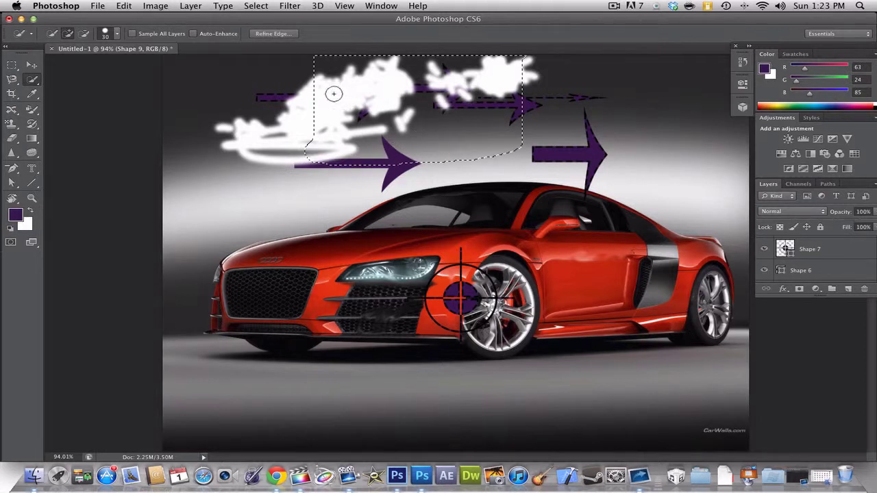
mouse_move(333, 88)
left_mouse_down()
mouse_move(349, 94)
mouse_move(280, 109)
left_mouse_up()
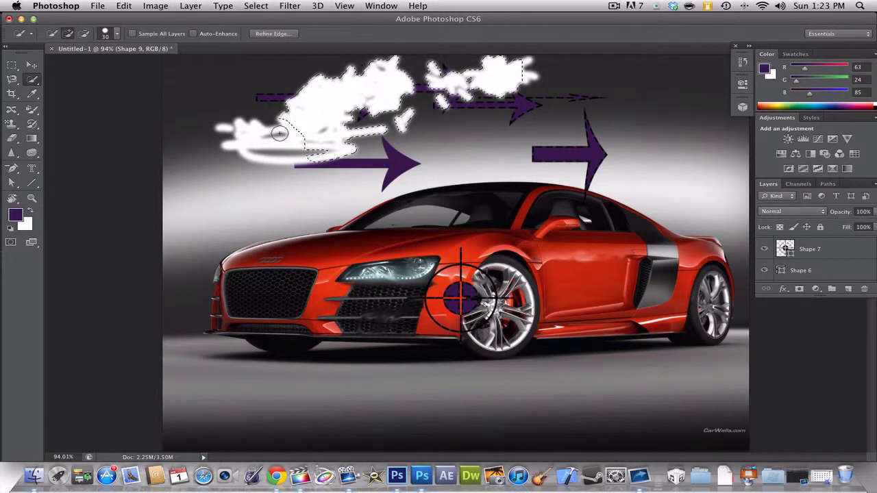
Measure a short horizontal distance in the light background above the car's hood with the Ruler tool.
left_click(31, 64)
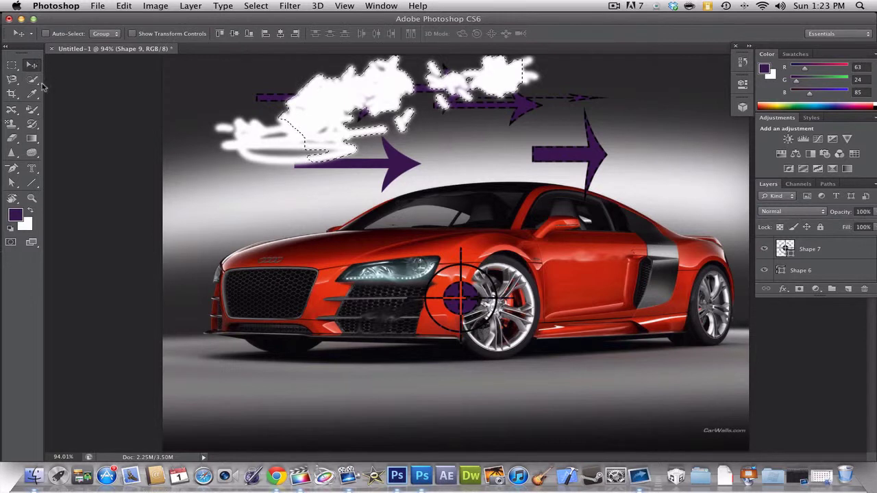
left_click(35, 94)
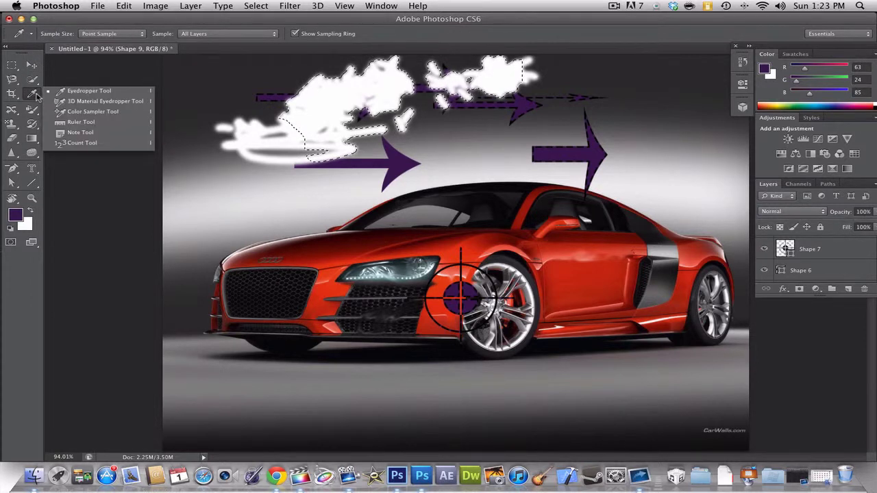
left_click(81, 122)
mouse_move(170, 188)
left_mouse_down()
mouse_move(357, 182)
mouse_move(404, 195)
mouse_move(331, 203)
left_mouse_up()
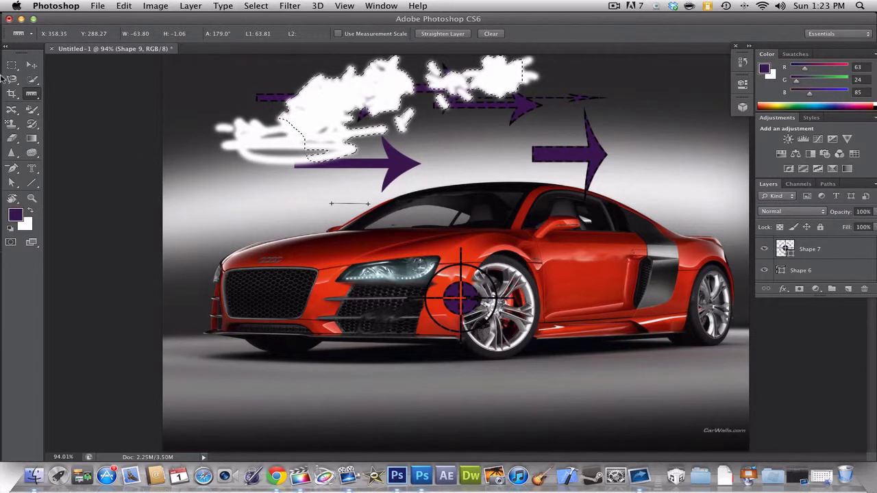
Place numbered count markers on the car's hood, grille, headlight and the background above with the Count tool.
left_click(30, 96)
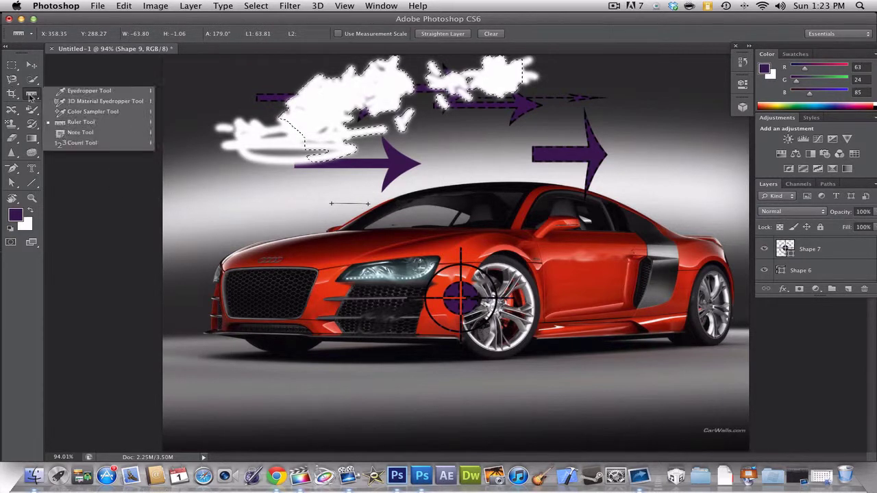
left_click(81, 143)
left_click(231, 245)
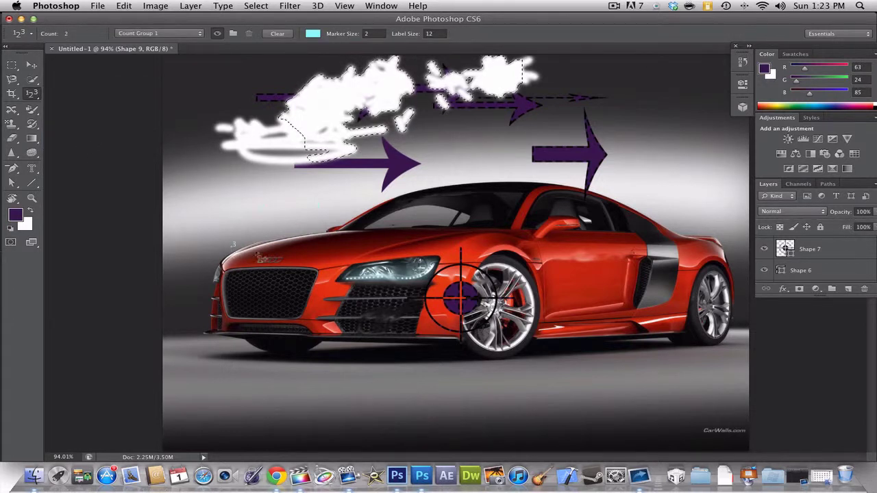
left_click(369, 278)
left_click(273, 263)
left_click(290, 241)
left_click(237, 204)
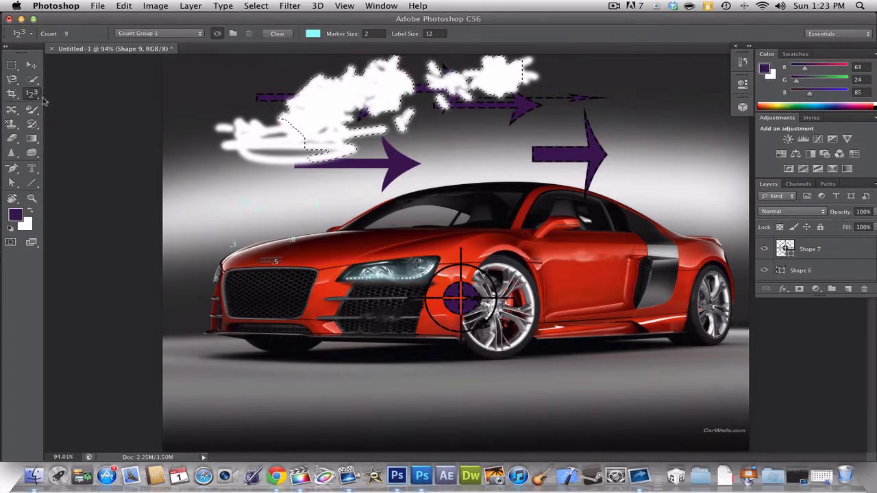
Add a note reading "faa" in the background above the hood, close its text and shift the note slightly.
left_click(40, 94)
left_click(98, 131)
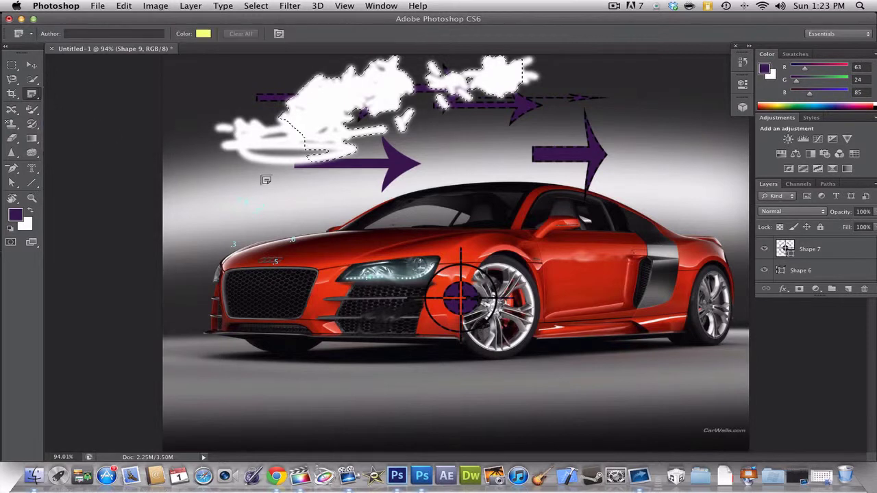
left_click(266, 180)
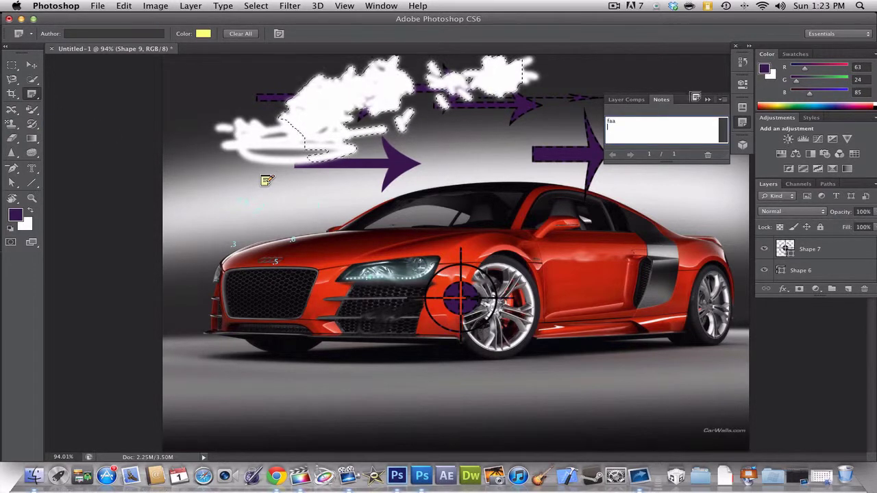
left_click(707, 100)
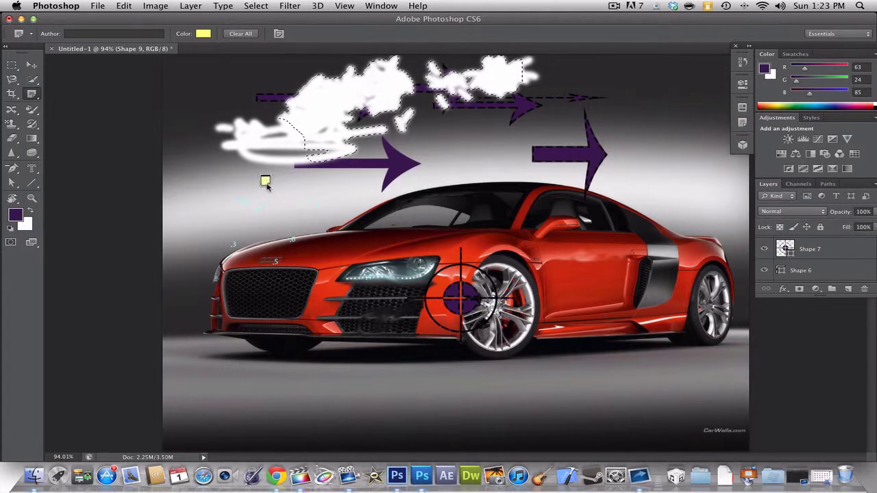
left_click_drag(270, 180, 273, 176)
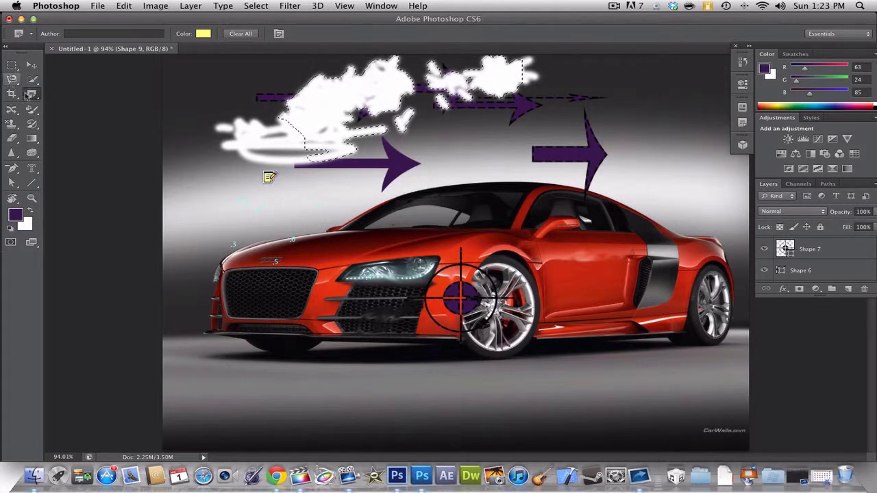
Try a Magic Wand selection on the front of the car and clear the selection.
left_click(29, 82)
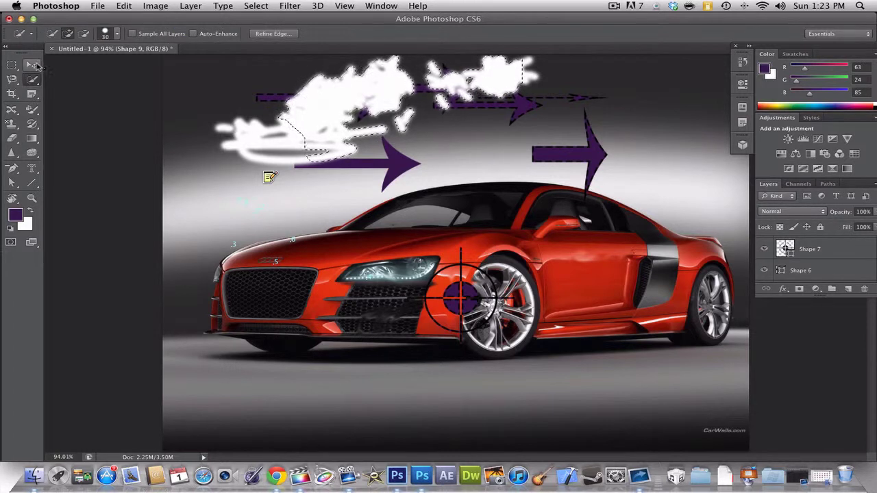
left_click(32, 94)
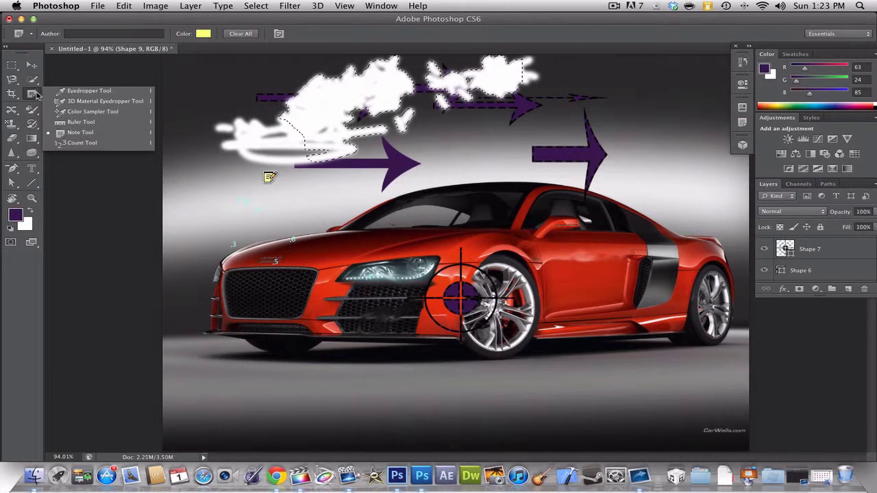
left_click(33, 84)
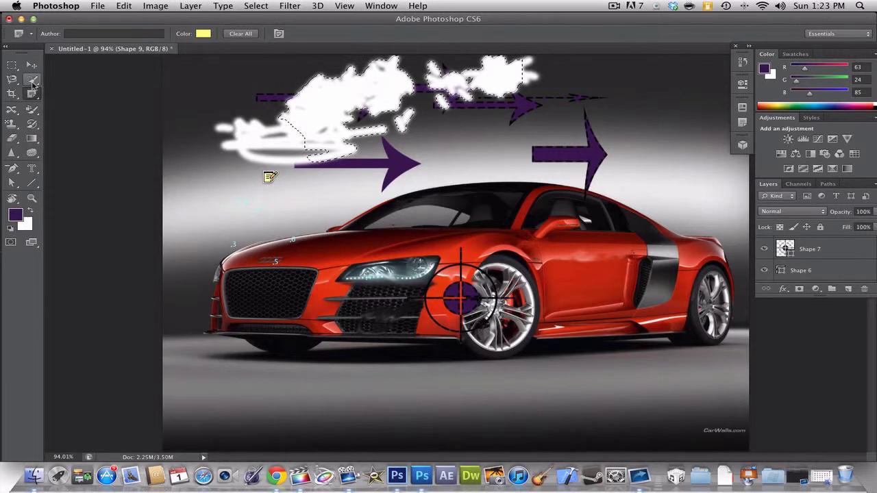
left_click(29, 82)
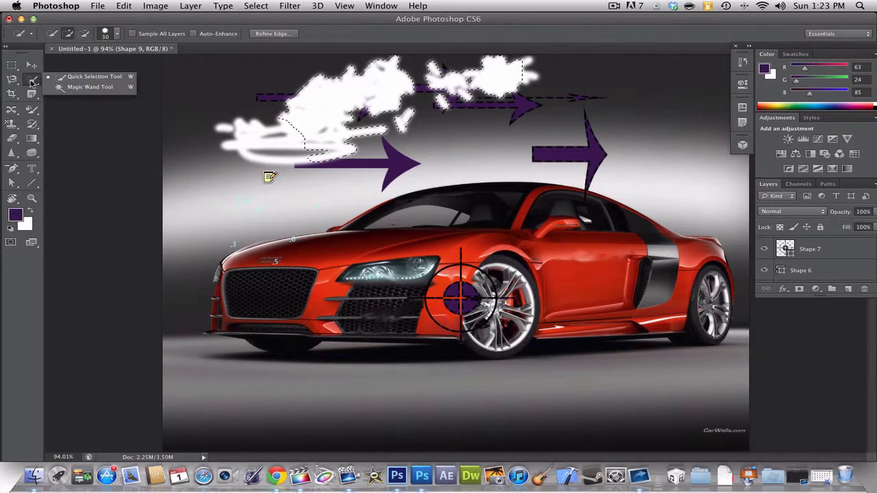
left_click(133, 88)
left_click(315, 222)
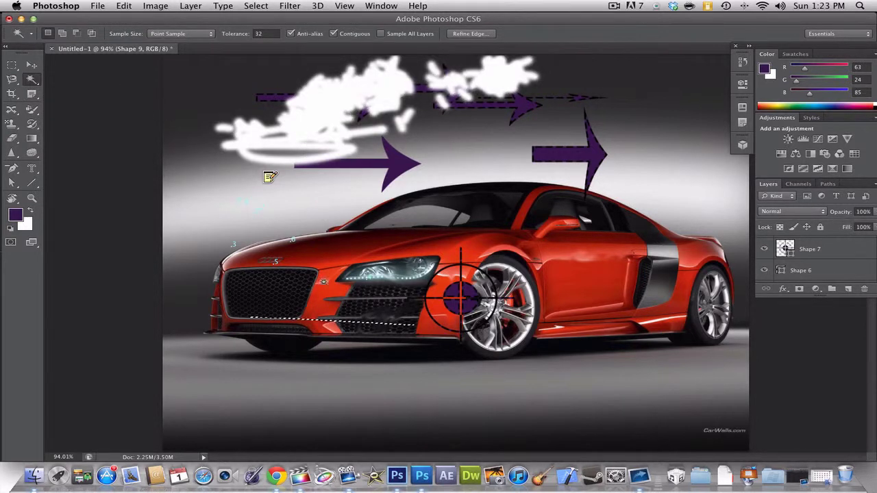
key("super+d")
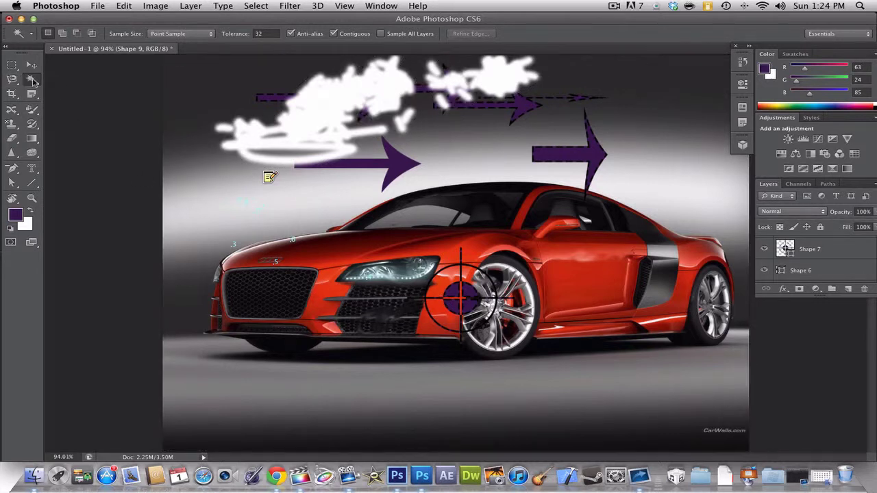
Select the white brush strokes above the car with the Quick Selection tool, delete them and deselect.
left_click(32, 81)
left_click(94, 76)
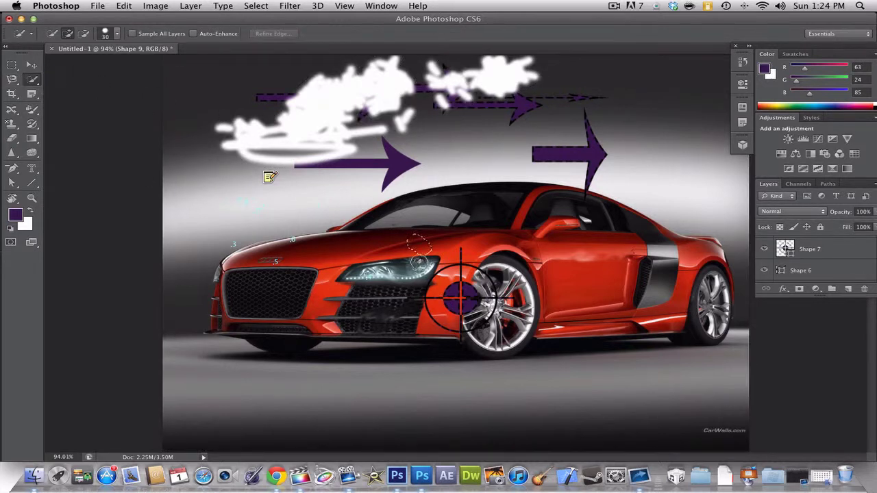
mouse_move(422, 258)
left_mouse_down()
mouse_move(380, 285)
mouse_move(281, 280)
mouse_move(324, 201)
left_mouse_up()
mouse_move(466, 224)
left_mouse_down()
mouse_move(505, 243)
mouse_move(541, 228)
left_mouse_up()
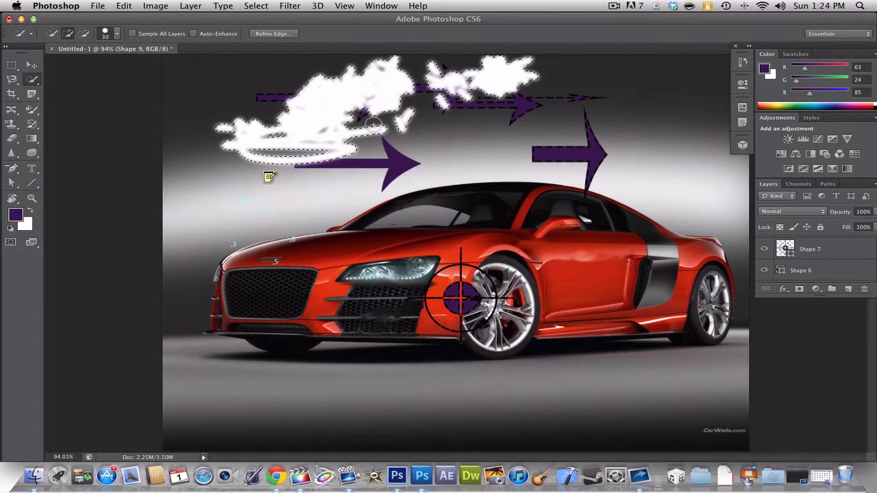
key("Delete")
key("super+d")
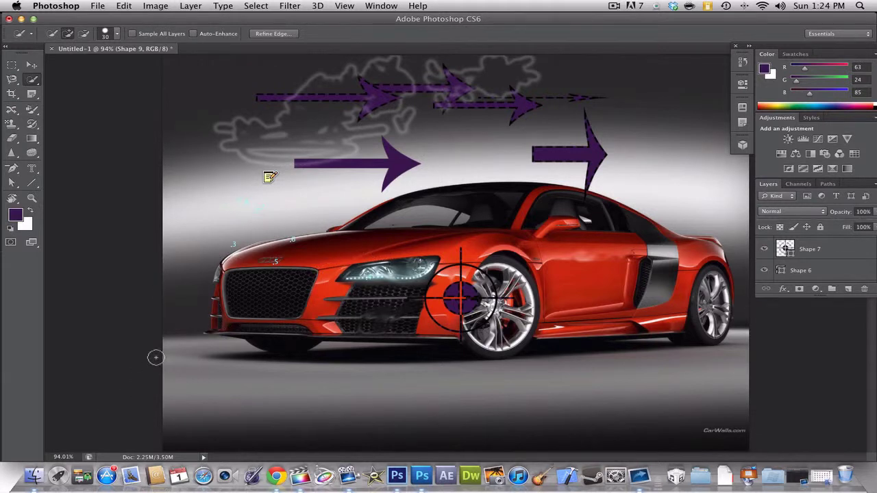
Try a Magic Wand selection on the car's front grille and deselect it.
left_click(33, 82)
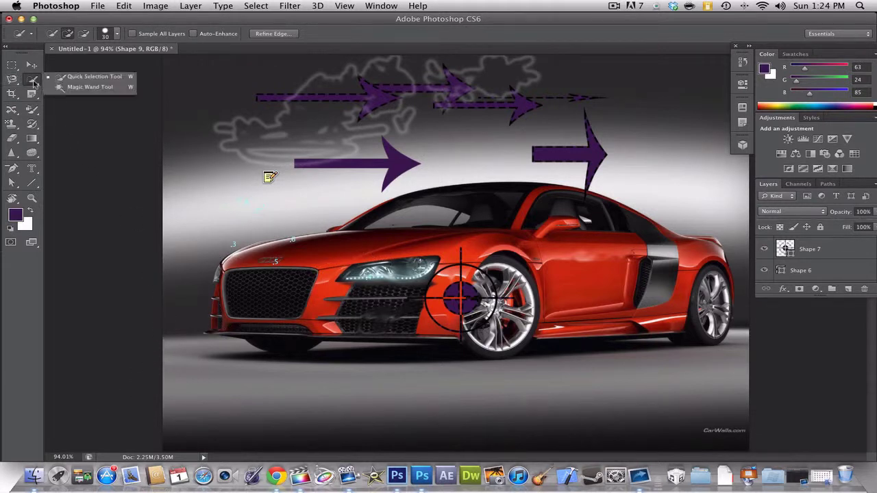
left_click(76, 88)
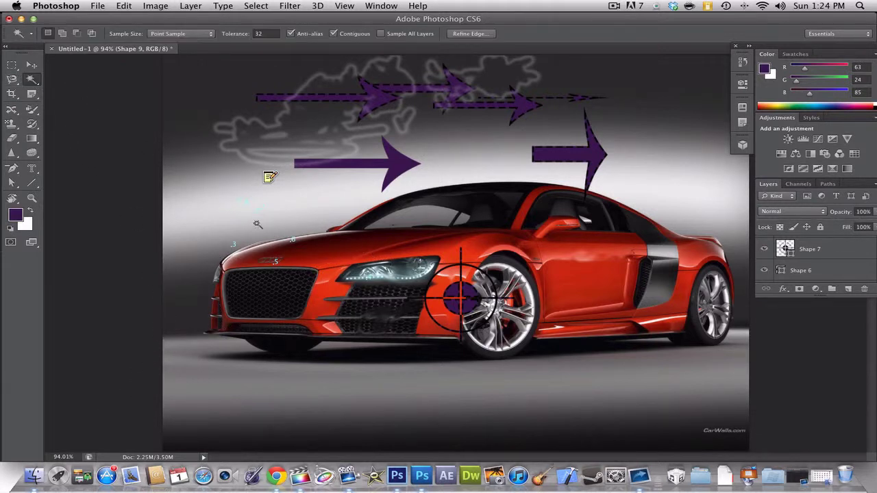
left_click(293, 307)
key("super+d")
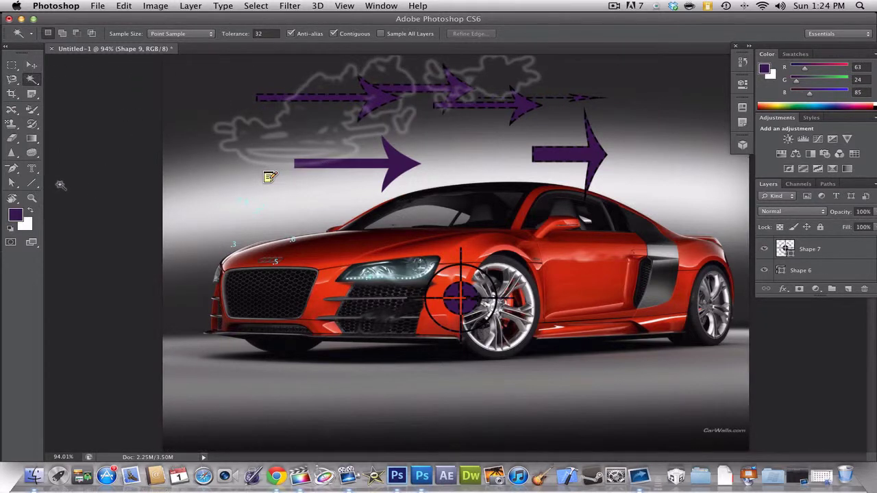
Delete the shape layers and the car photo layer until only the empty text layer remains.
left_click(31, 167)
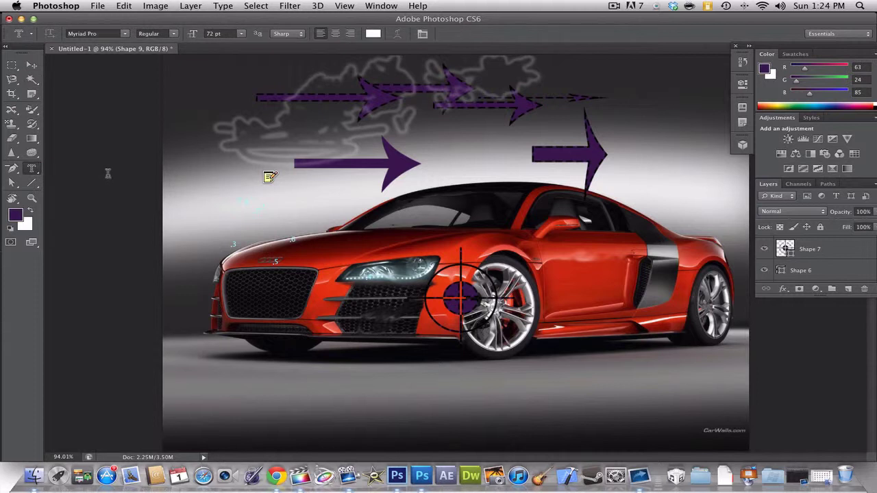
left_click(31, 64)
left_click(816, 253)
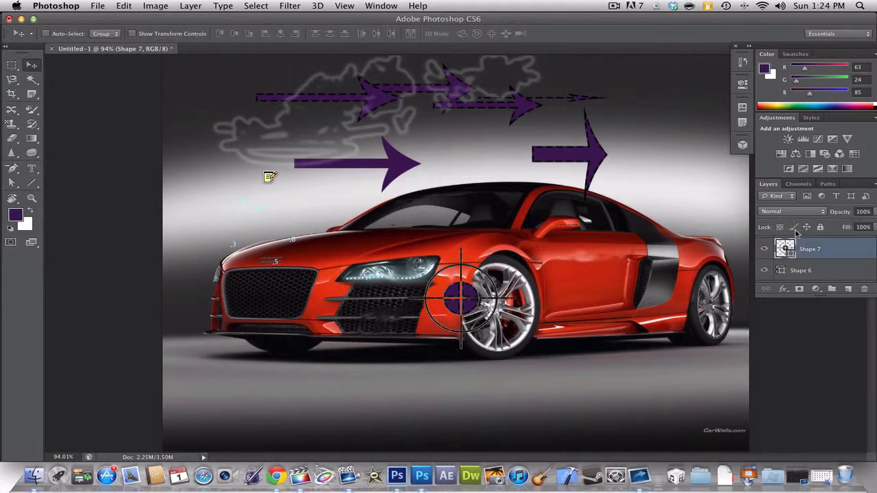
key("BackSpace")
key("BackSpace")
key("BackSpace")
key("BackSpace")
key("BackSpace")
key("BackSpace")
key("BackSpace")
key("BackSpace")
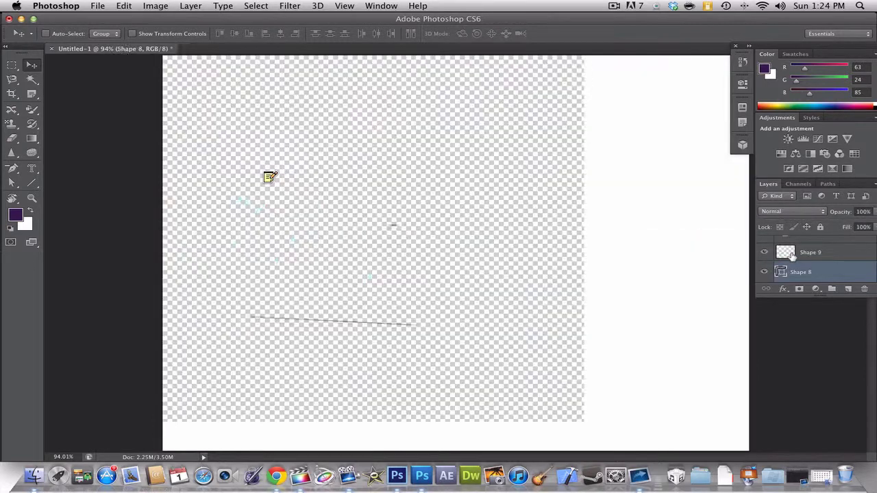
key("BackSpace")
key("BackSpace")
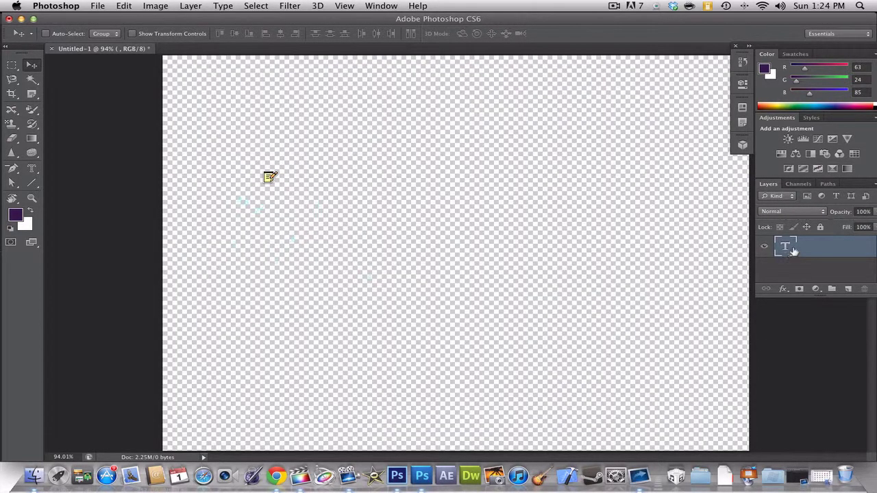
Undo the deletion of the car photo layer and shift the note slightly down and to the left.
right_click(793, 251)
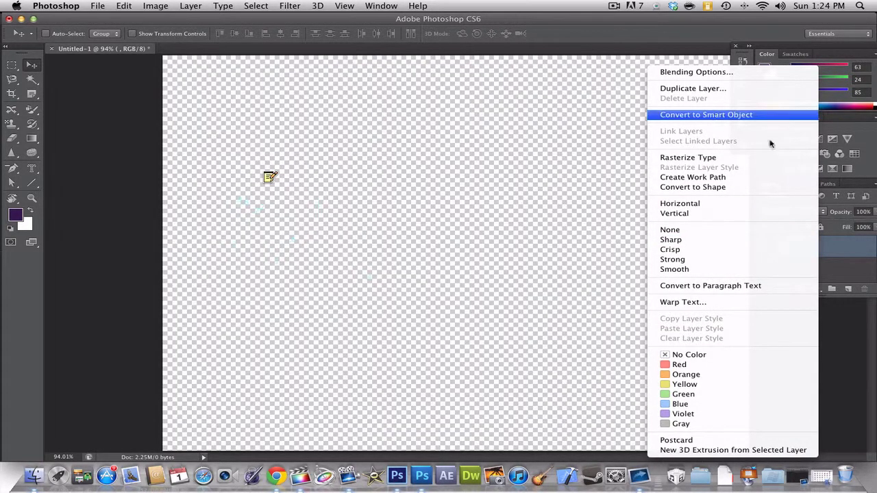
left_click(855, 248)
key("super+z")
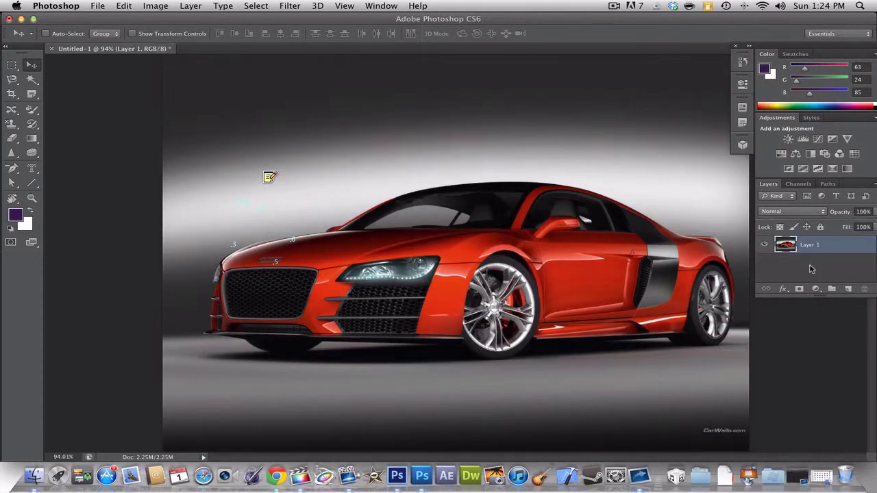
left_click_drag(267, 178, 245, 196)
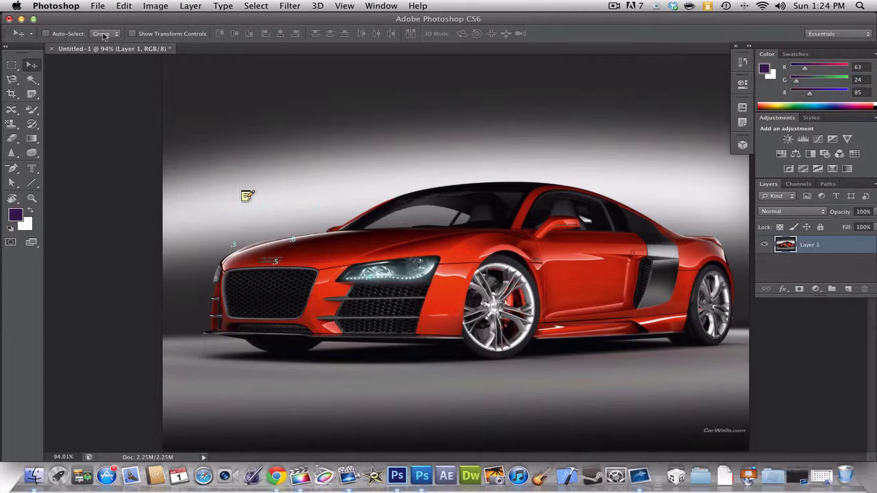
Discard the current document without saving and paste the car photo into a new white 1024 by 768 pixel document.
left_click(51, 49)
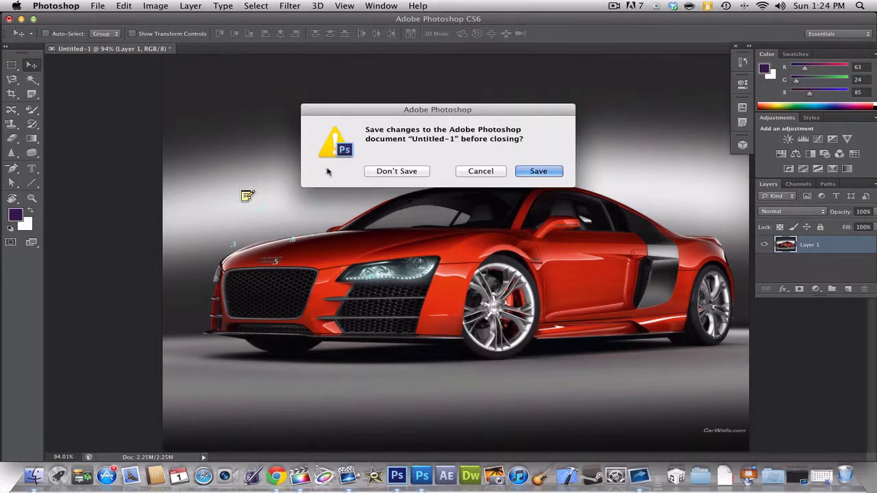
left_click(398, 175)
left_click(97, 5)
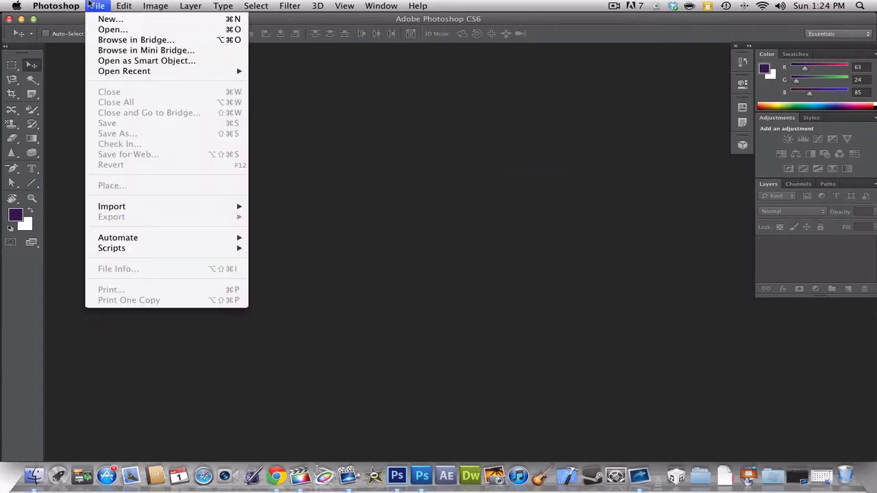
left_click(113, 17)
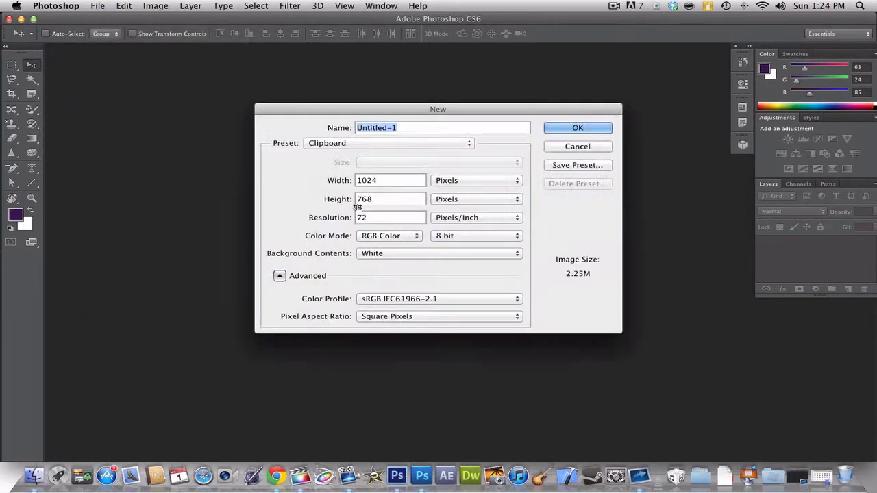
left_click(587, 130)
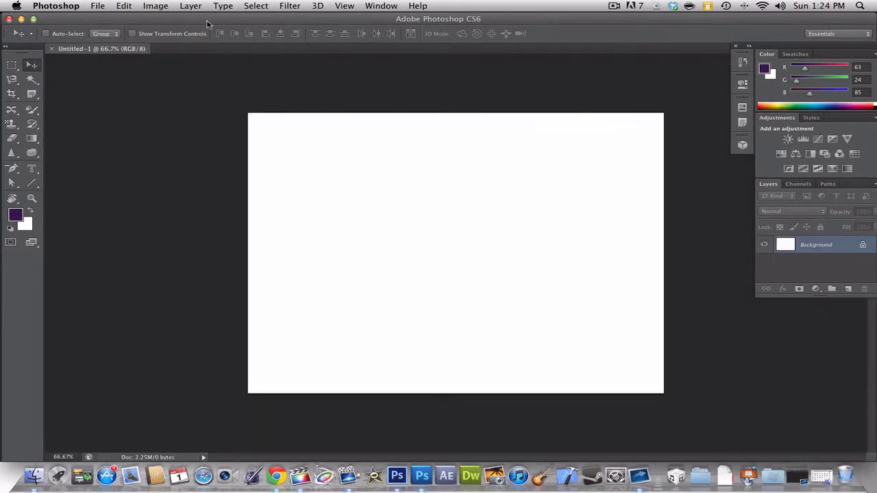
key("super+v")
left_click(98, 5)
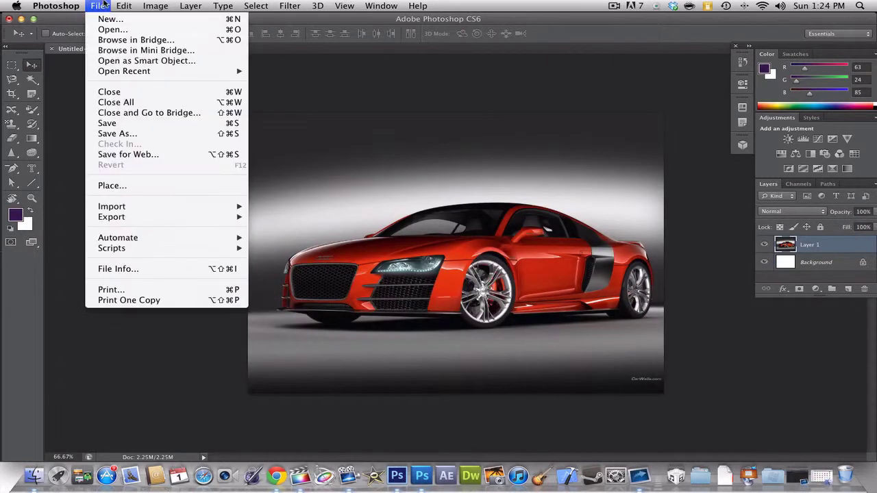
mouse_move(124, 12)
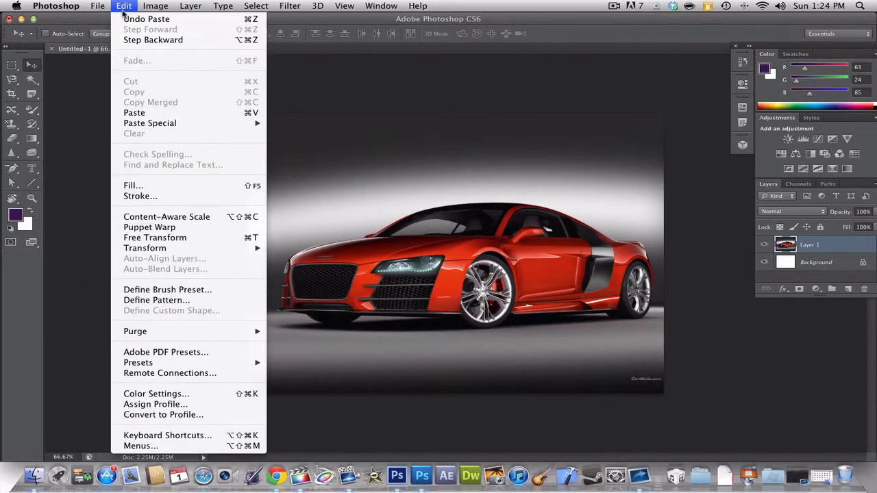
left_click(434, 102)
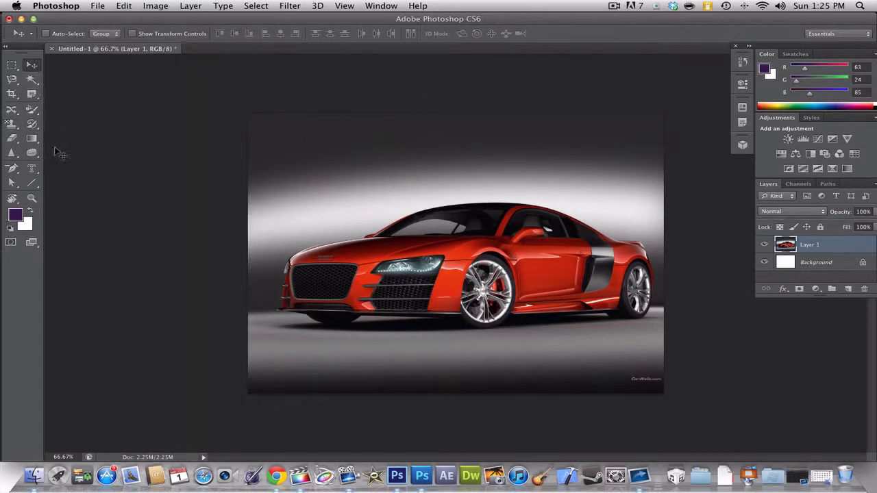
Add the horizontal text "Hello" in white 72 pt Myriad Pro on the dark background above the car.
left_click(32, 168)
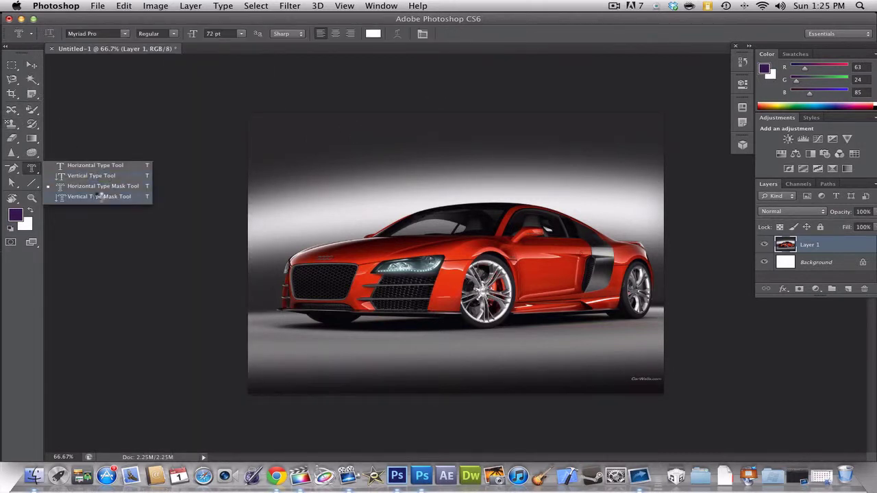
left_click(120, 166)
left_click(412, 145)
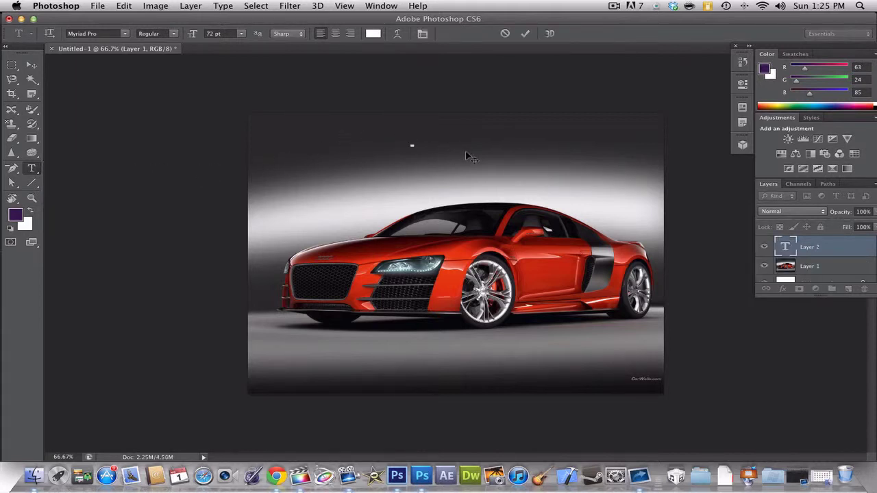
type("Hello")
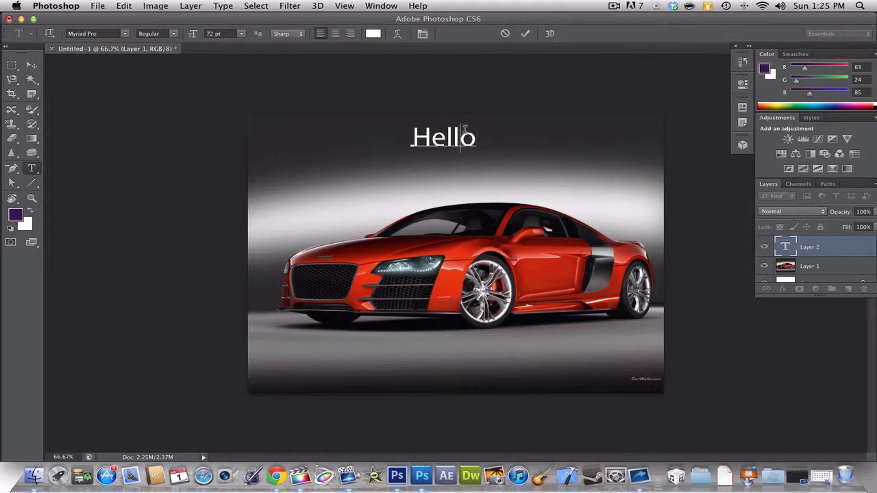
double_click(465, 129)
left_click(526, 34)
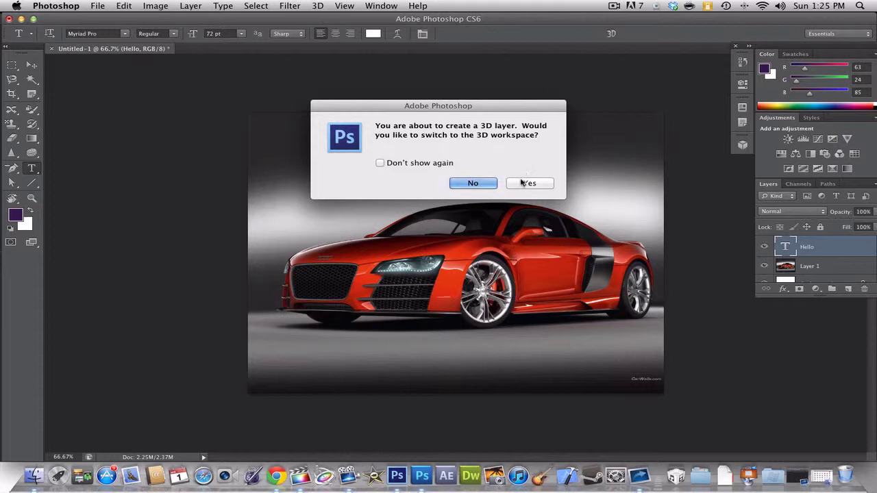
Turn the "Hello" text into a 3D layer in the 3D workspace and orbit the camera to an angled view from above.
left_click(524, 183)
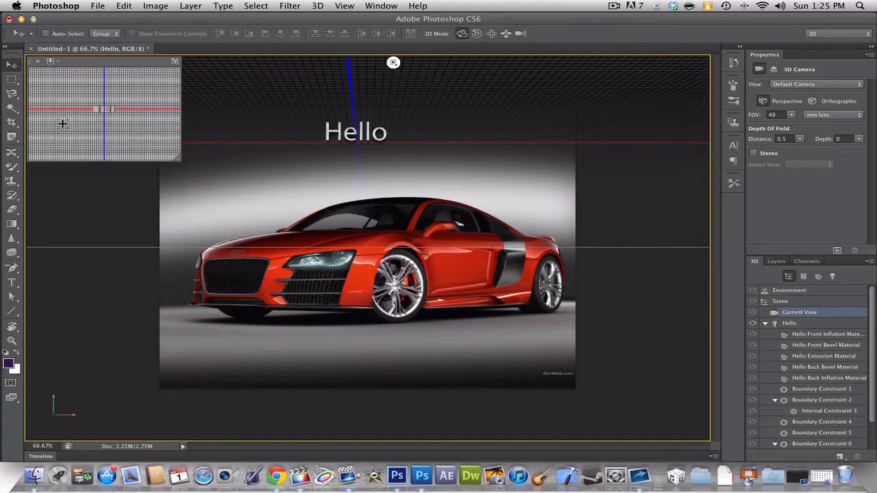
left_click_drag(115, 119, 102, 120)
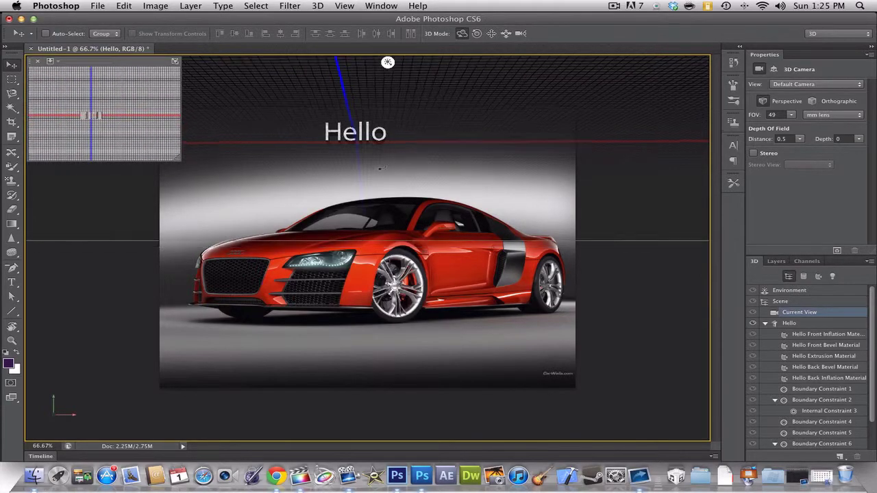
left_click_drag(381, 167, 264, 61)
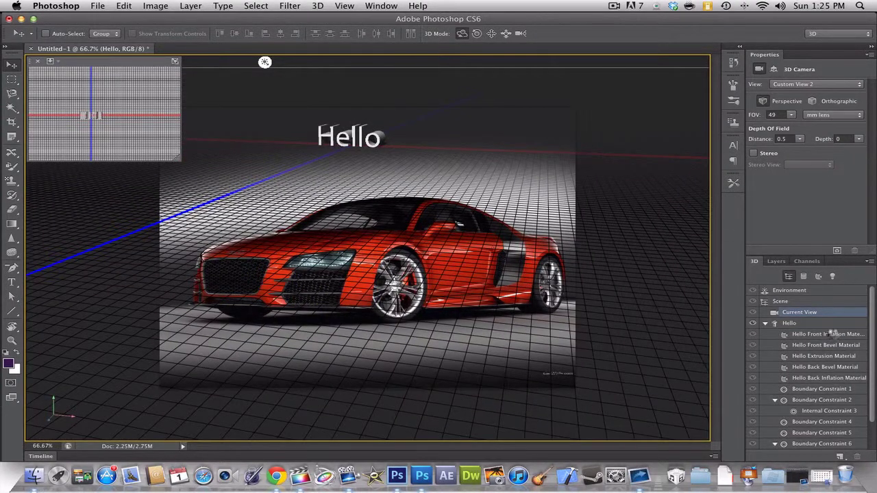
Set the Hello Extrusion Material's roughness to 10% and its reflection to 39%.
left_click(826, 335)
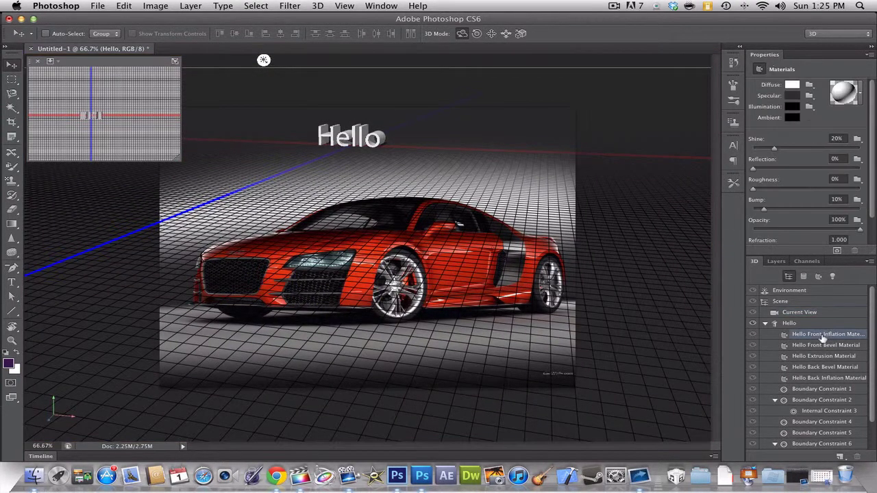
left_click(848, 357)
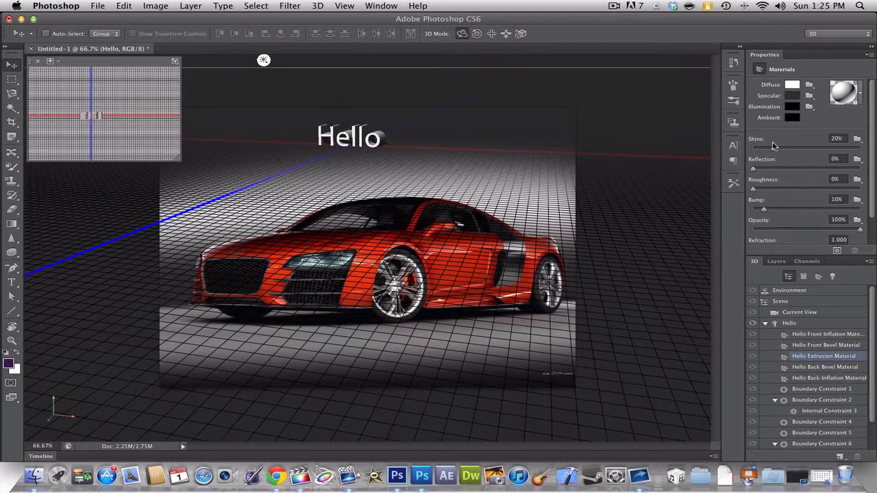
left_click_drag(757, 189, 794, 172)
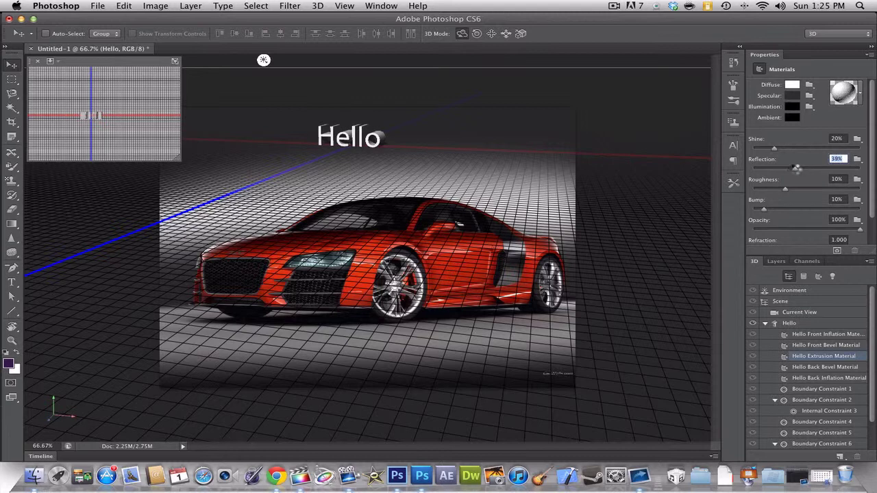
scroll(793, 171, "down", 2)
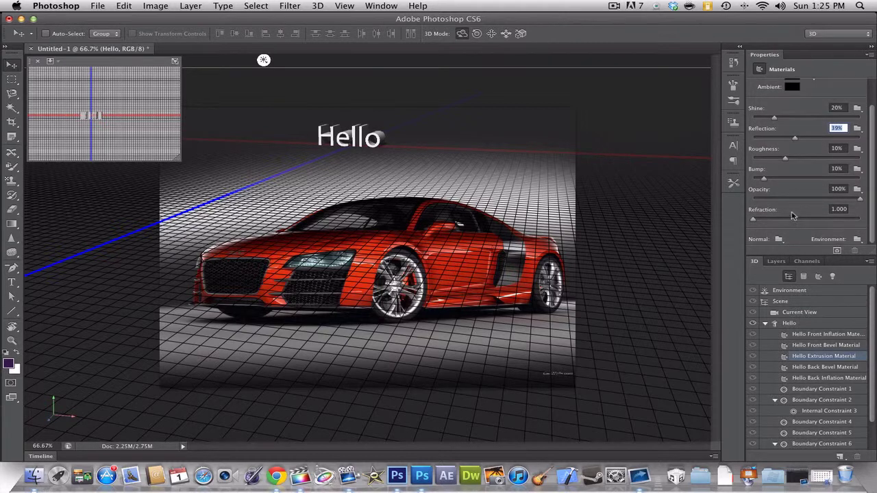
Select Boundary Constraint 4 of the Hello text and start rendering the 3D layer.
scroll(802, 322, "down", 2)
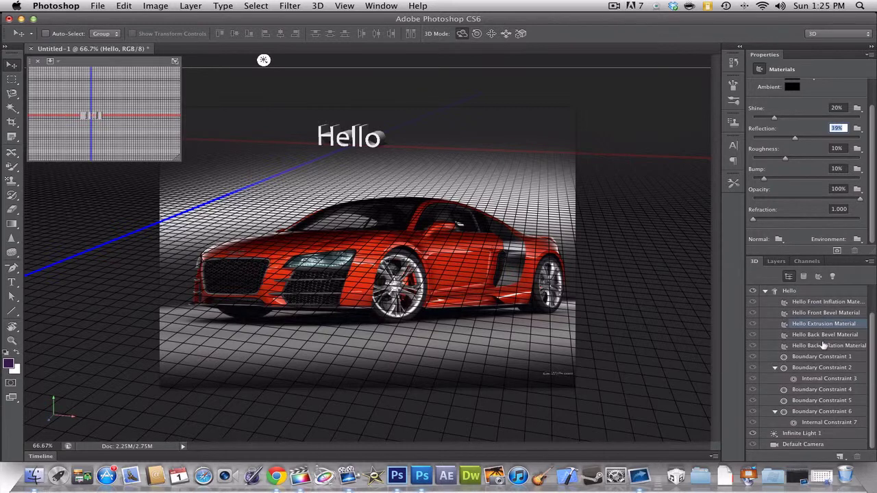
left_click(821, 402)
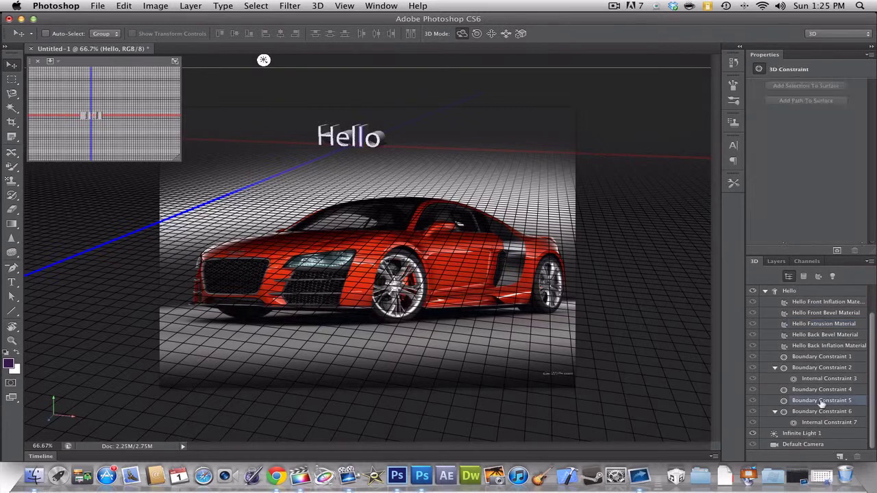
left_click(823, 389)
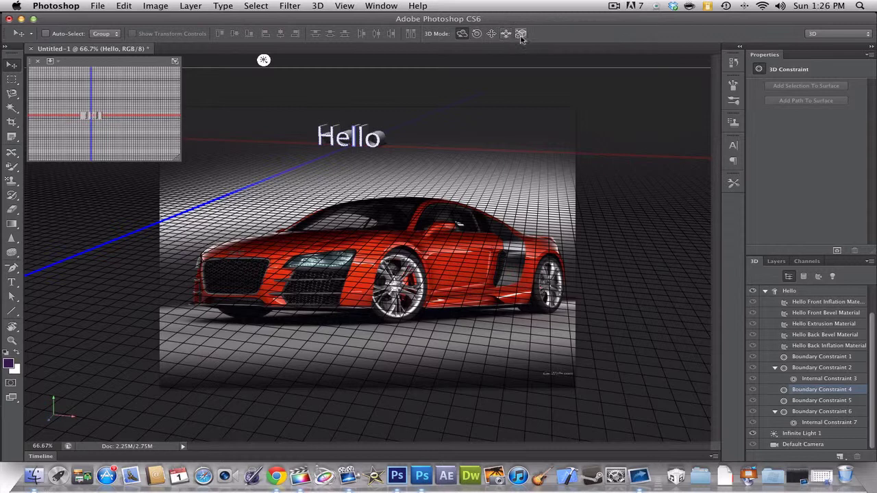
scroll(795, 309, "up", 3)
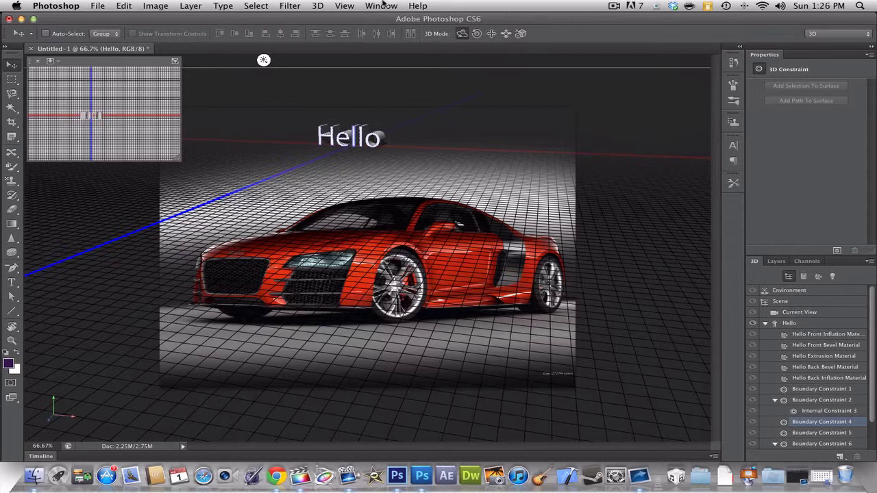
left_click(290, 6)
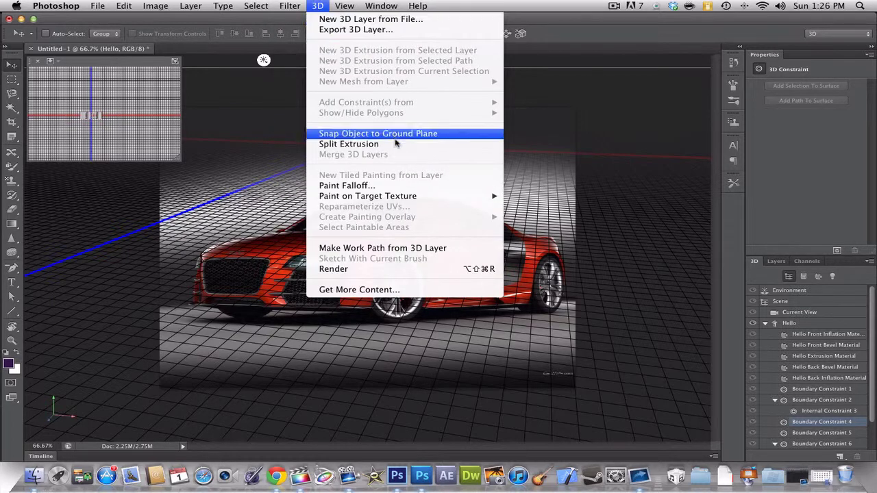
left_click(448, 269)
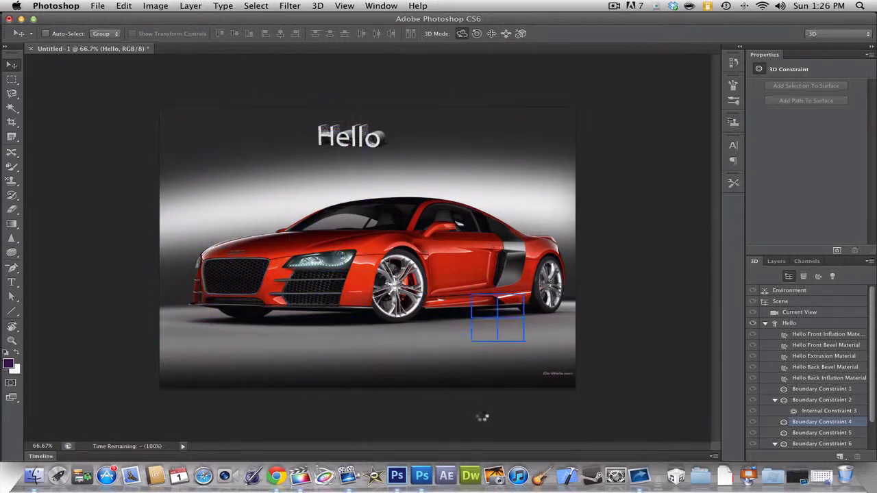
Switch to the older Photoshop version to look at its 3D commands, and compare them with those in Photoshop CS6.
left_click(422, 476)
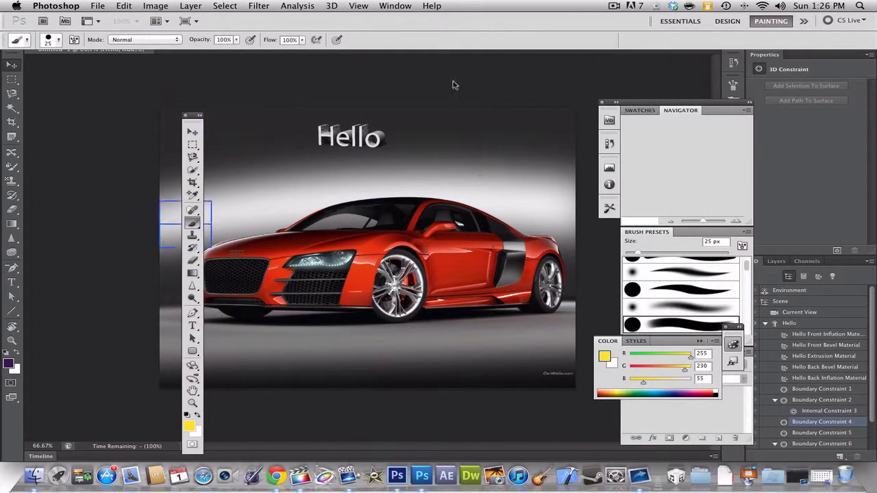
left_click(332, 6)
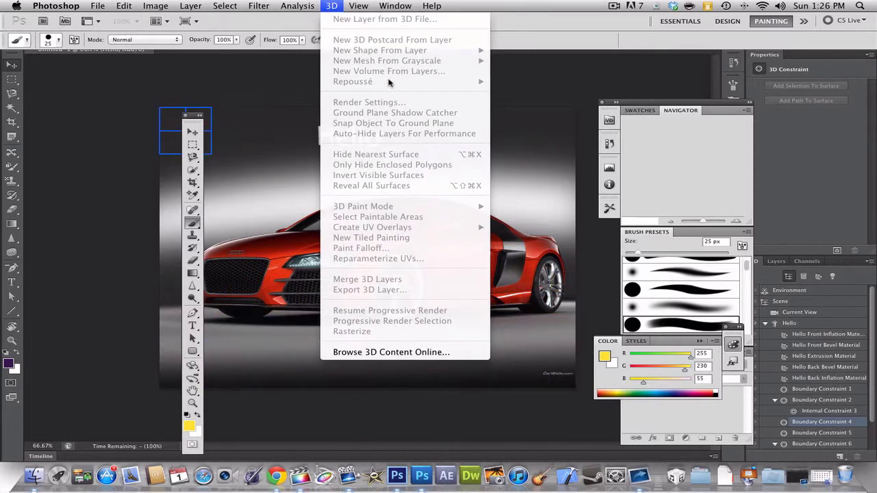
left_click(264, 59)
left_click(318, 5)
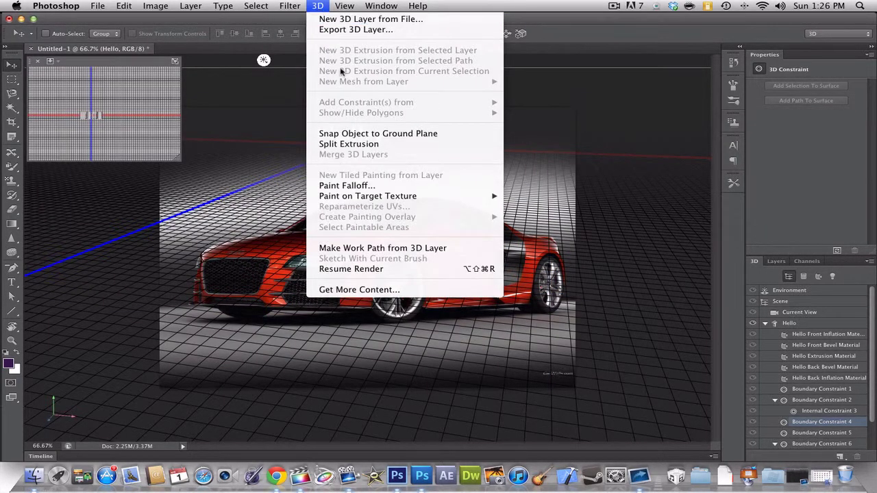
left_click(598, 108)
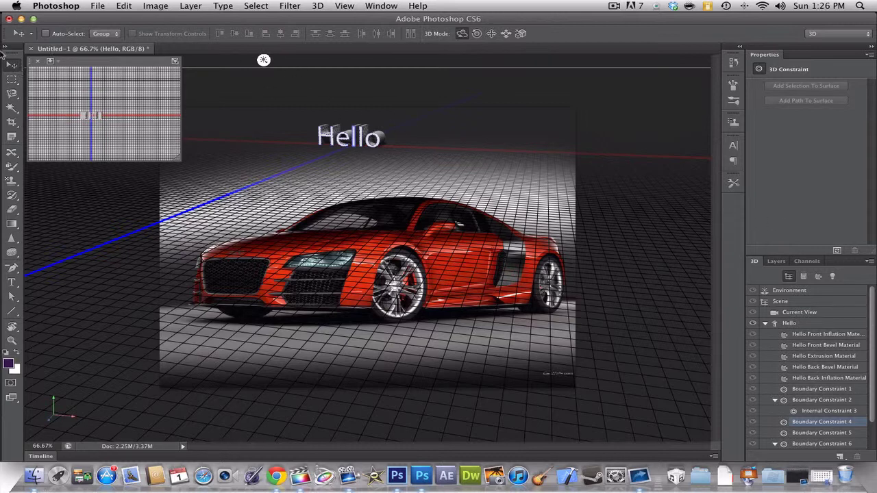
Orbit the camera to view the 3D text from below, and show the Scene and Environment properties.
left_click_drag(59, 63, 137, 384)
mouse_move(44, 416)
left_mouse_down()
mouse_move(89, 412)
mouse_move(53, 410)
mouse_move(48, 424)
mouse_move(61, 411)
mouse_move(49, 414)
left_mouse_up()
left_click(829, 401)
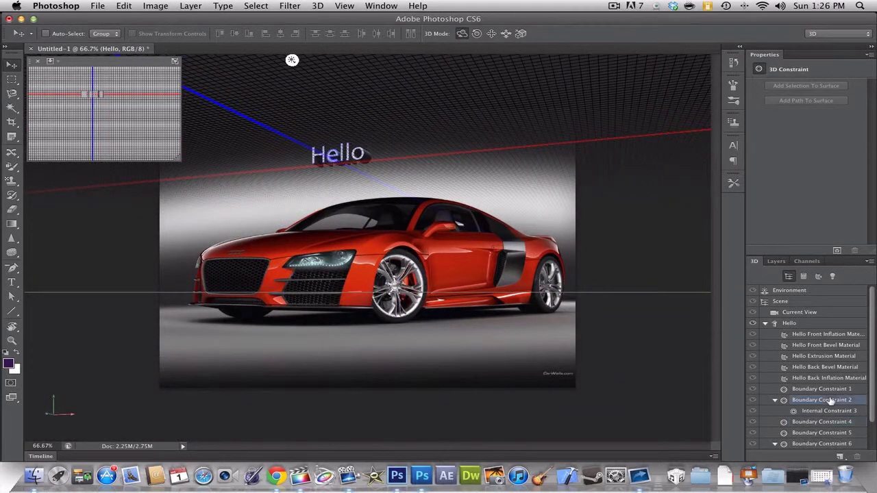
left_click(798, 301)
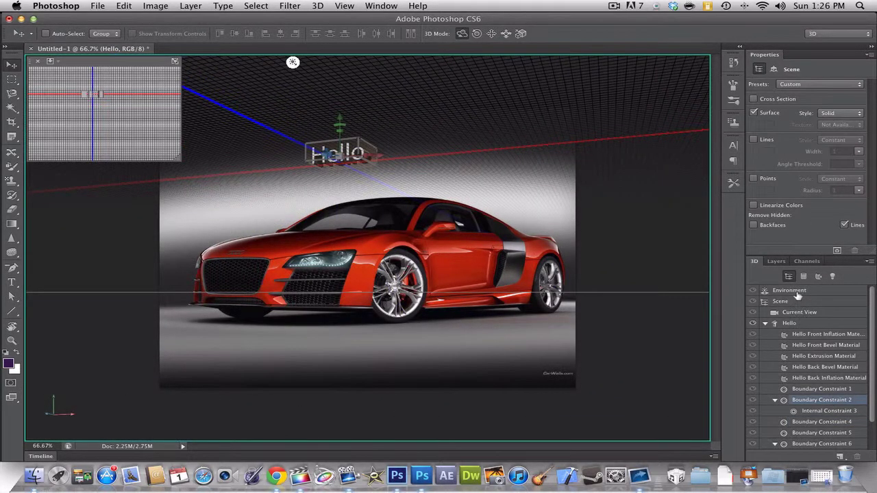
left_click(791, 289)
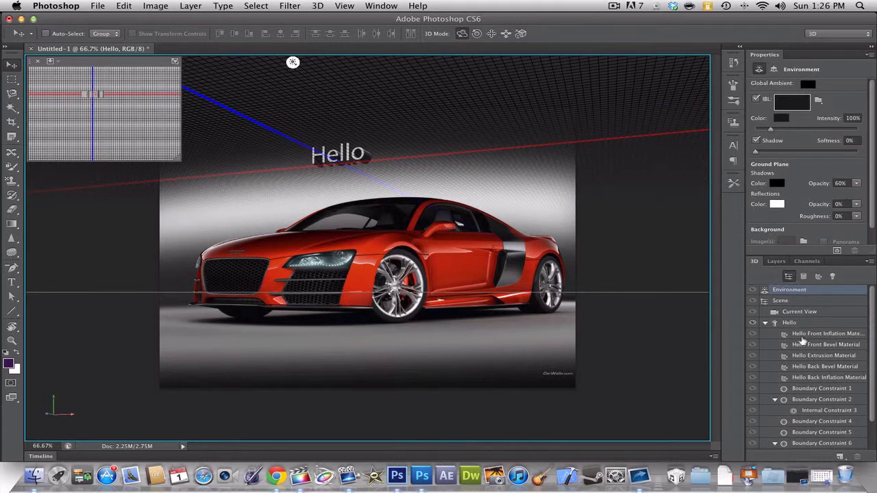
Select Infinite Light 1 and rotate its direction handle closer to the light's centre sphere.
scroll(818, 343, "down", 2)
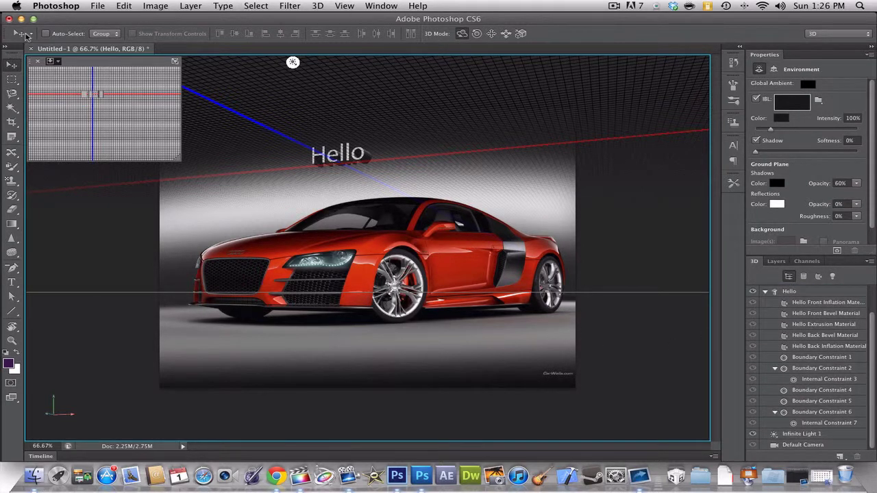
left_click(291, 62)
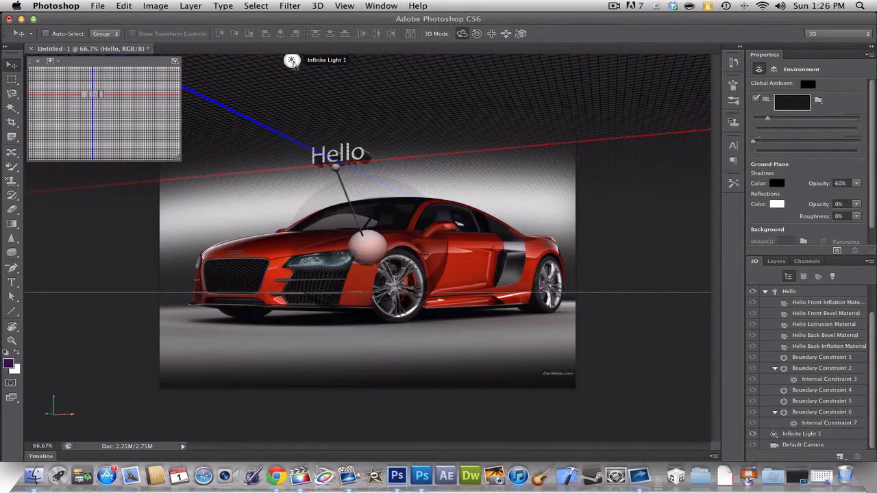
mouse_move(335, 167)
left_mouse_down()
mouse_move(343, 159)
mouse_move(352, 166)
mouse_move(343, 196)
mouse_move(353, 218)
mouse_move(333, 215)
left_mouse_up()
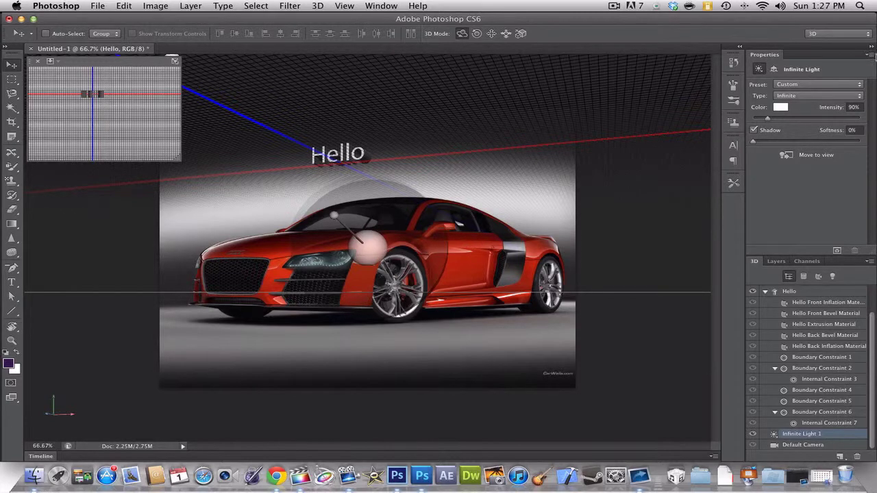
Try the Motion and Photography workspaces and settle on the New in CS6 workspace.
left_click(855, 34)
left_click(854, 40)
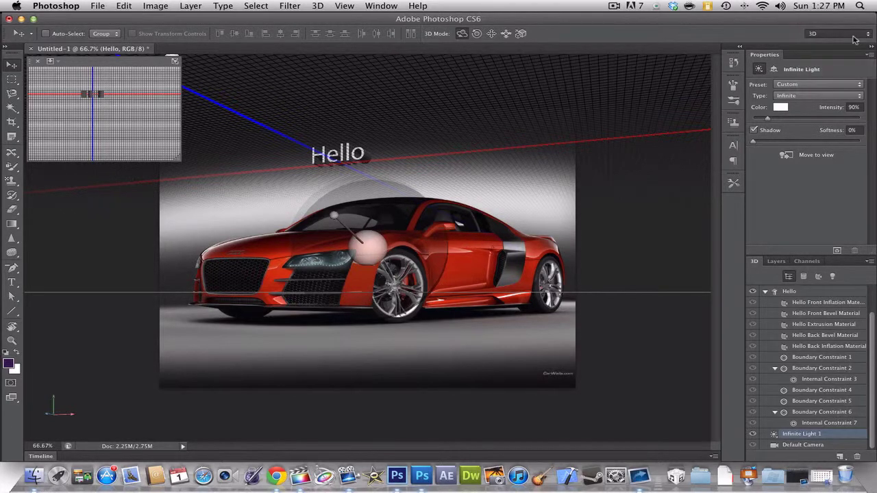
left_click(854, 34)
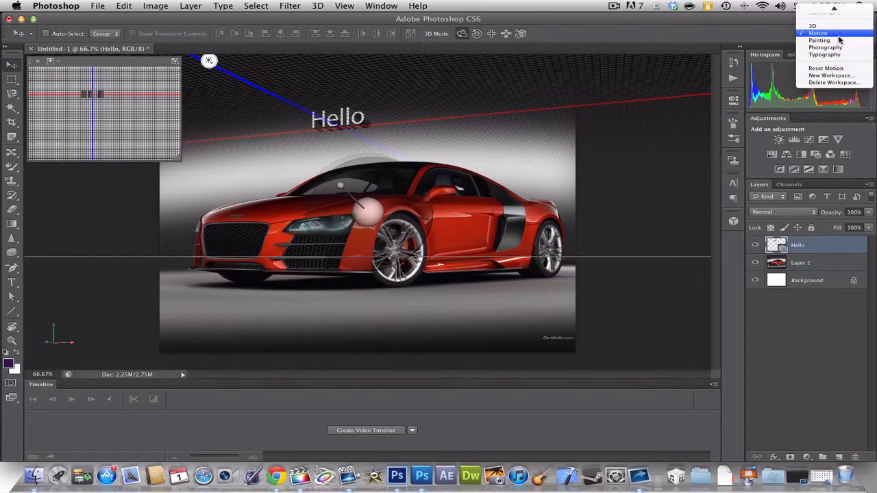
left_click(837, 47)
left_click(850, 34)
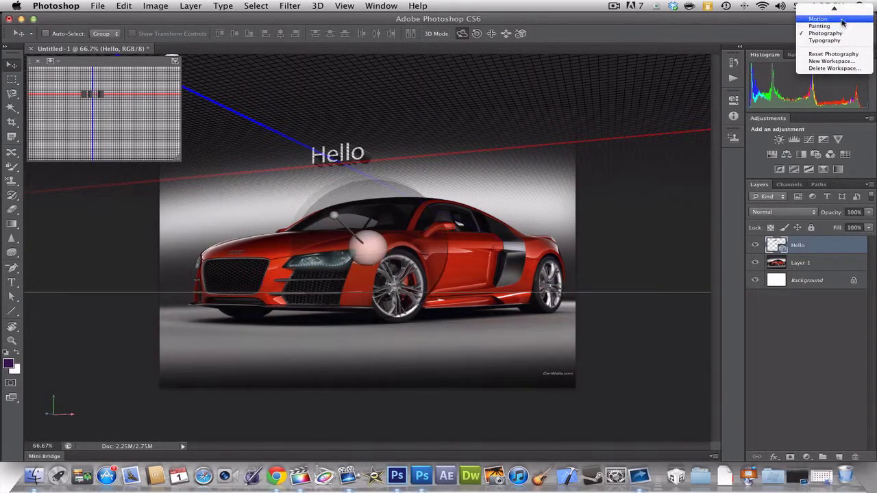
left_click(850, 19)
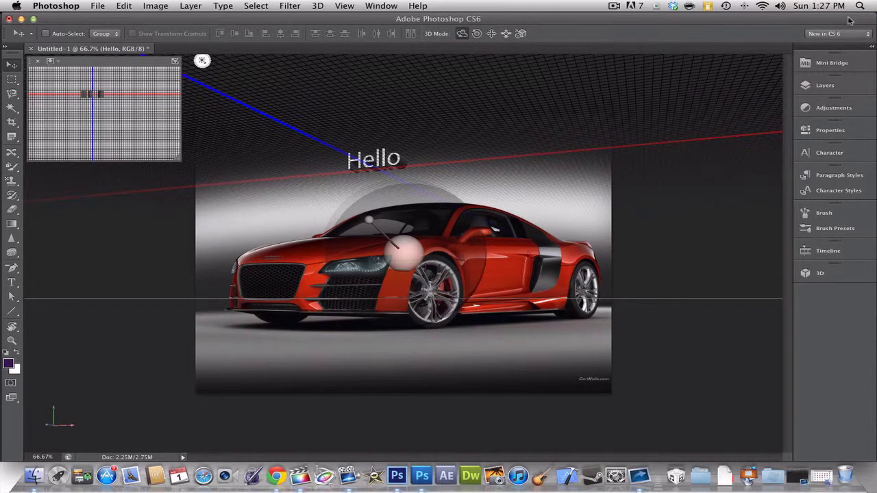
Examine the Timeline, 3D, Brush Presets and Brush panels, browsing the available brushes and collapsing each panel again.
left_click(821, 253)
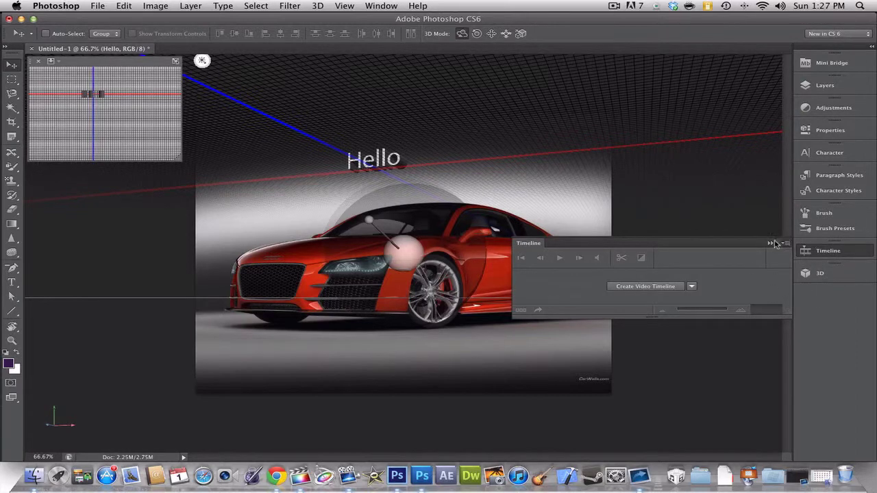
left_click(772, 243)
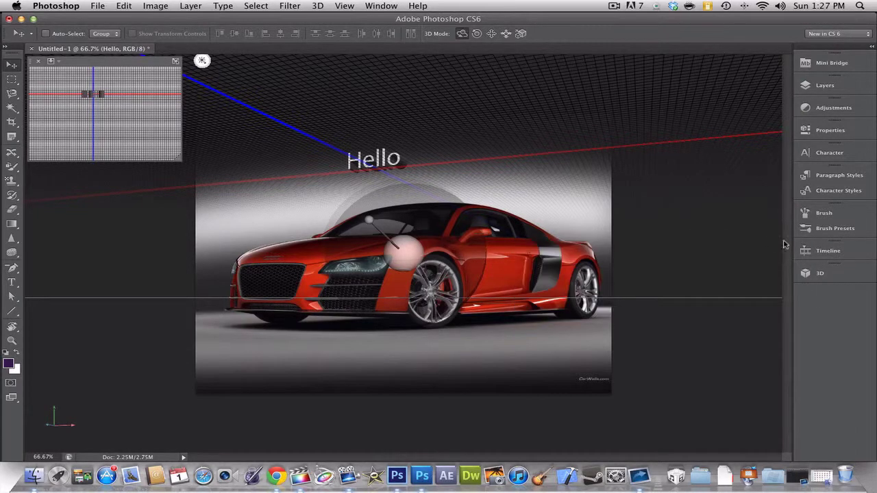
left_click(829, 277)
left_click(822, 272)
left_click(828, 236)
scroll(754, 254, "down", 10)
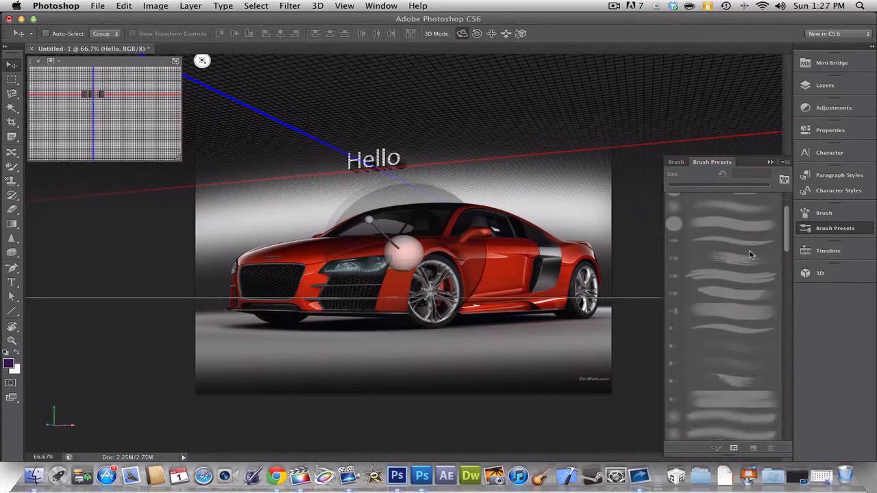
scroll(754, 254, "down", 5)
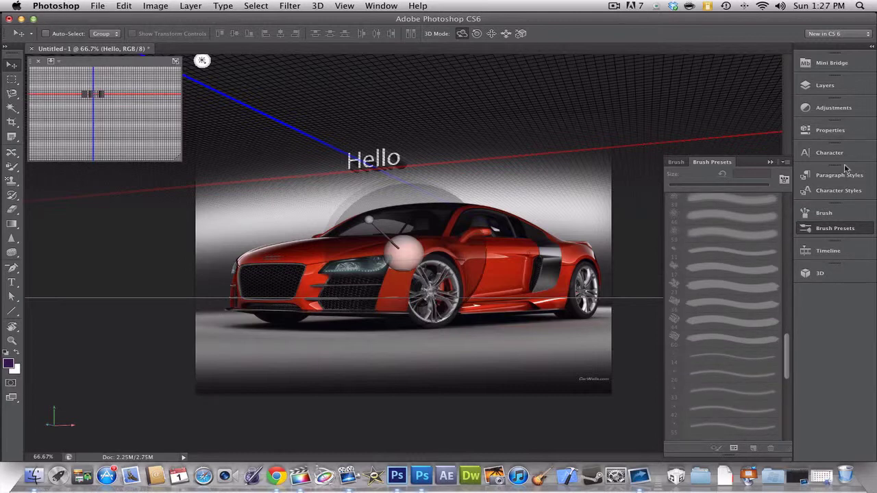
left_click(770, 162)
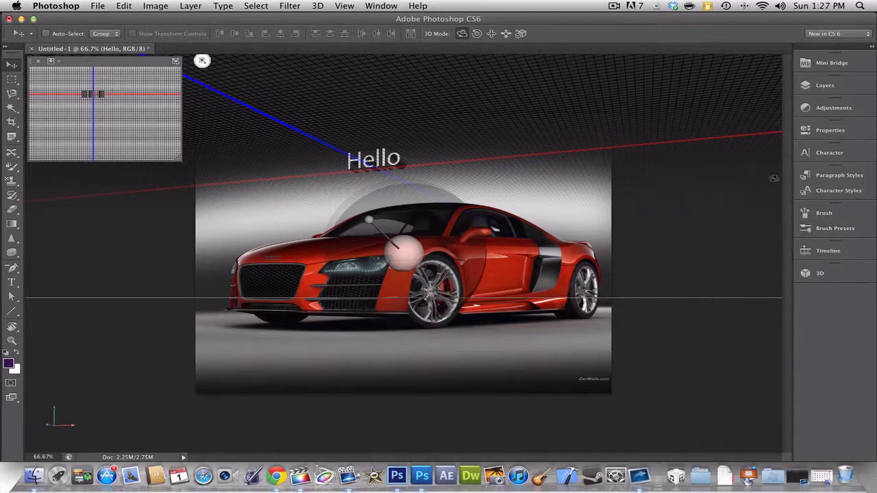
left_click(843, 213)
scroll(726, 206, "down", 5)
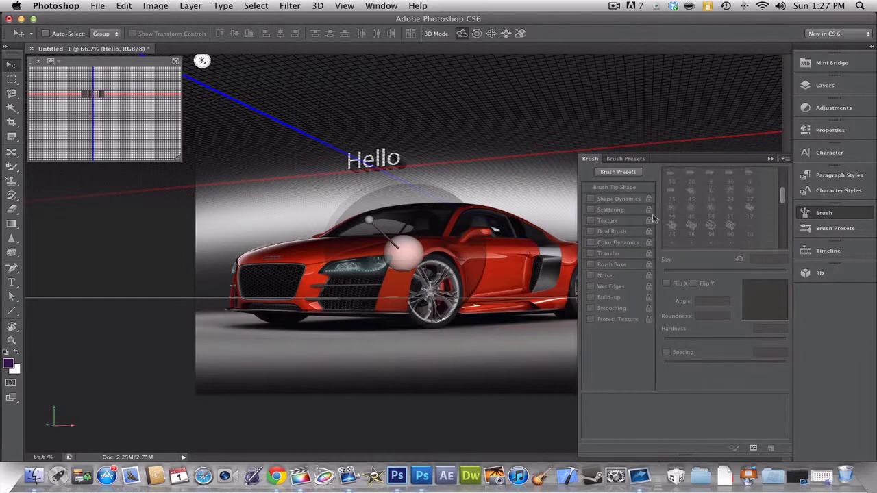
left_click(770, 159)
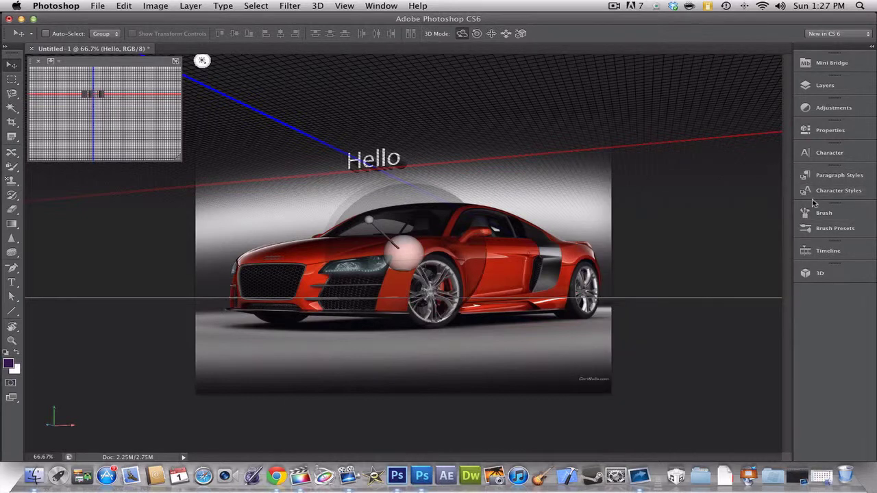
Examine the Character Styles, Paragraph Styles, Character and Properties panels, collapsing each one again.
left_click(814, 194)
left_click(770, 168)
left_click(838, 176)
left_click(771, 167)
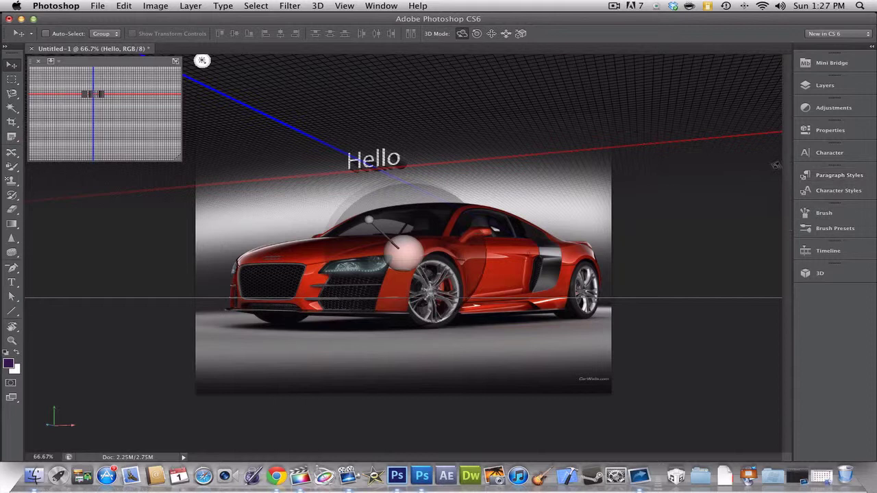
left_click(830, 154)
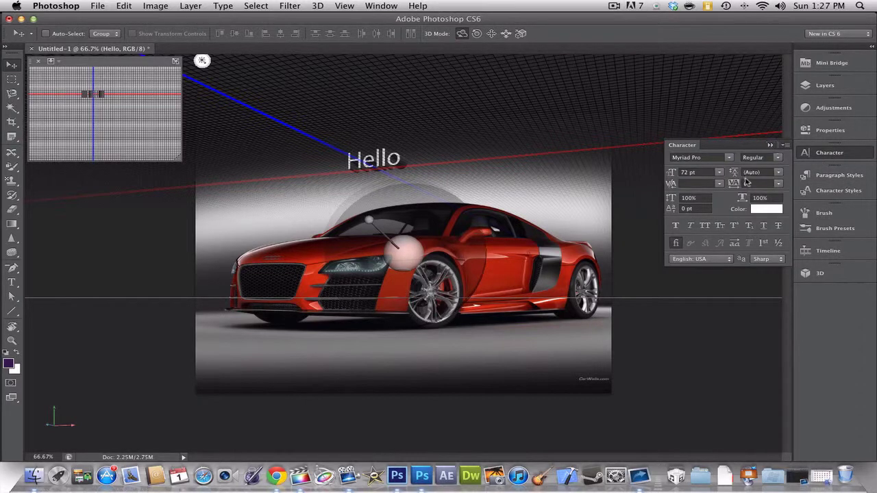
left_click(770, 145)
left_click(822, 137)
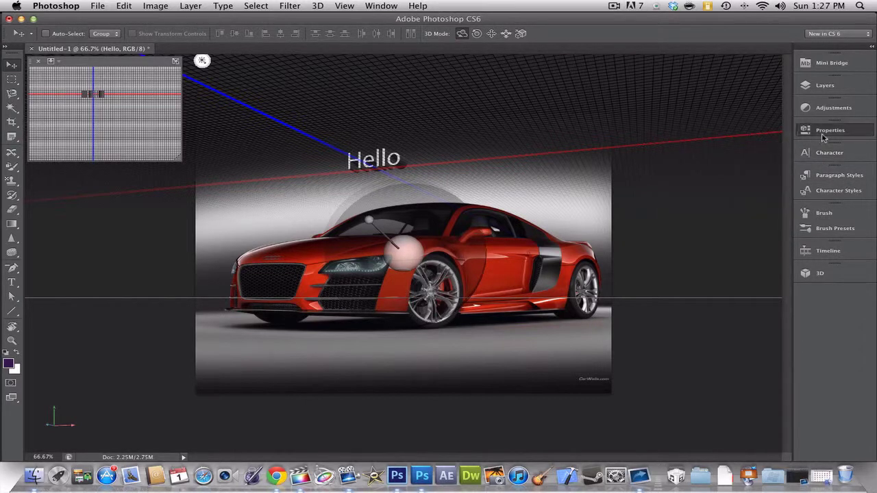
left_click(770, 122)
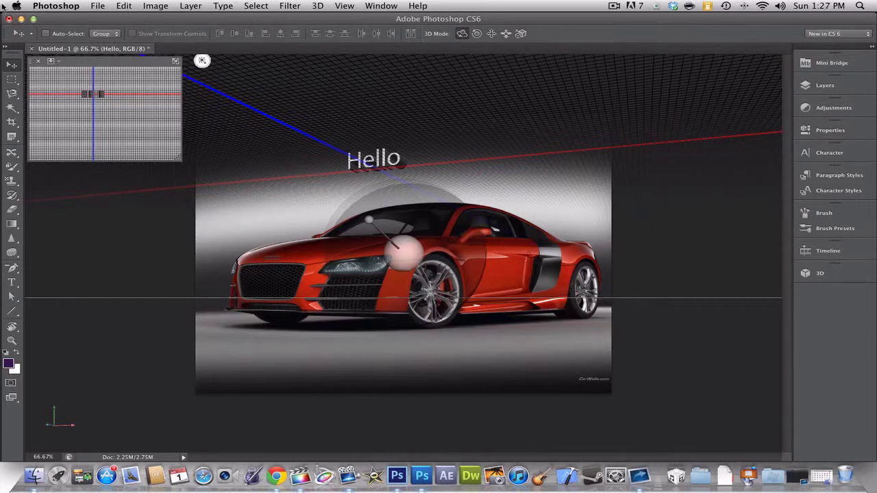
Rotate Infinite Light 1 so that it shines from behind the Hello text, and deselect the light.
left_click_drag(217, 239, 480, 236)
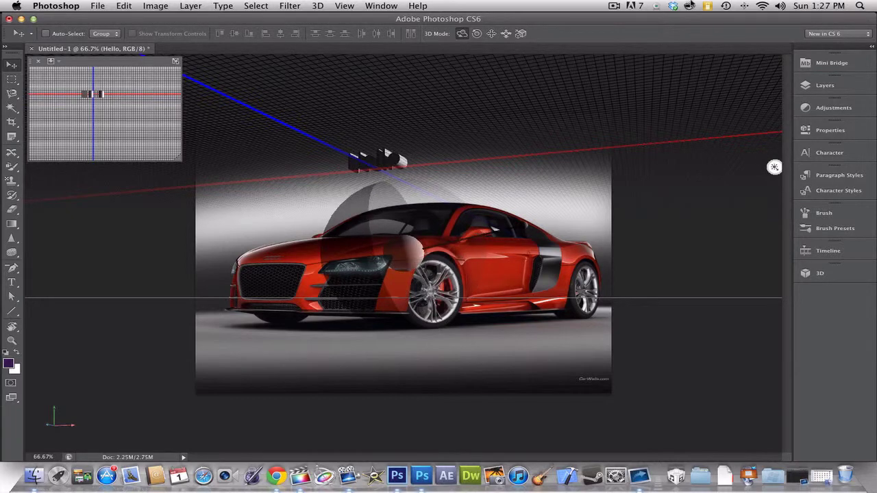
left_click(612, 5)
key("Escape")
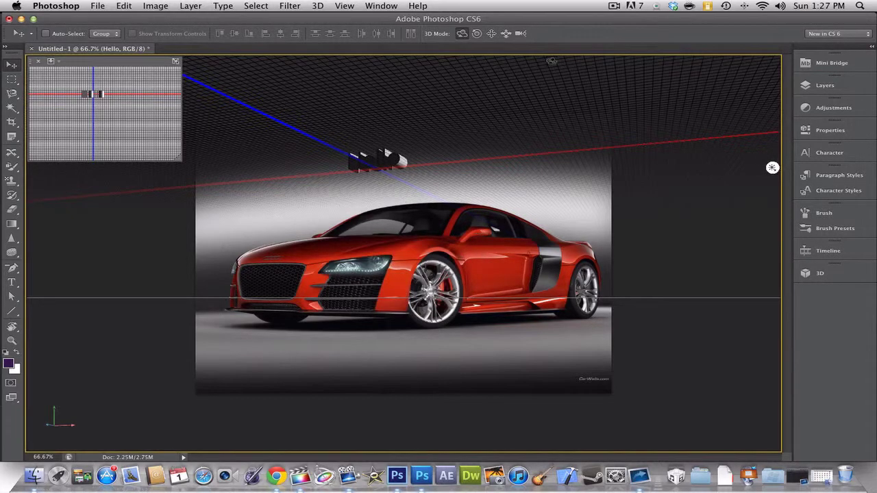
Orbit the camera to view the 3D Hello text from behind and slightly above the ground plane.
left_click_drag(681, 185, 336, 233)
left_click_drag(454, 181, 422, 180)
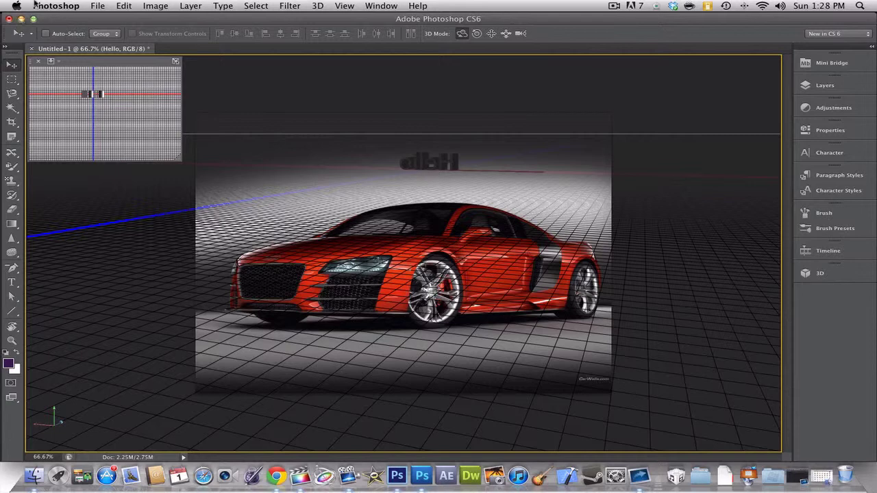
left_click(613, 6)
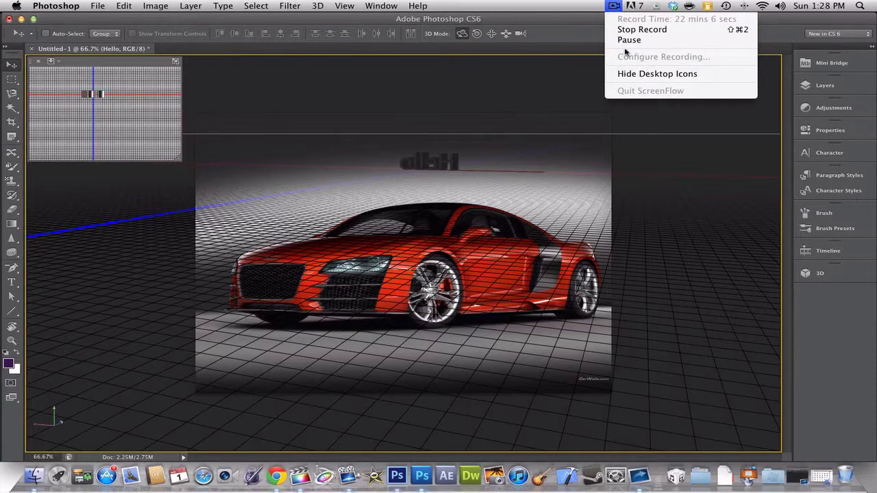